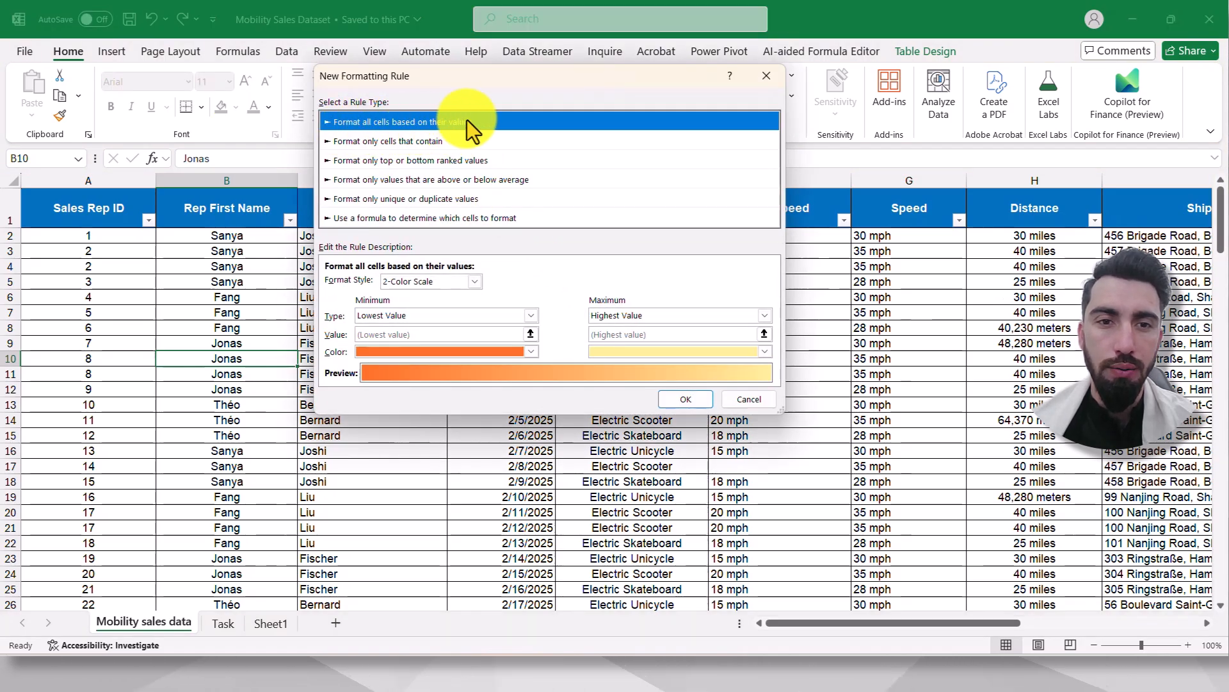
Review the available conditional formatting rule types, from value-based color scales to formula-based rules, and the options each one offers.
left_click(476, 281)
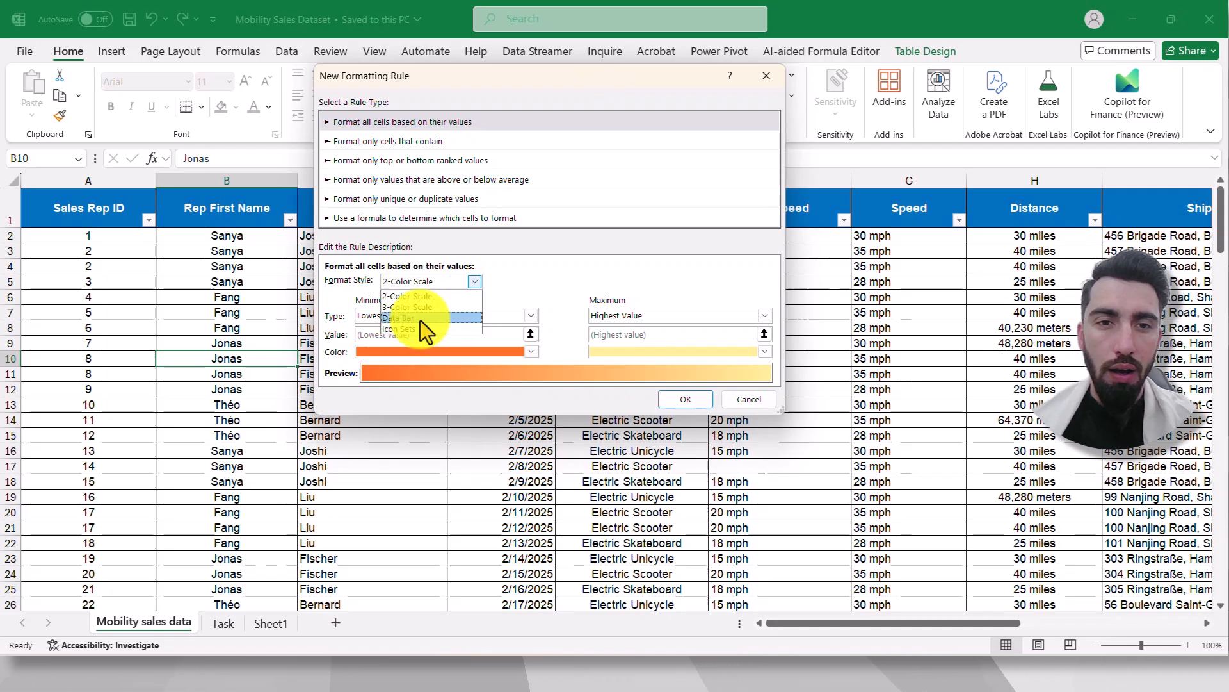
left_click(517, 87)
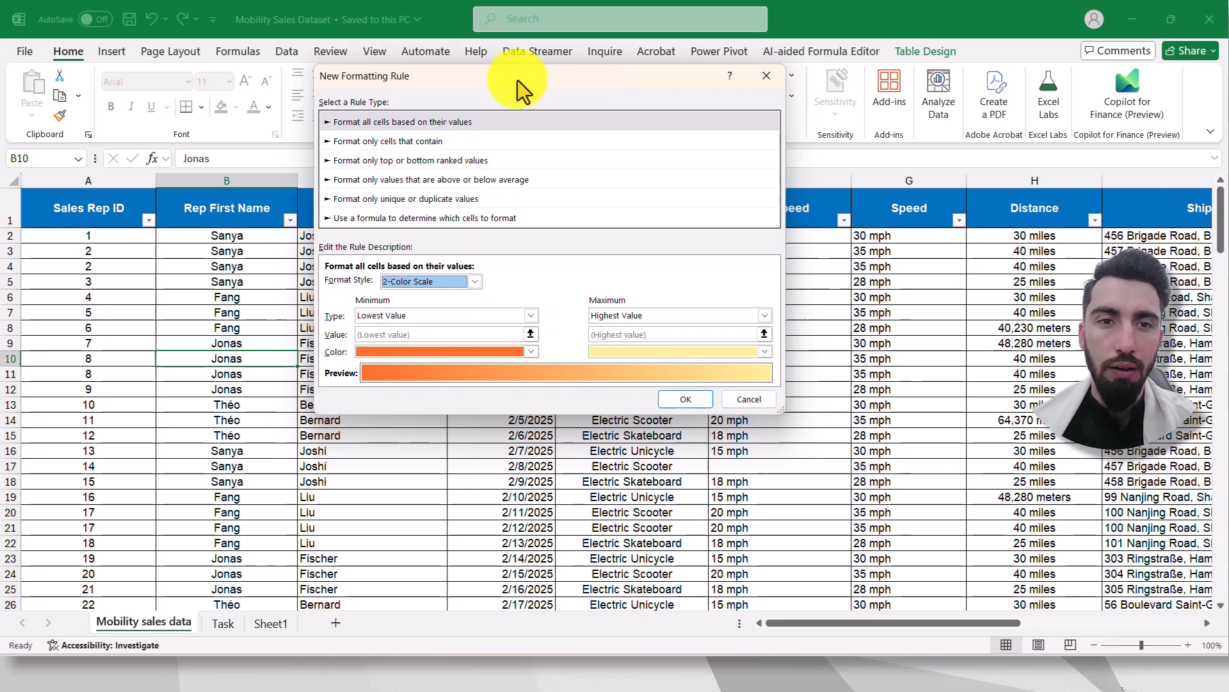
left_click(360, 143)
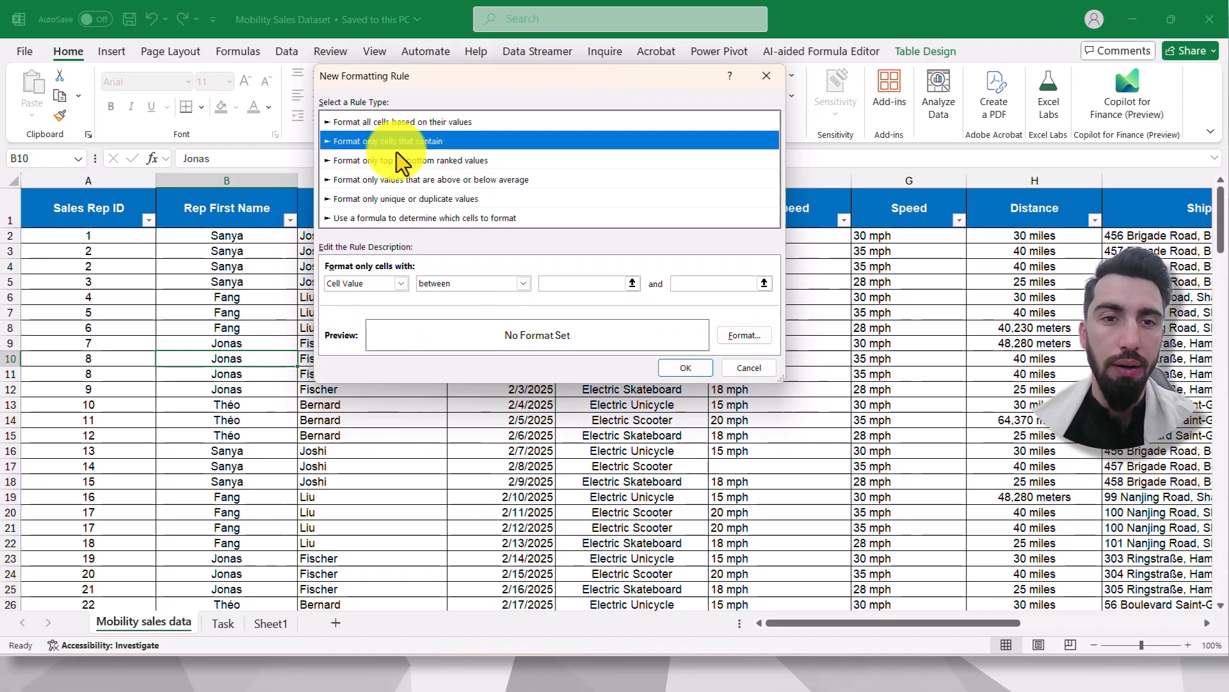
left_click(379, 163)
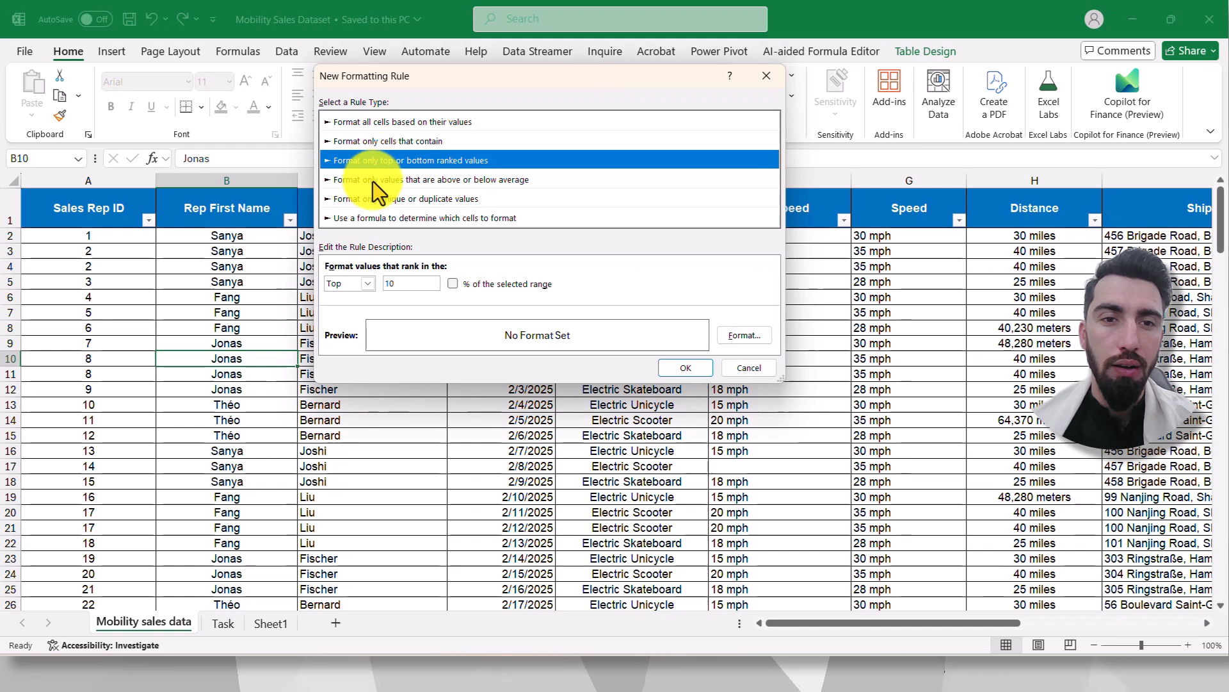
left_click(373, 179)
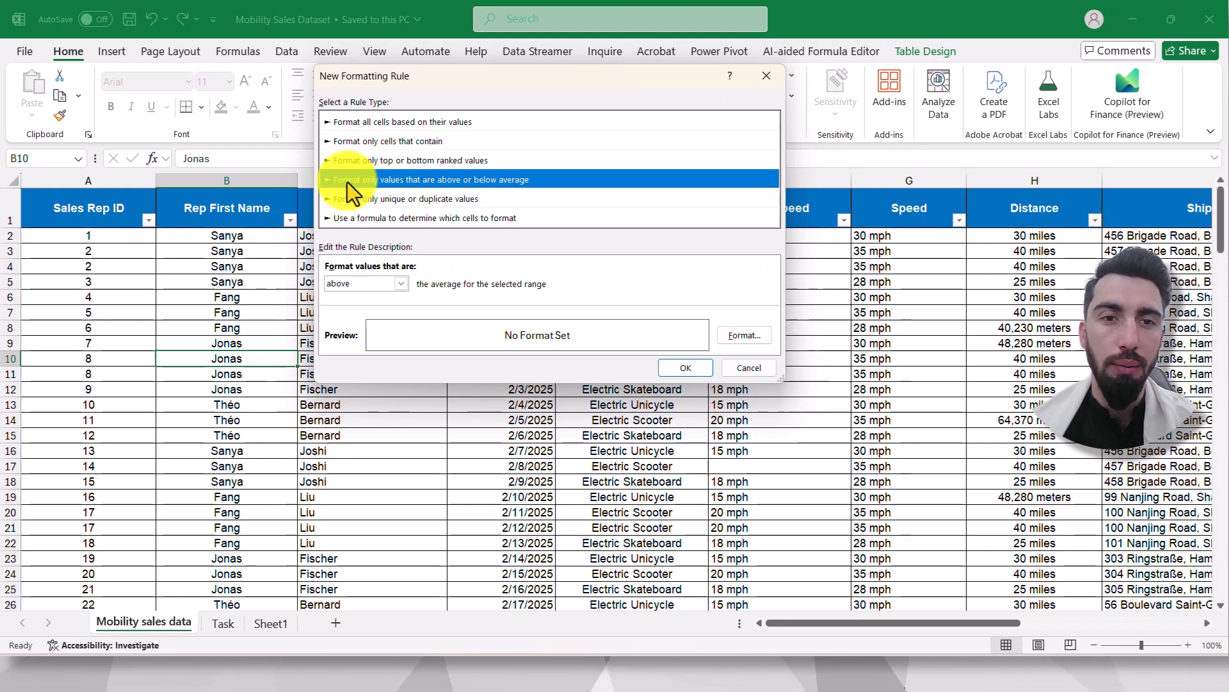
left_click(356, 199)
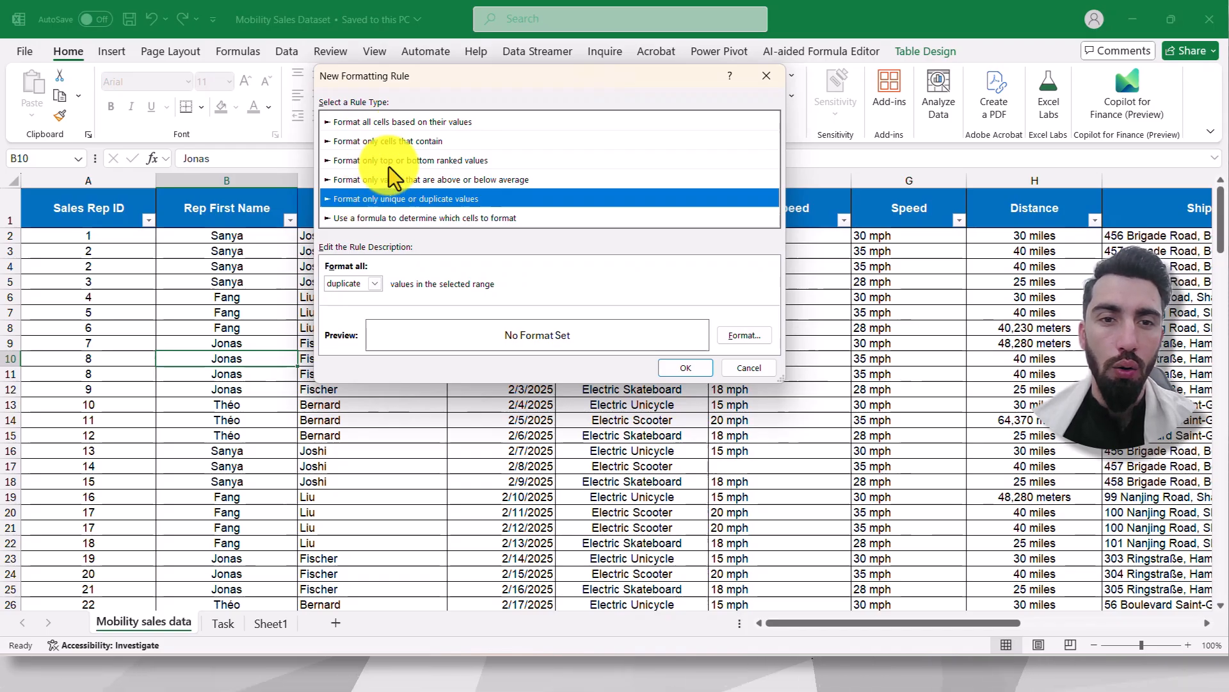
left_click(364, 221)
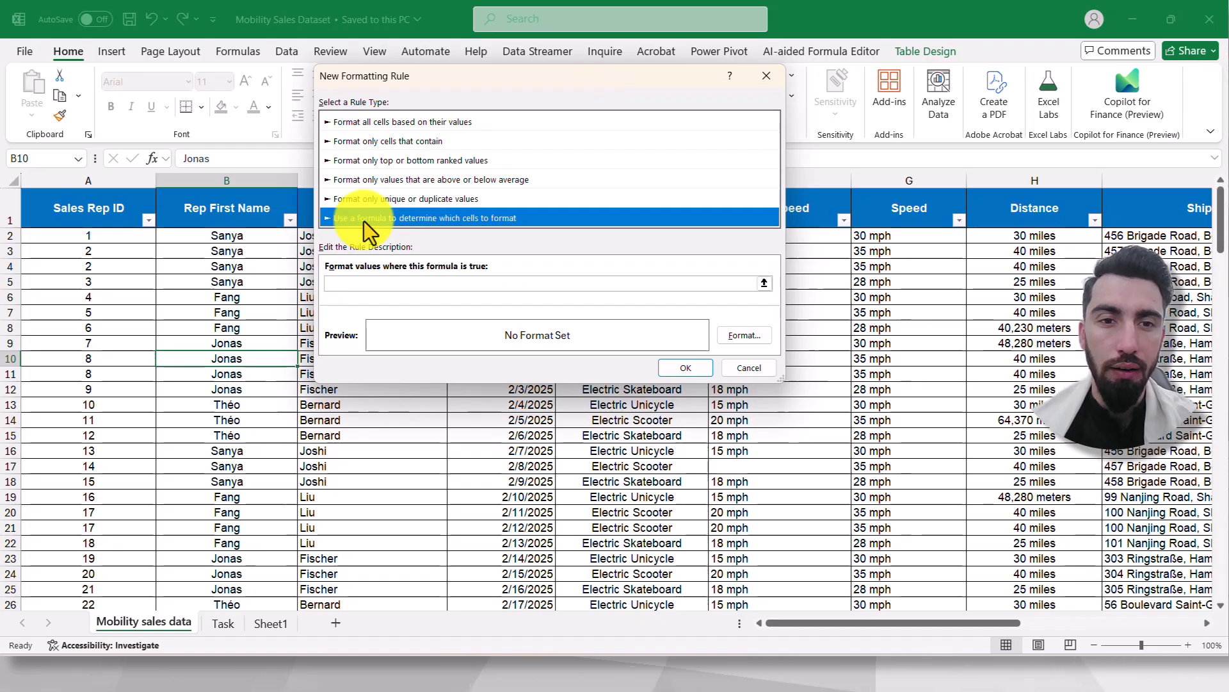
Check the condition types offered for formatting only cells that contain certain content, and close the rule dialog without applying anything.
left_click(401, 144)
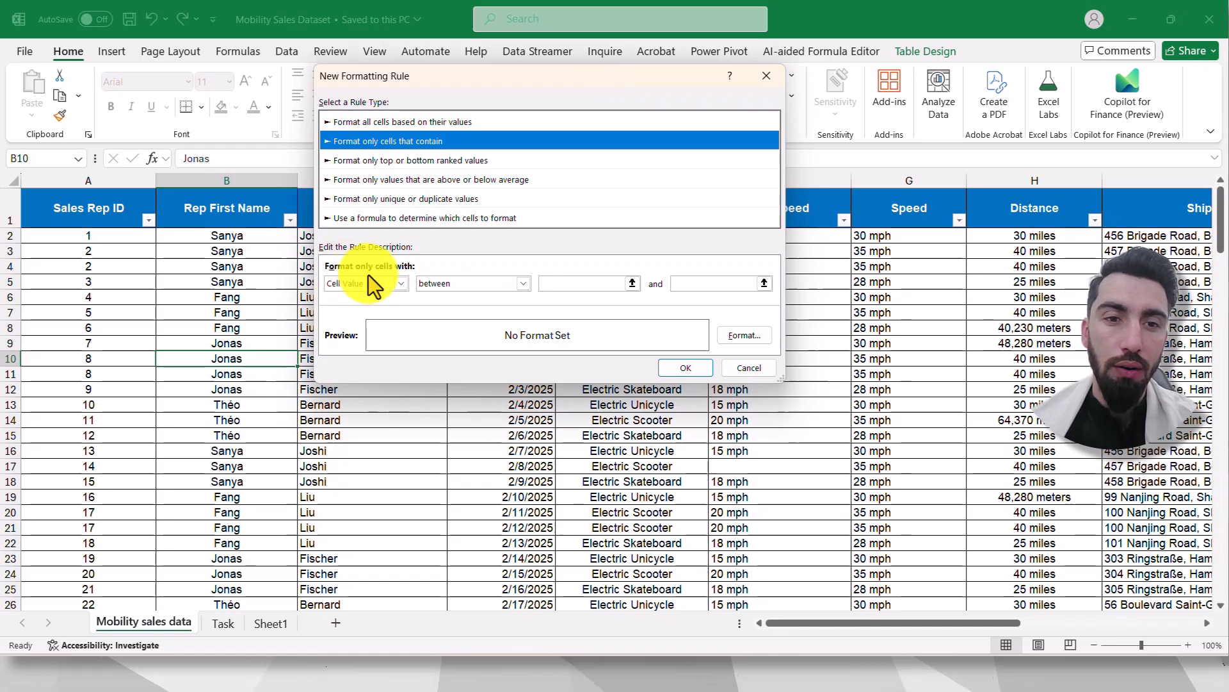
left_click(400, 286)
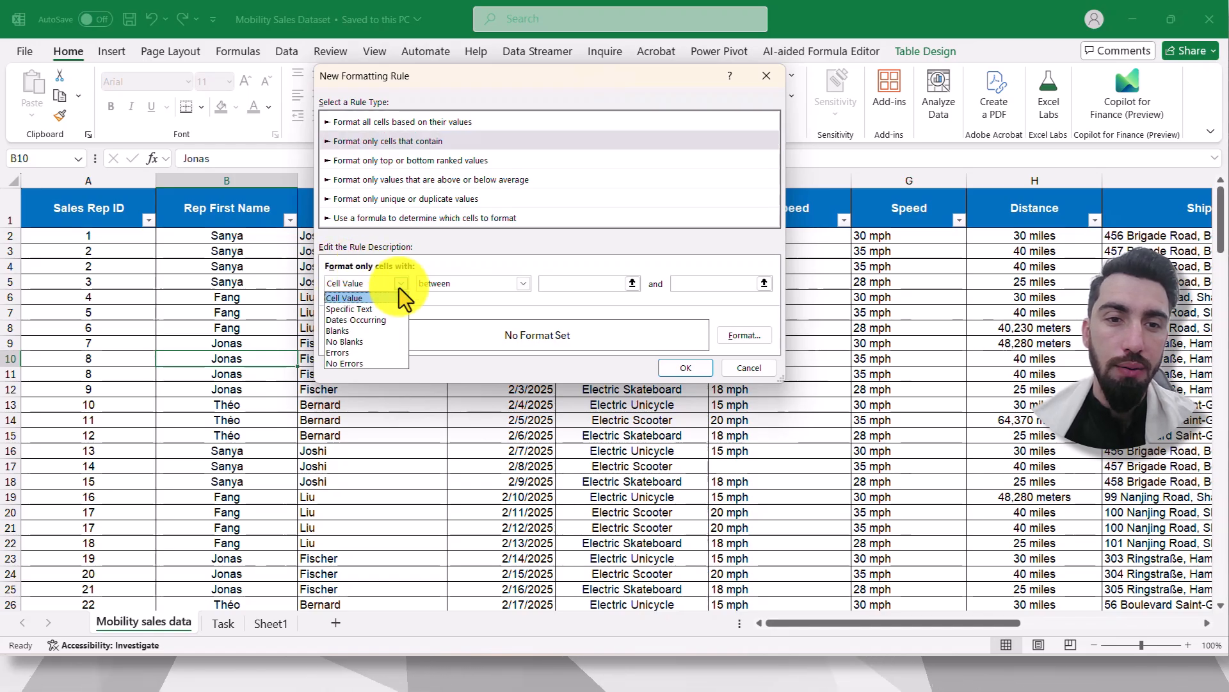
left_click(347, 301)
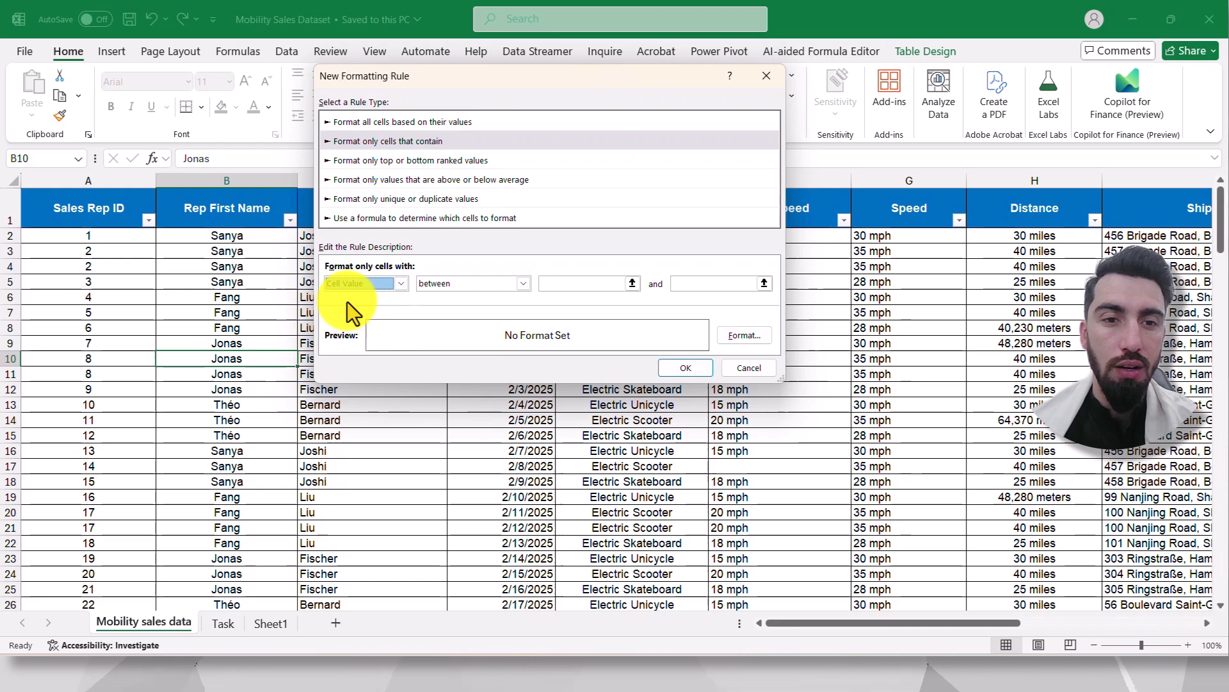
left_click(762, 79)
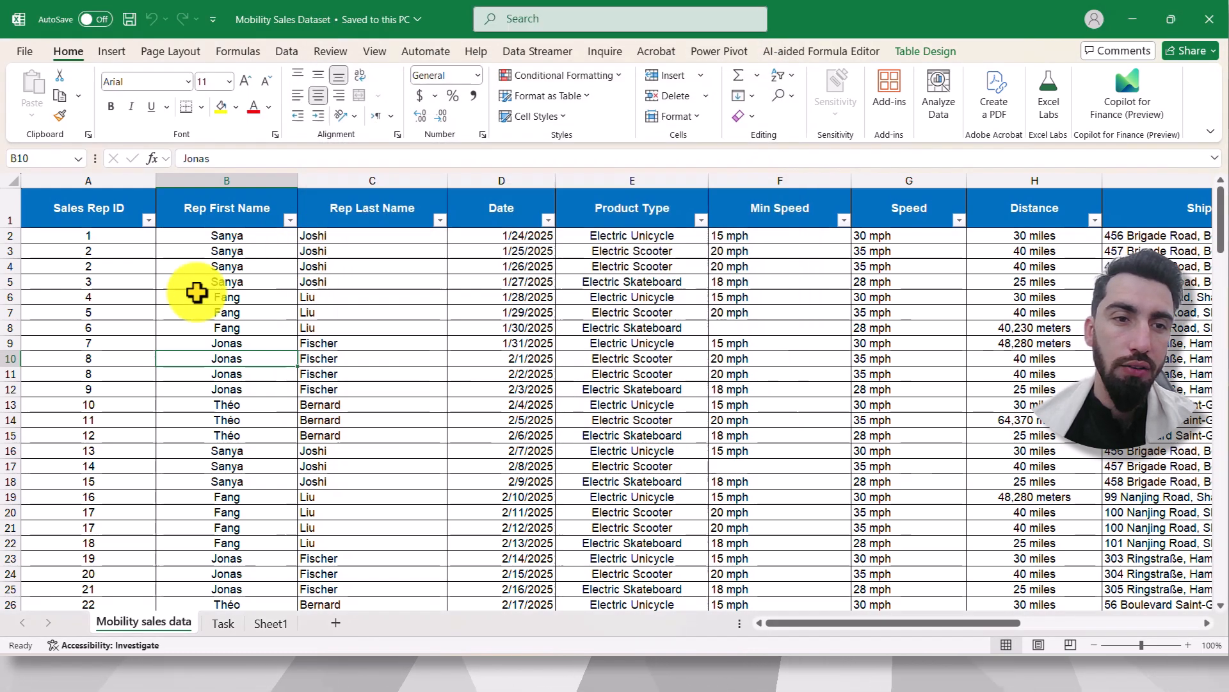
Start a new conditional formatting rule on the Sales Rep ID column that formats only cells that contain a given Cell Value.
left_click(121, 314)
left_click(91, 266)
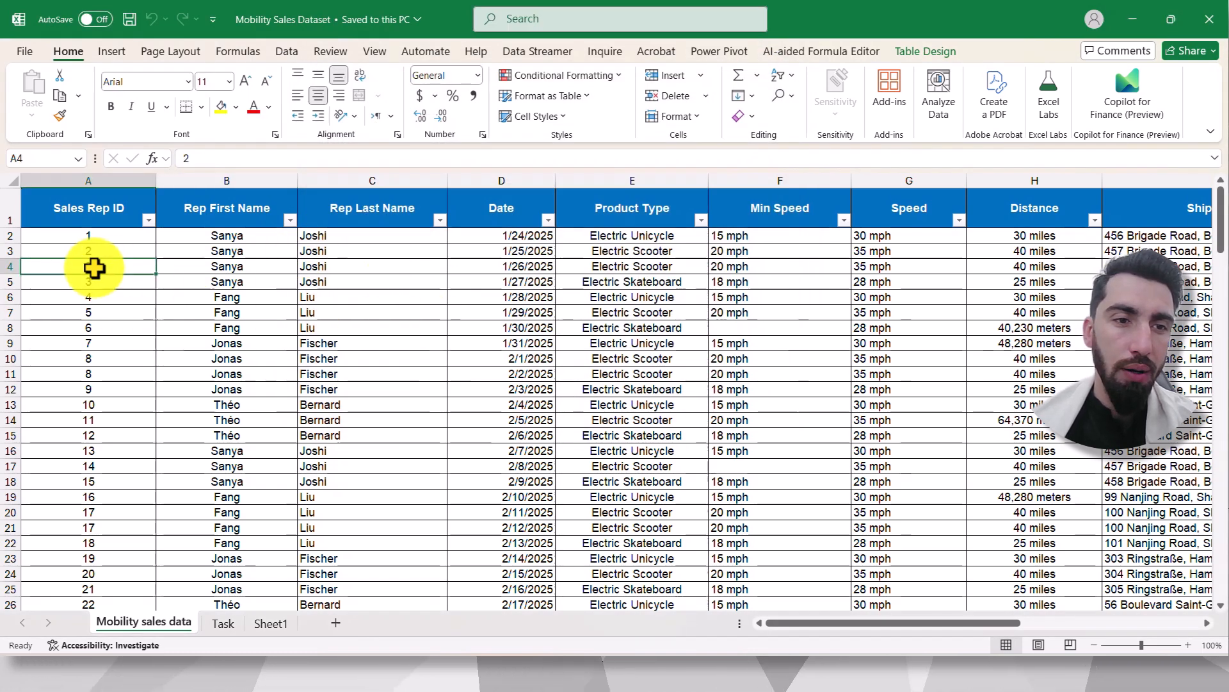
left_click(89, 197)
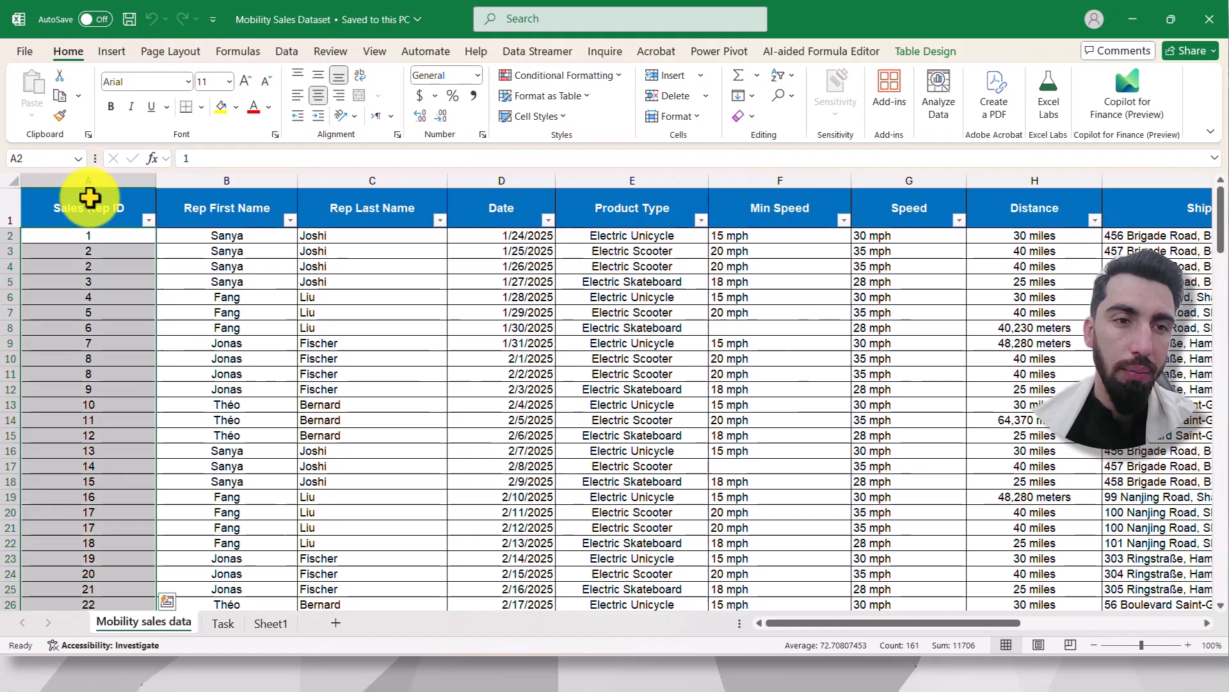
left_click(566, 75)
left_click(528, 270)
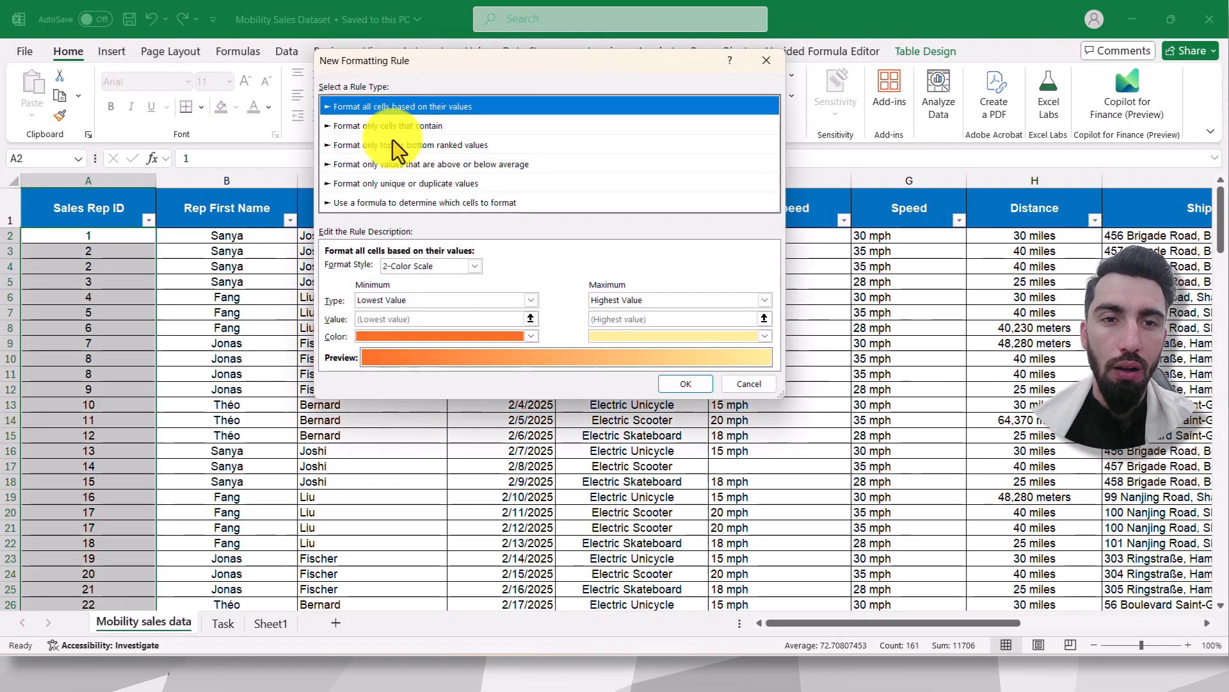
left_click(397, 126)
left_click(400, 267)
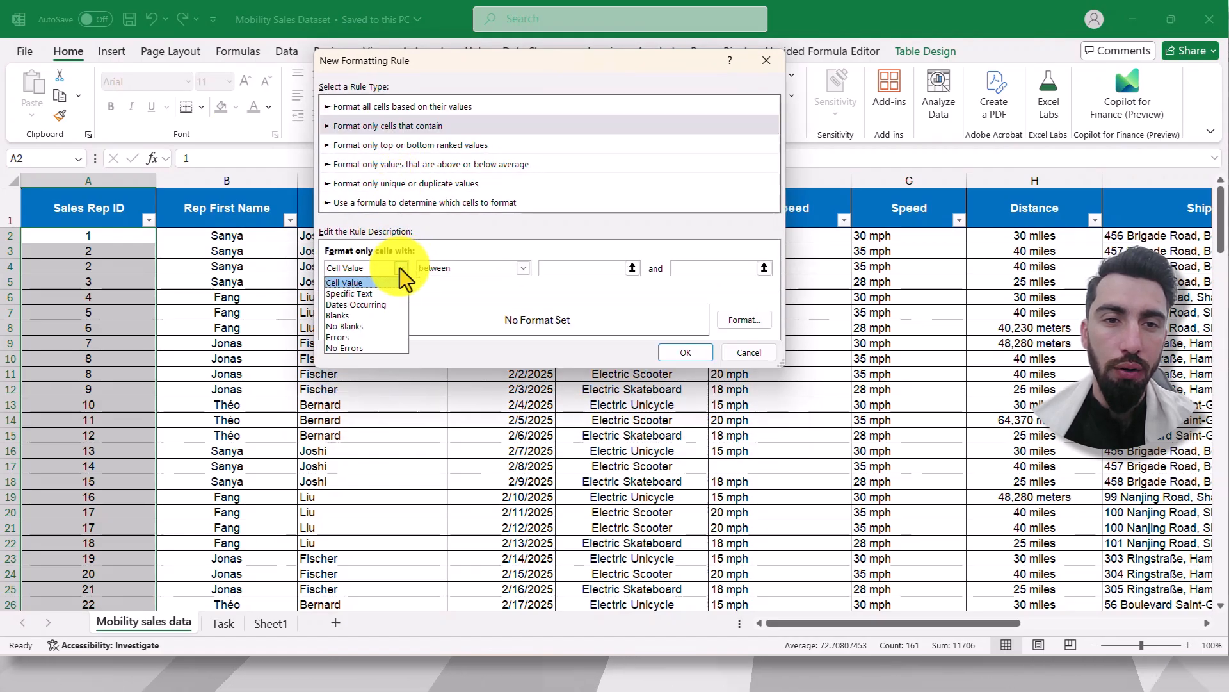
left_click(349, 283)
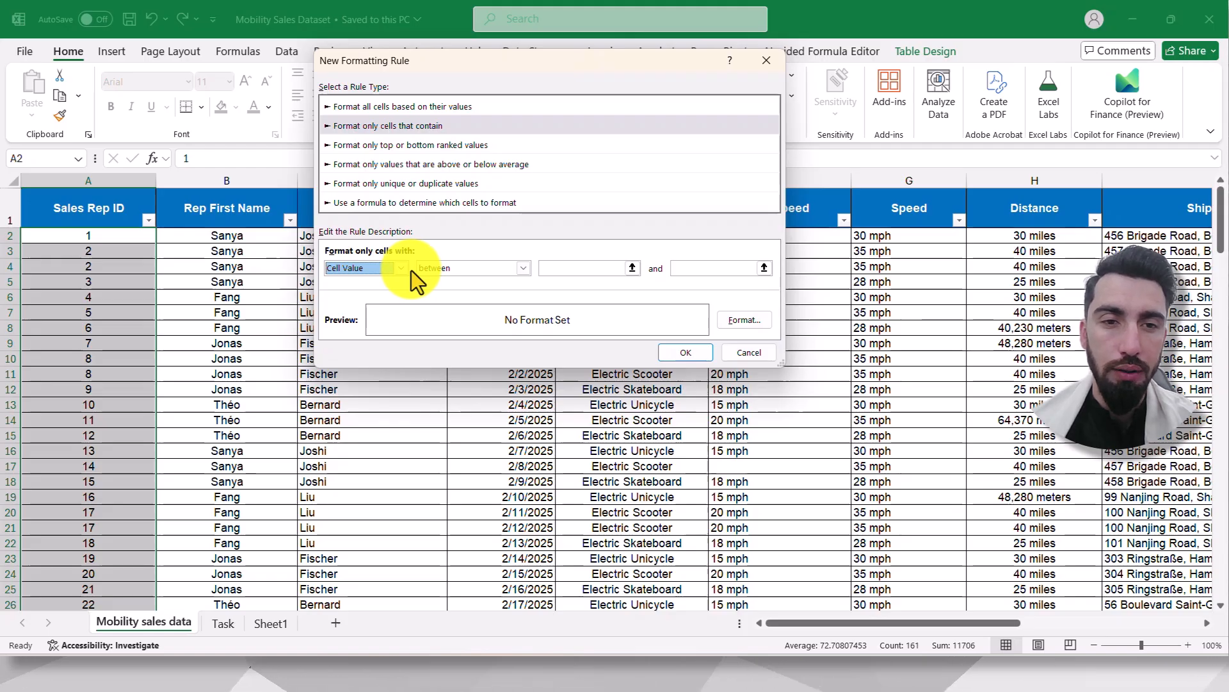
Set the rule's condition to cell values between 5 and 15.
left_click(527, 270)
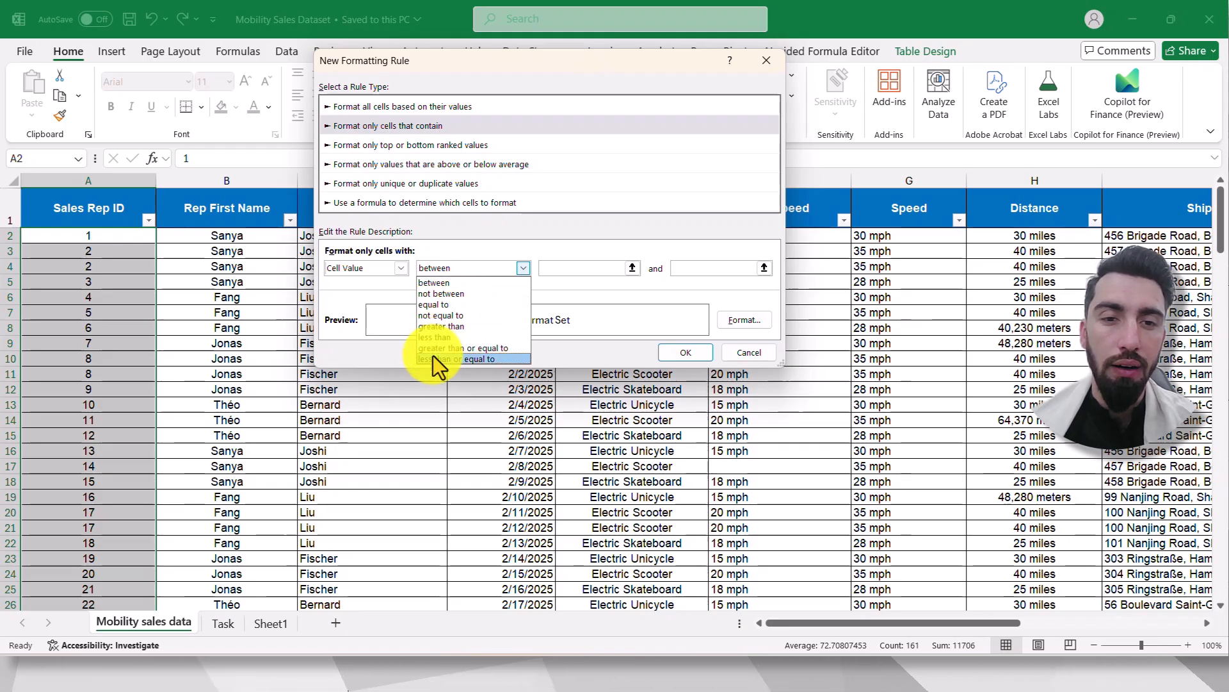
left_click(467, 284)
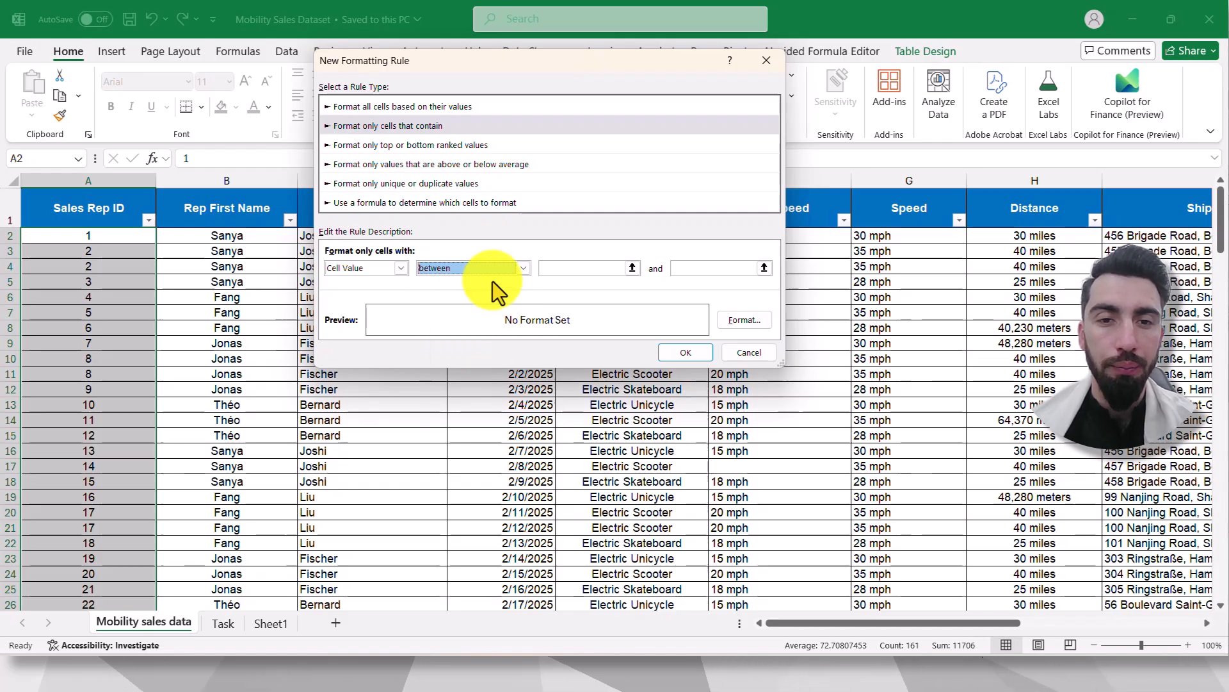
left_click(588, 269)
type("5")
left_click(676, 269)
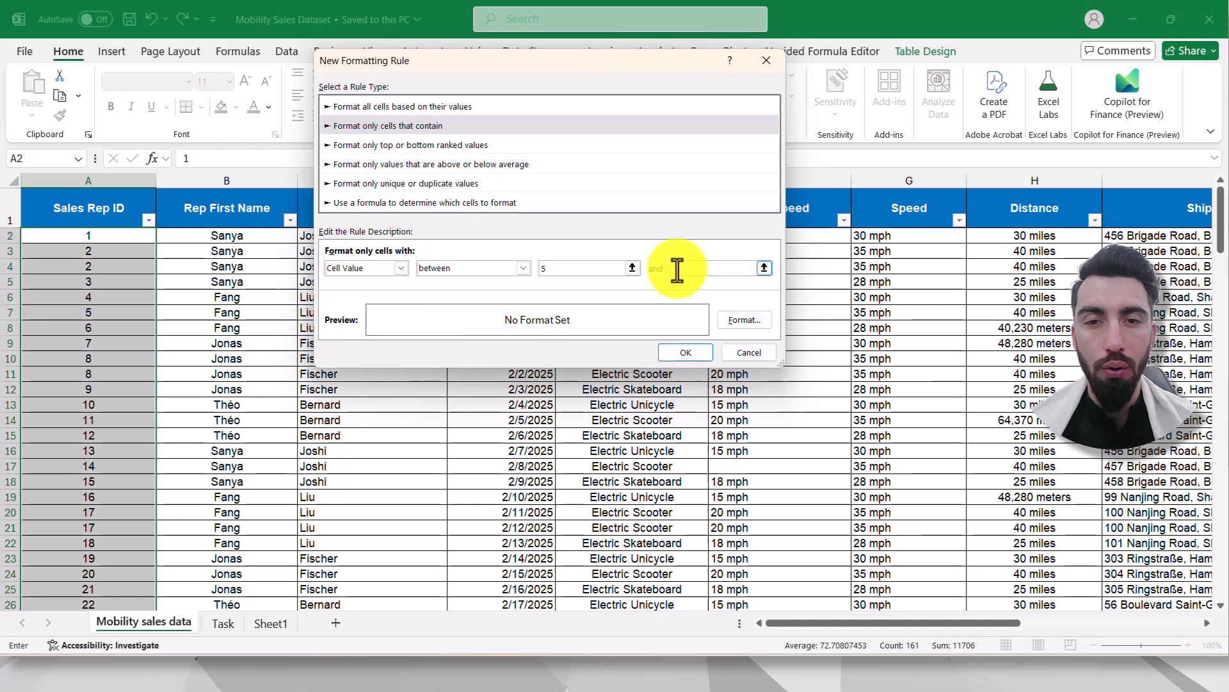
type("15")
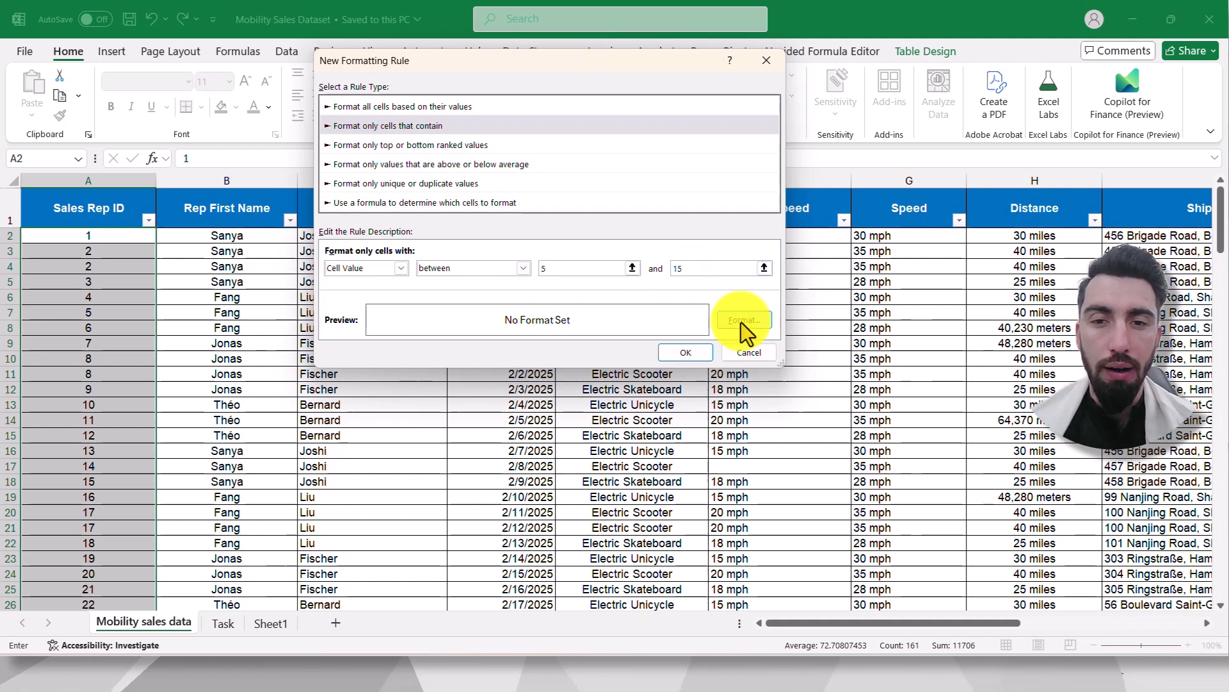
Look through the format categories, choose a light green fill for matching cells, and apply the rule to the Sales Rep ID column.
left_click(737, 321)
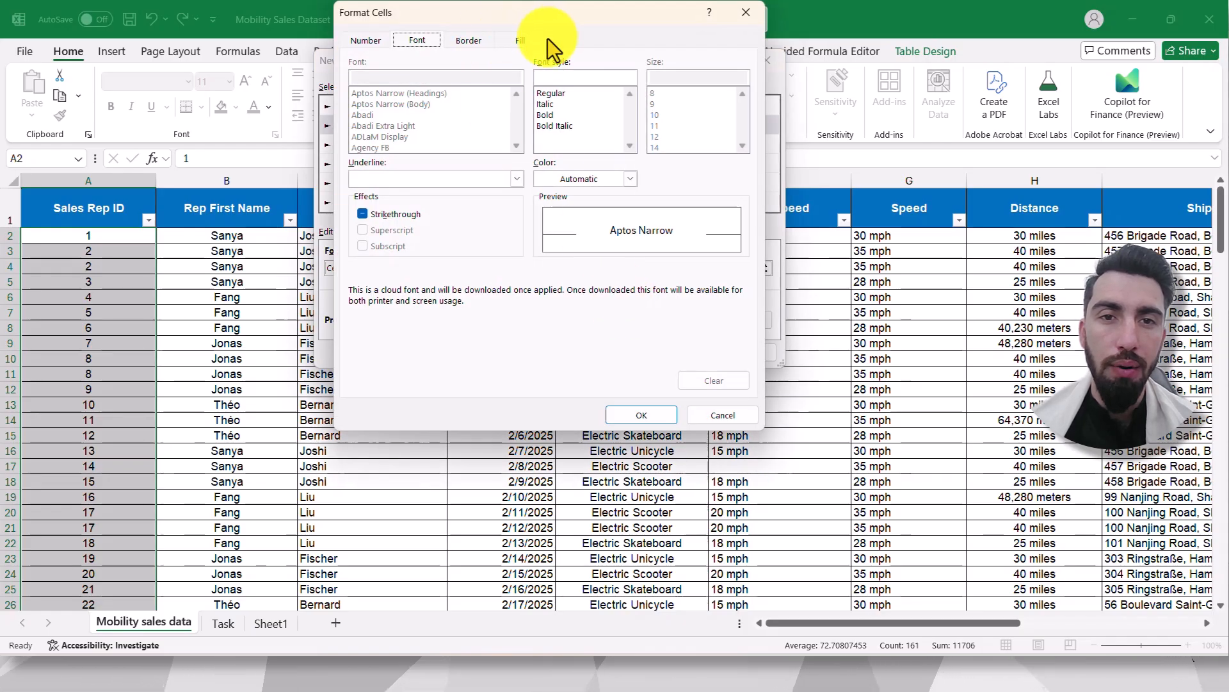
left_click(378, 42)
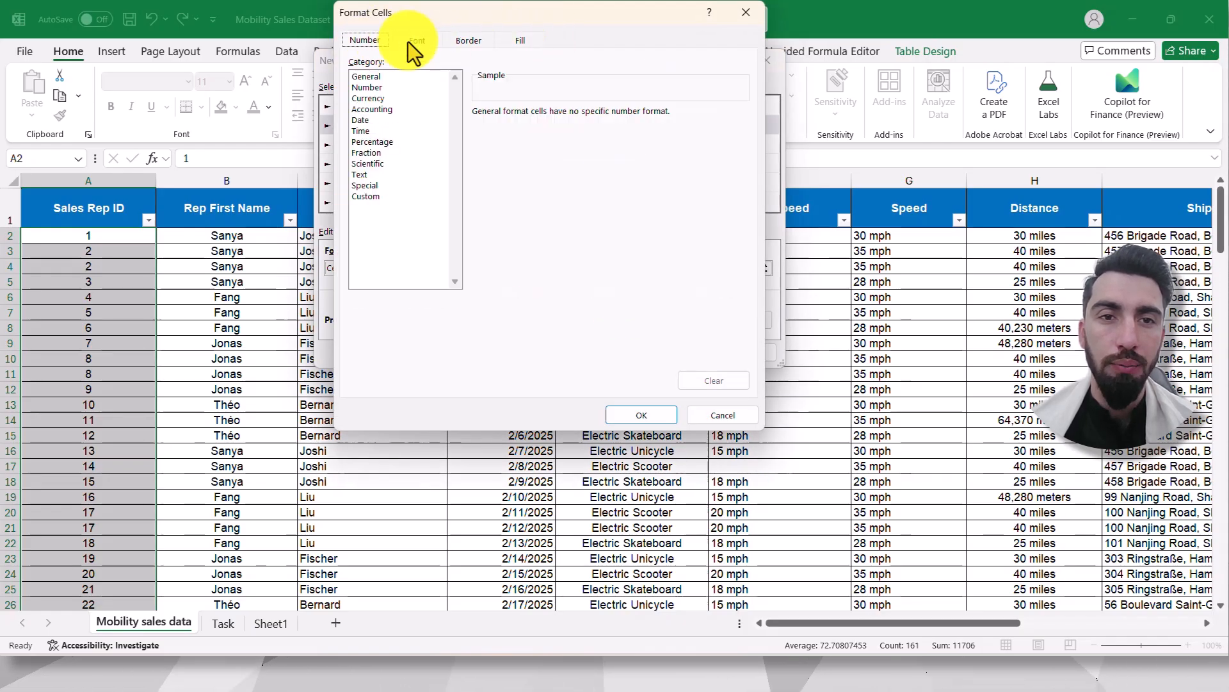
left_click(413, 41)
left_click(477, 43)
left_click(514, 40)
left_click(417, 42)
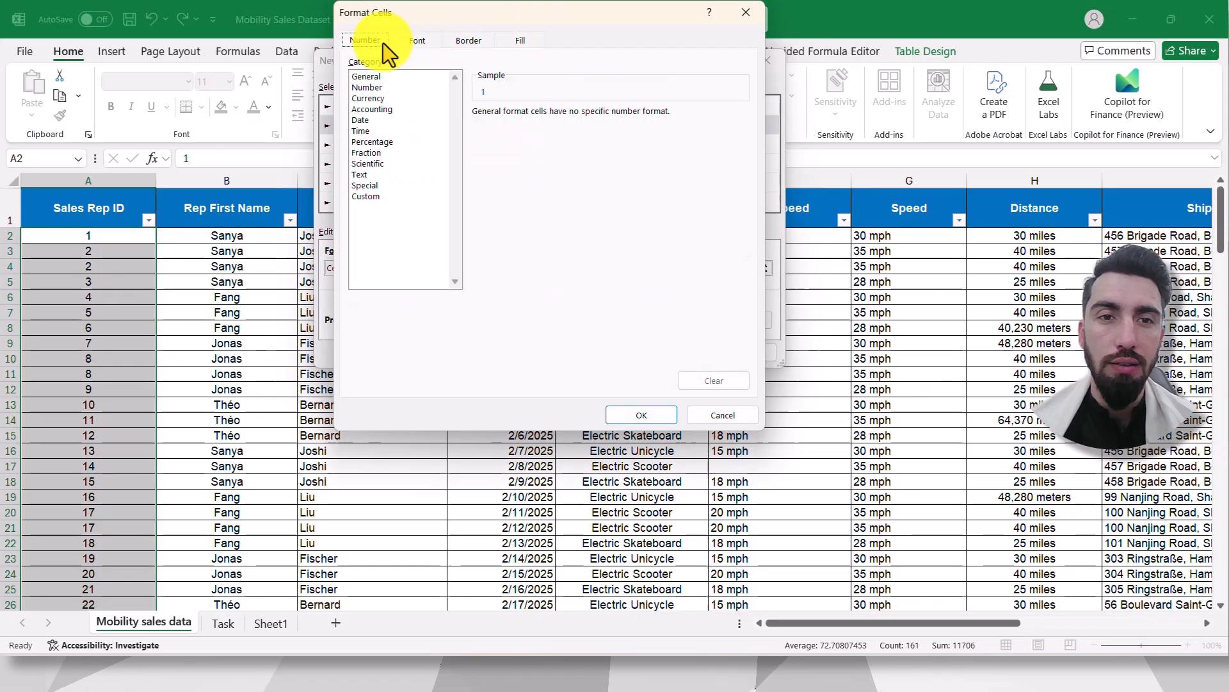
left_click(382, 44)
left_click(519, 41)
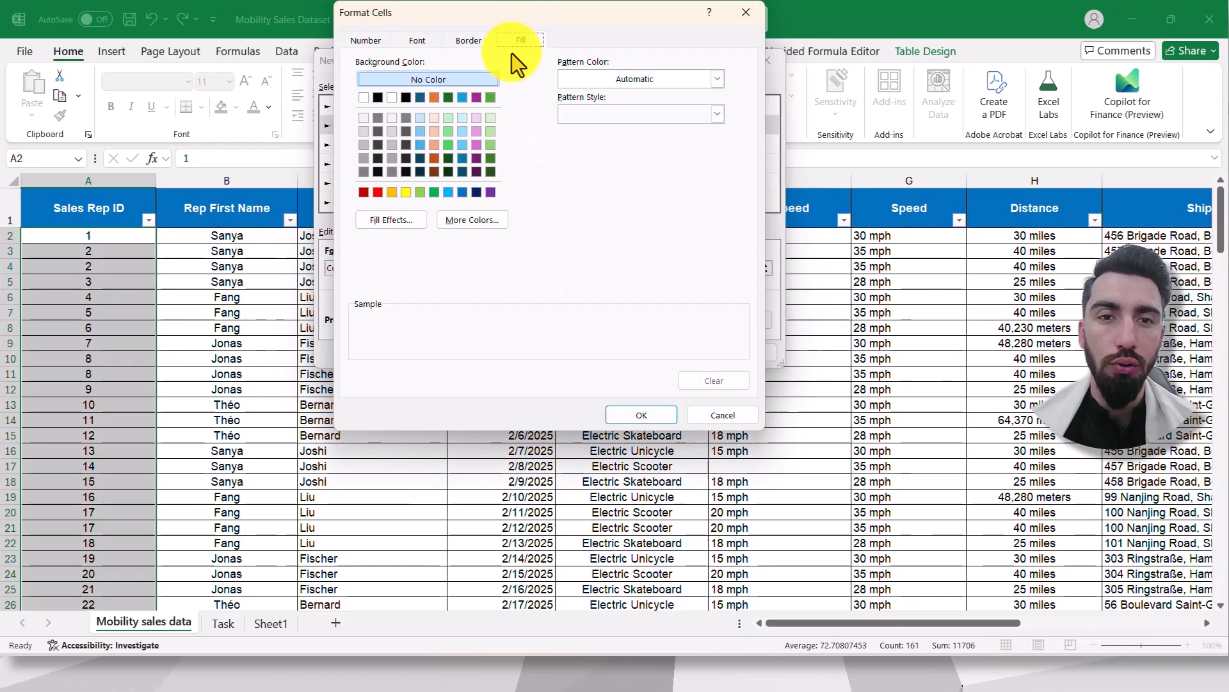
left_click(448, 131)
left_click(647, 413)
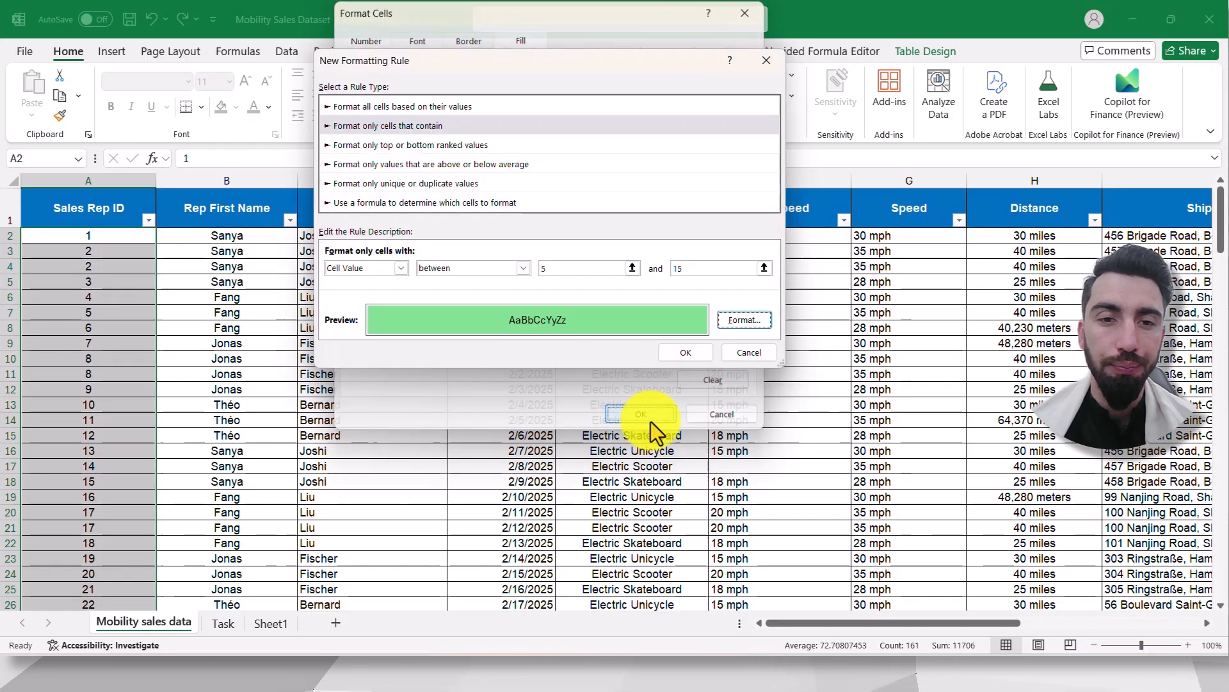
left_click(685, 353)
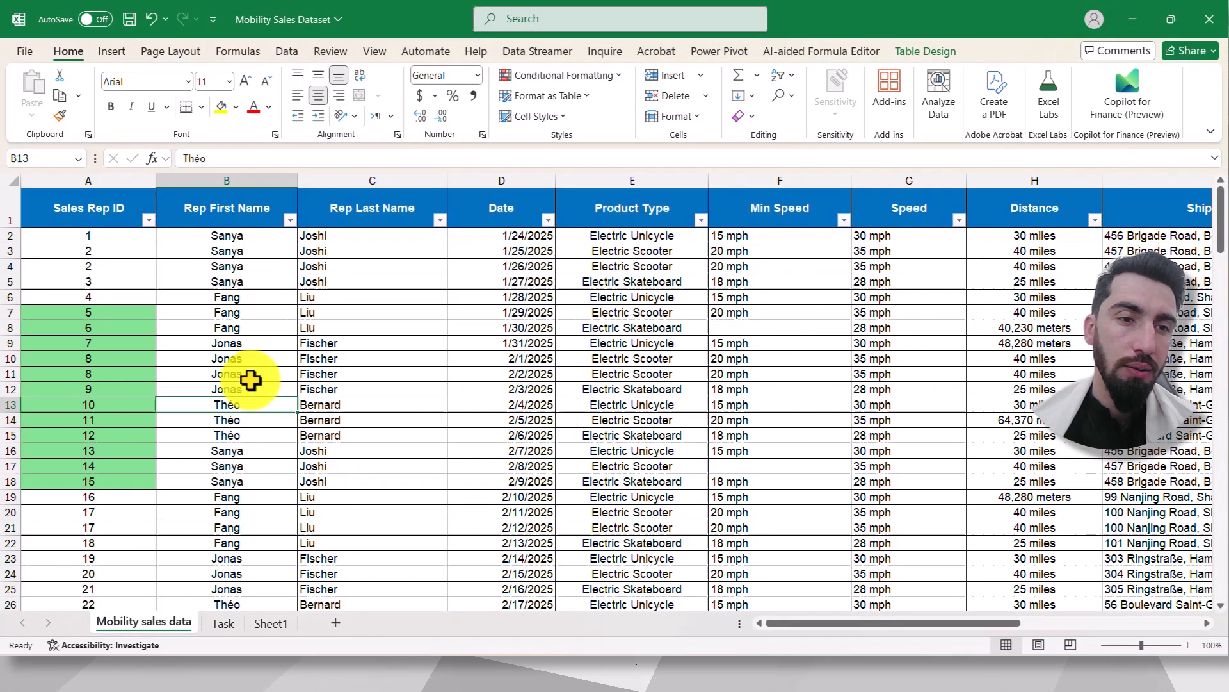
Check the highlighted Sales Rep ID cells and undo the conditional formatting rule.
left_click(115, 314)
left_click(112, 476)
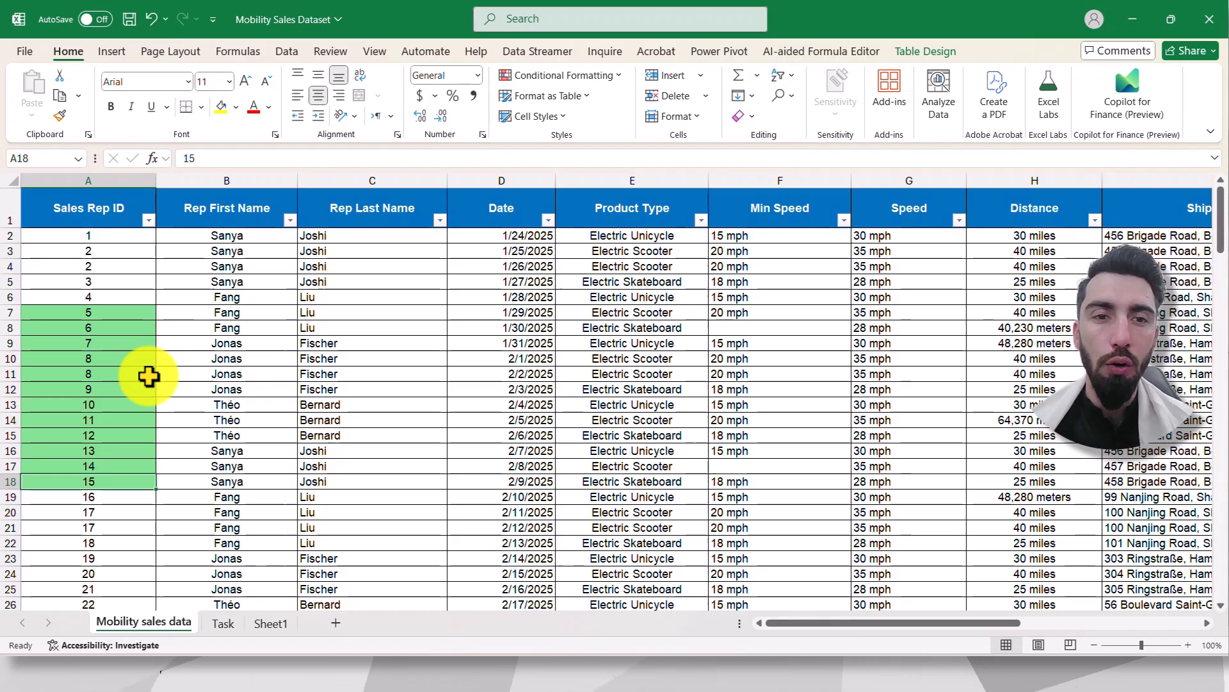
key("ctrl+z")
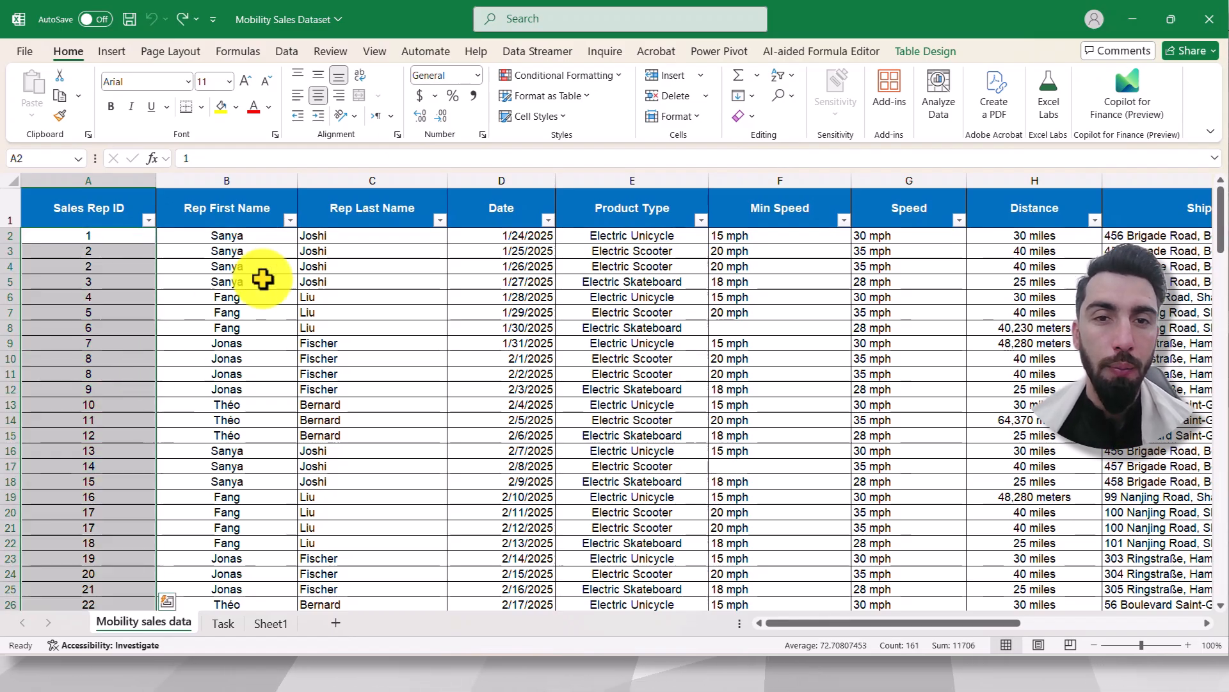
left_click(564, 75)
left_click(543, 259)
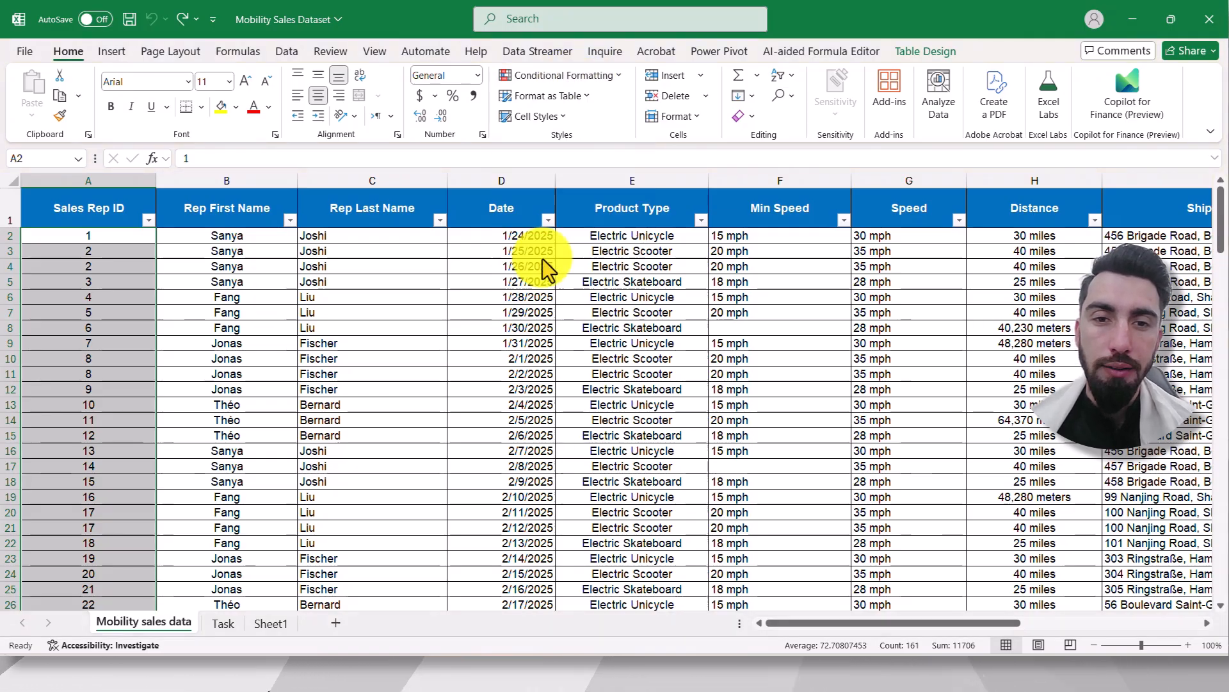
left_click(383, 114)
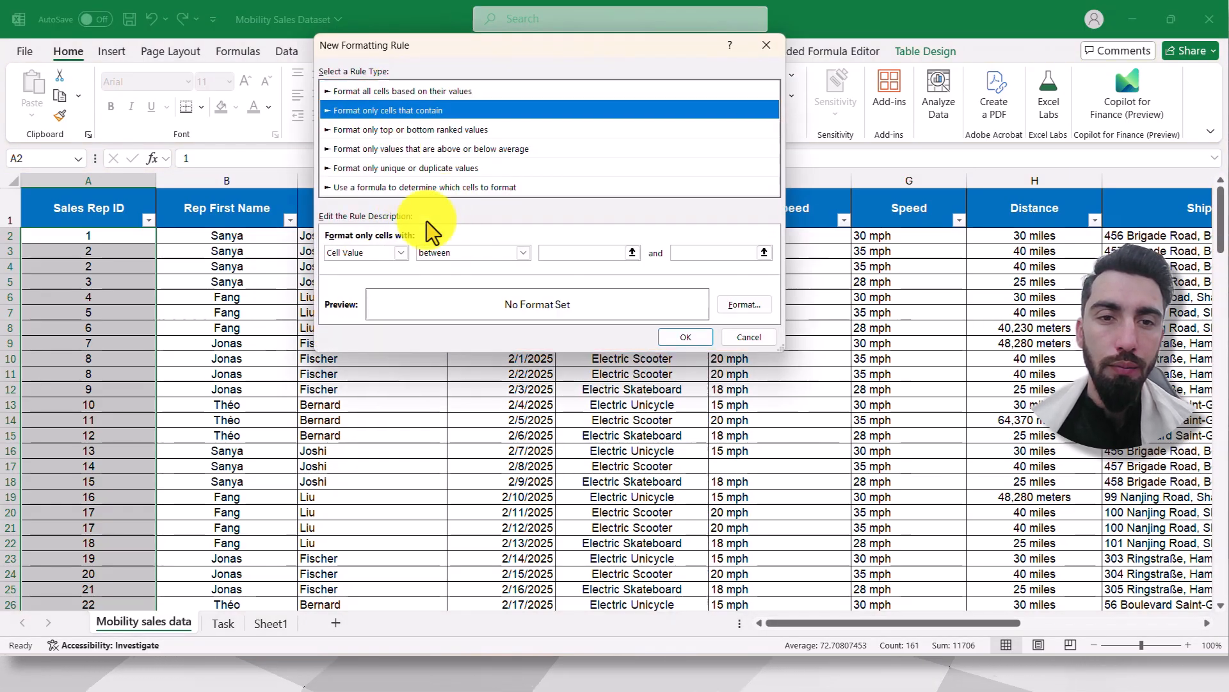
left_click(401, 253)
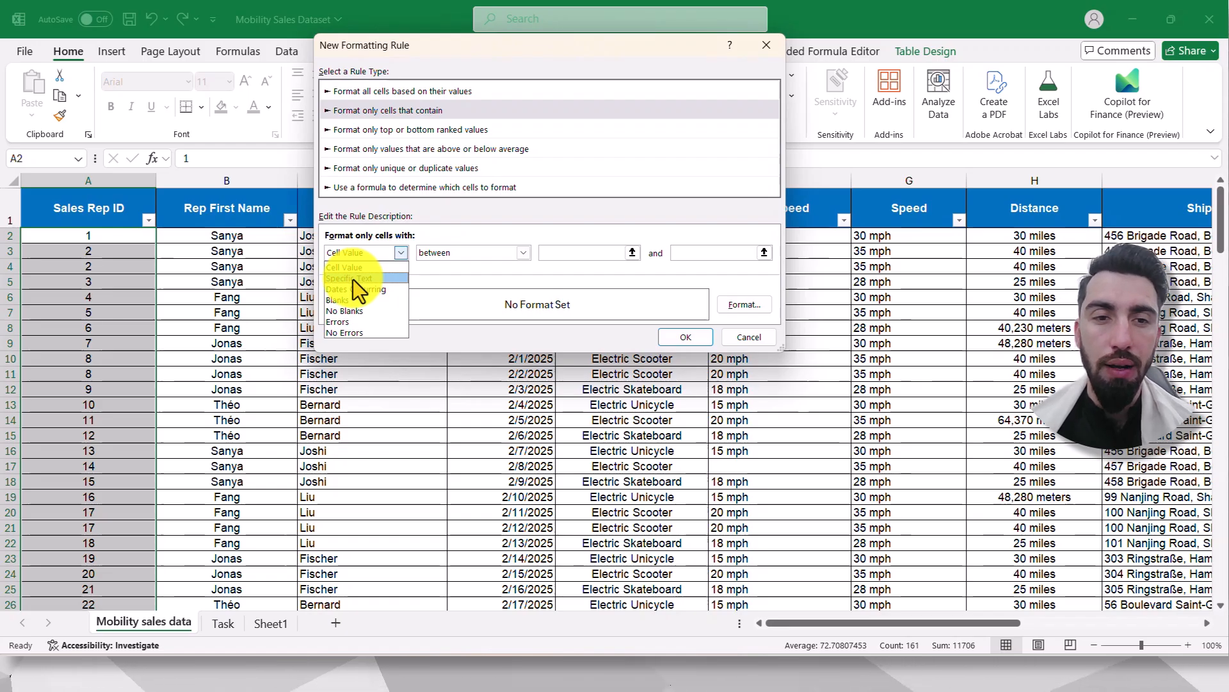
left_click(758, 45)
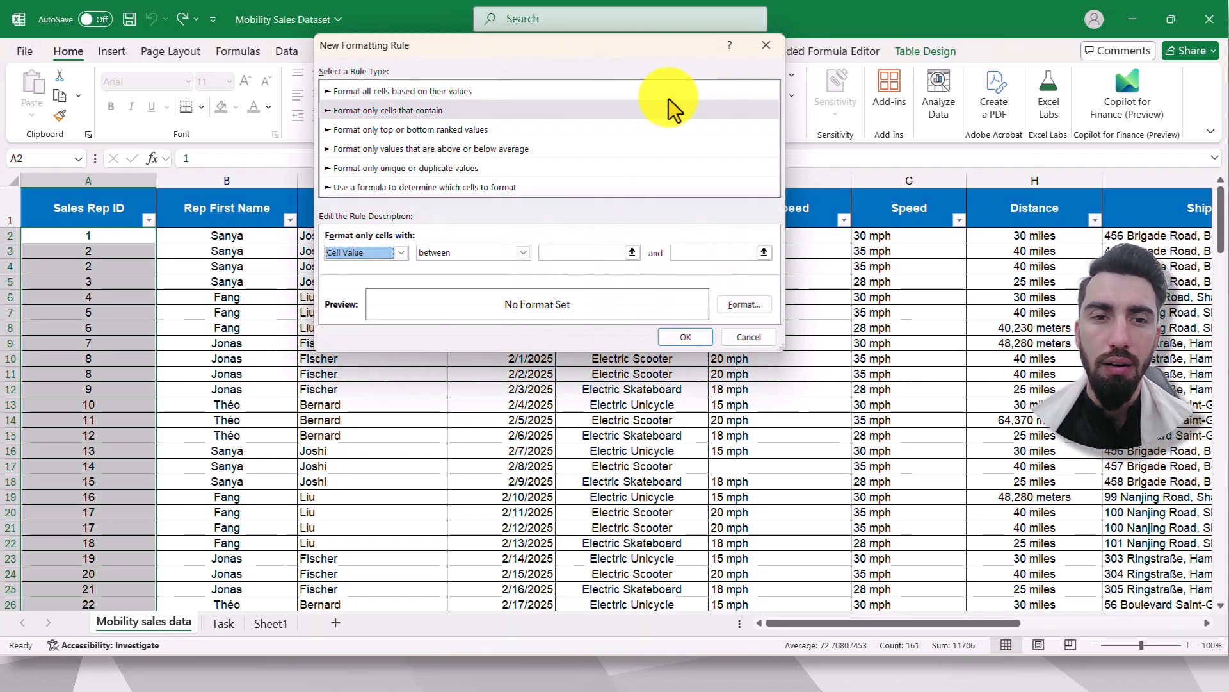
key("Escape")
Select the data cells of the Product Type column and look over the Highlight Cells Rules options.
left_click(398, 311)
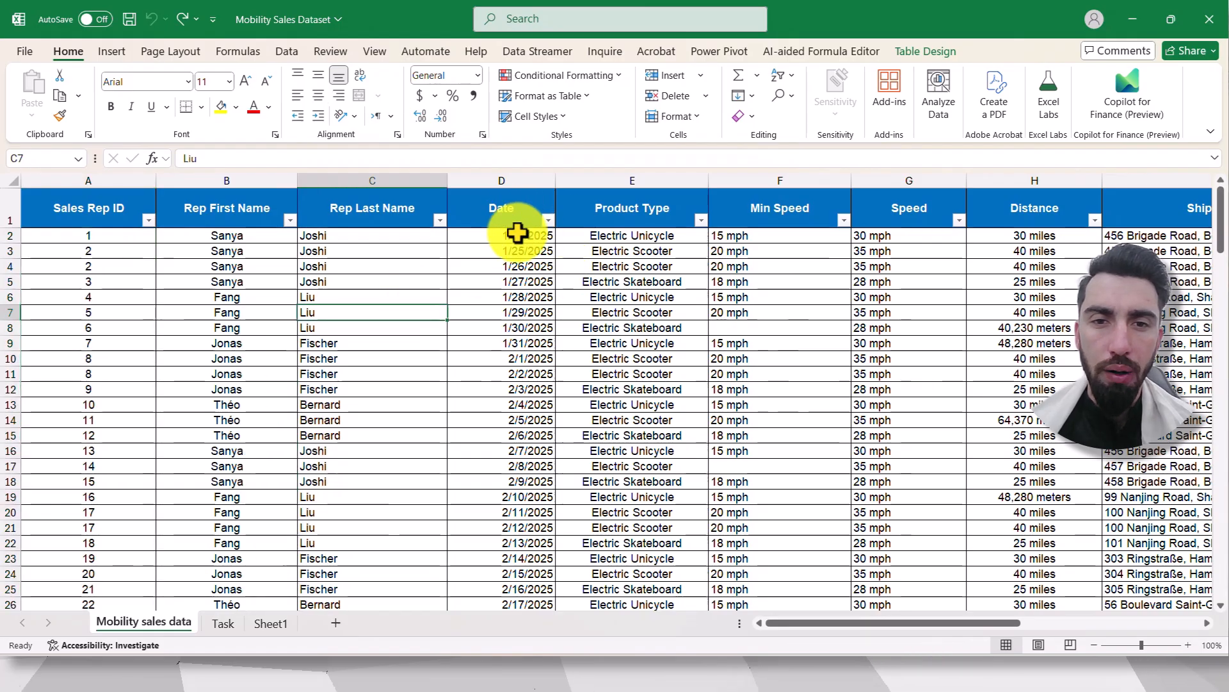
left_click(637, 192)
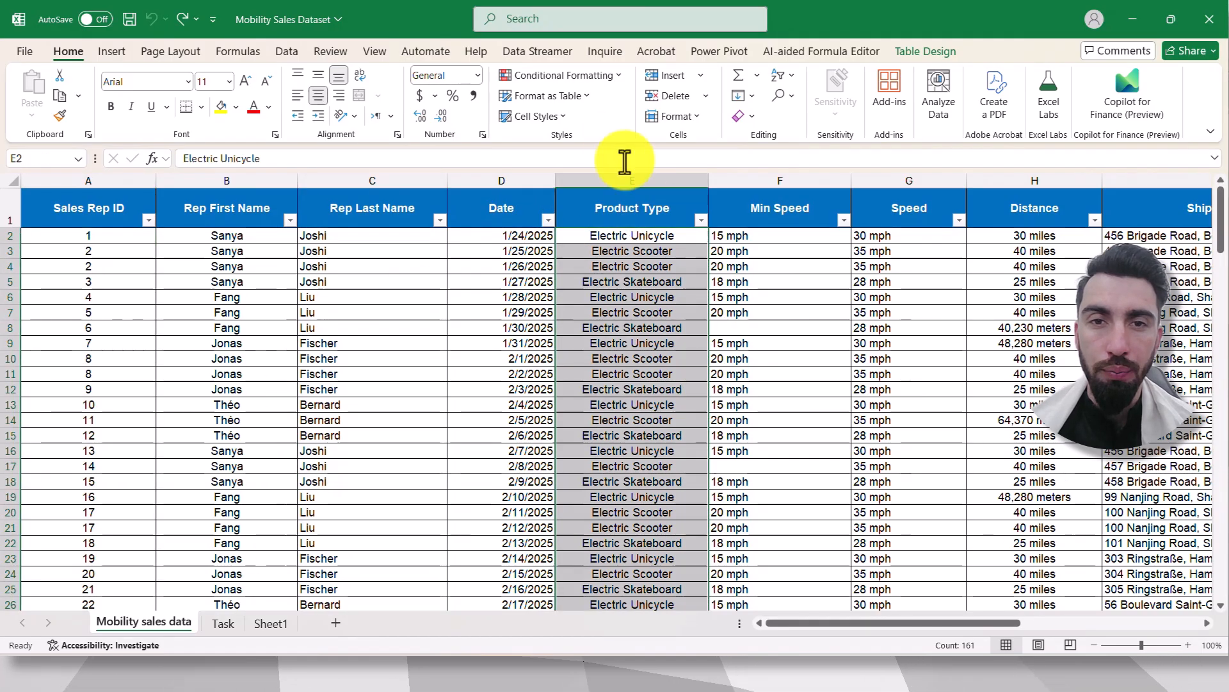
left_click(598, 79)
mouse_move(624, 99)
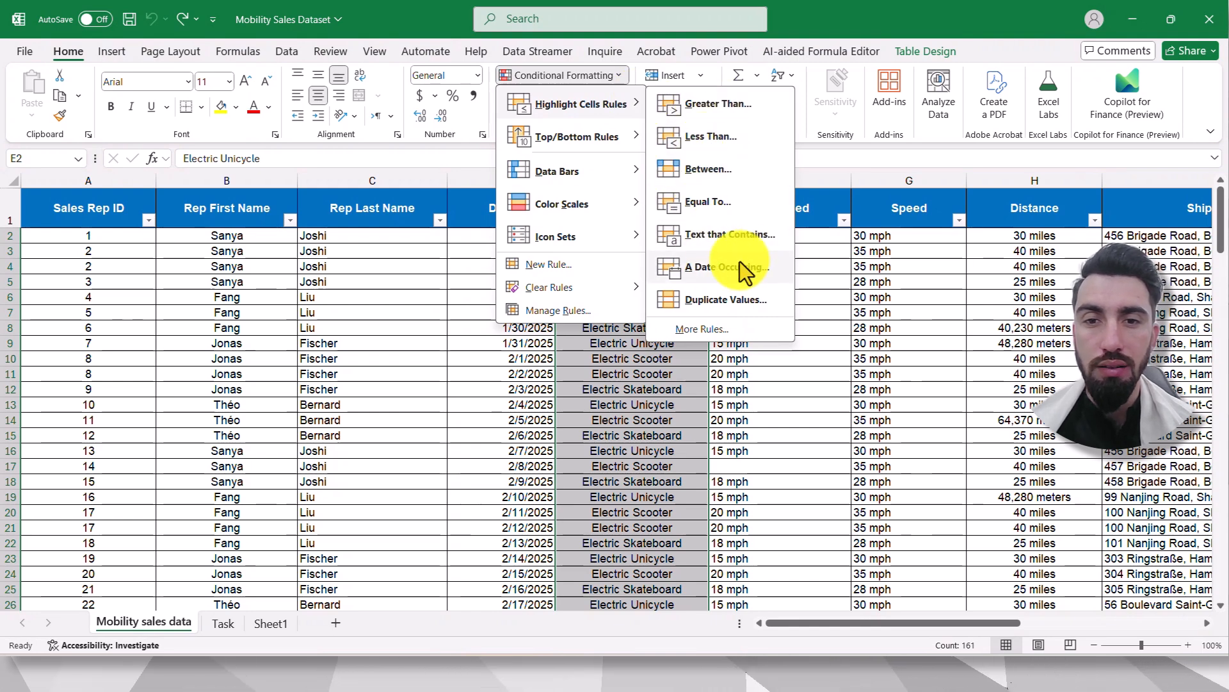
left_click(676, 372)
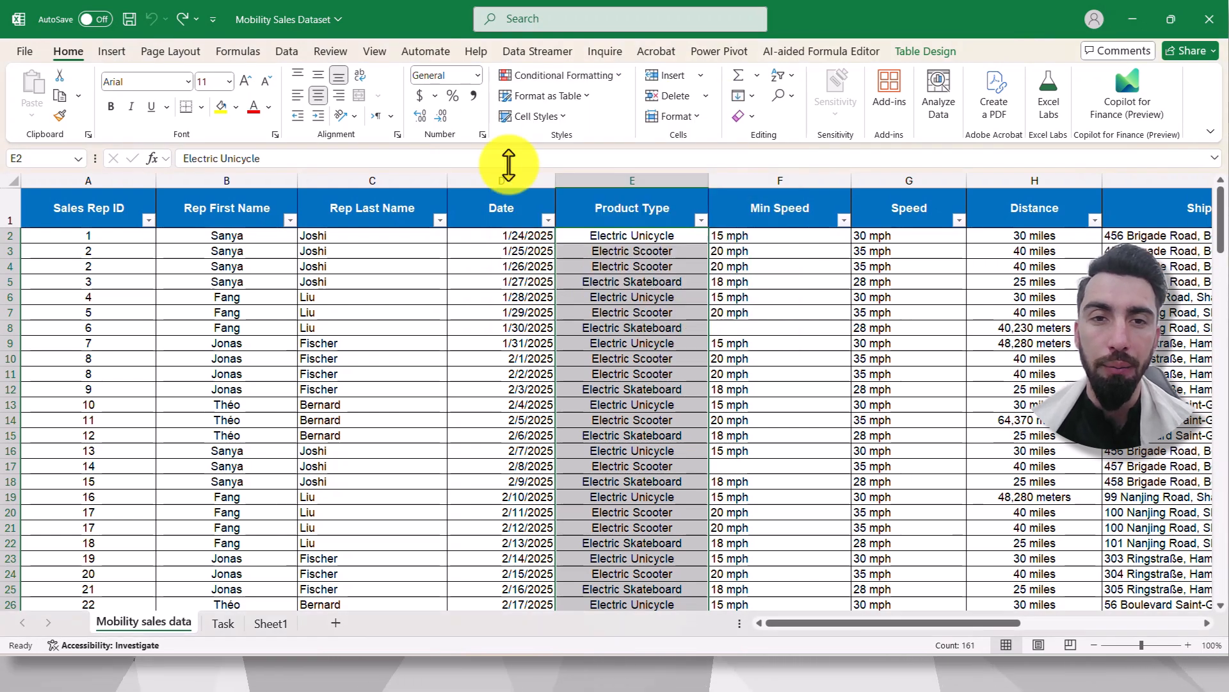
Start a new conditional formatting rule on the Product Type column that formats only cells that contain Specific Text.
left_click(562, 80)
left_click(548, 267)
left_click(408, 96)
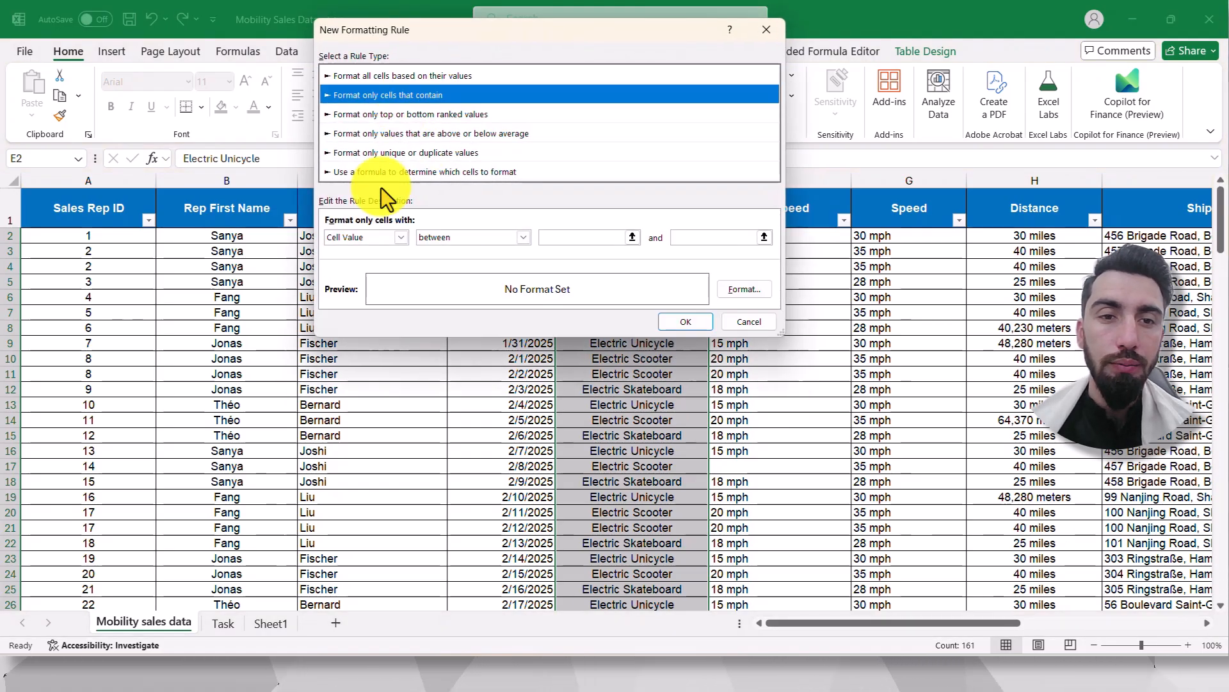
left_click(398, 237)
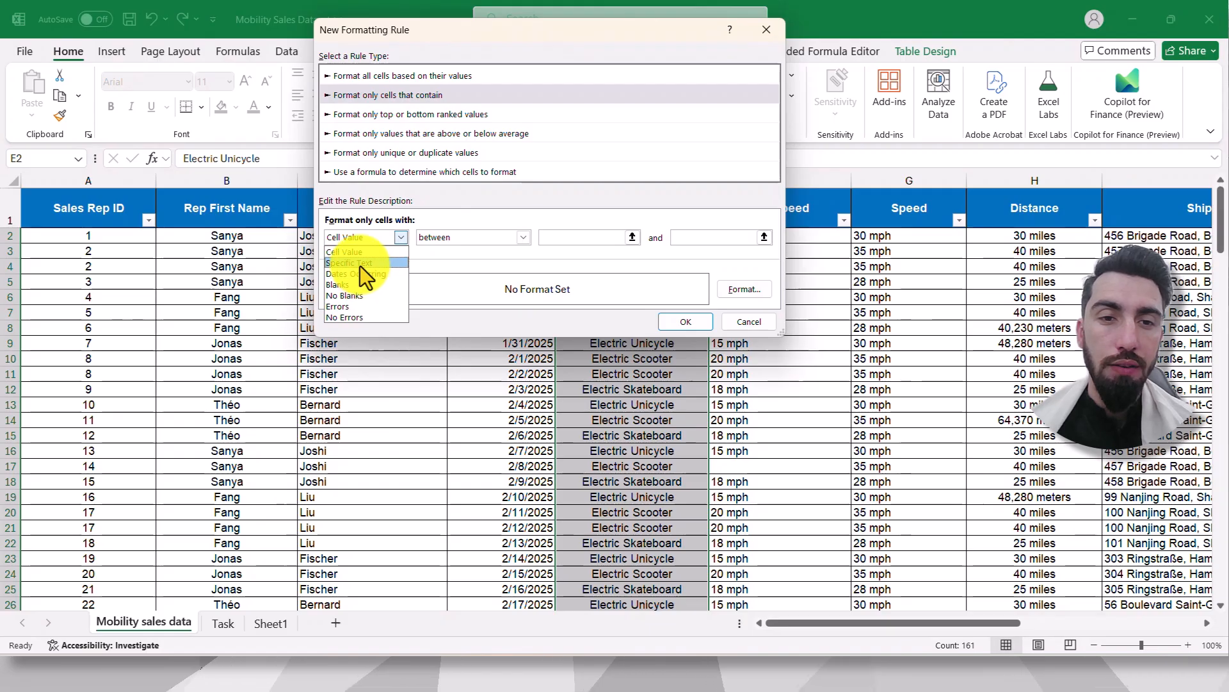
left_click(359, 266)
Try the Specific Text operators containing and not containing for the Product Type rule.
left_click(486, 239)
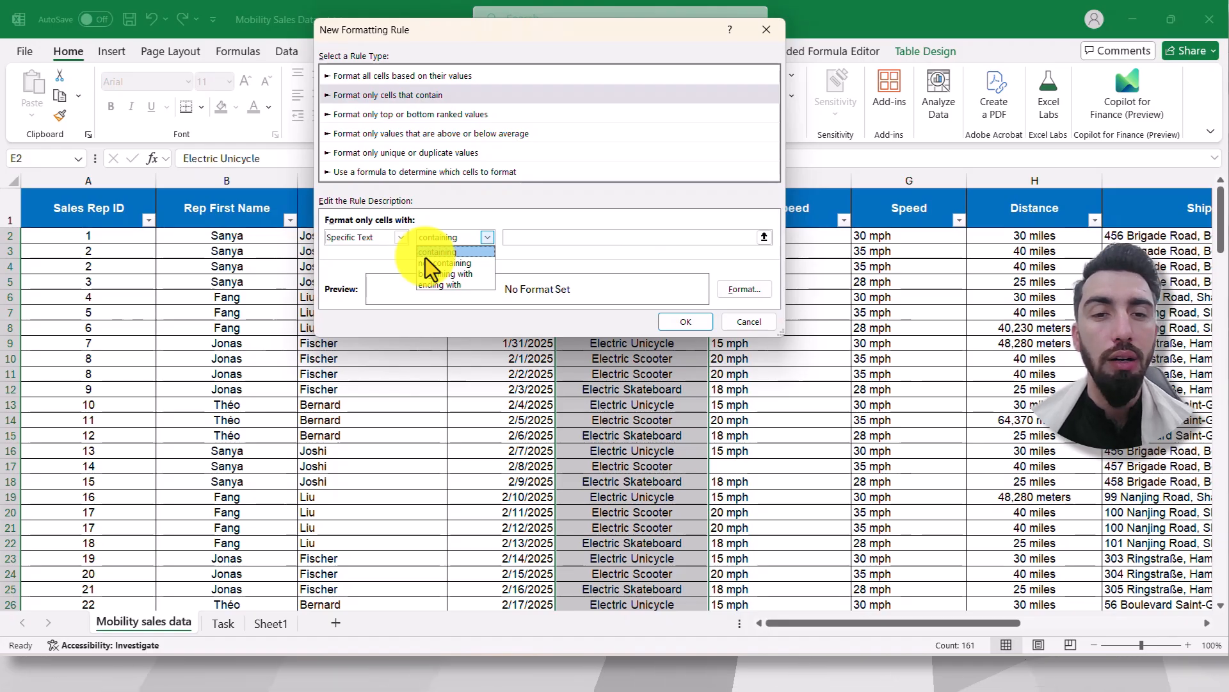
left_click(449, 252)
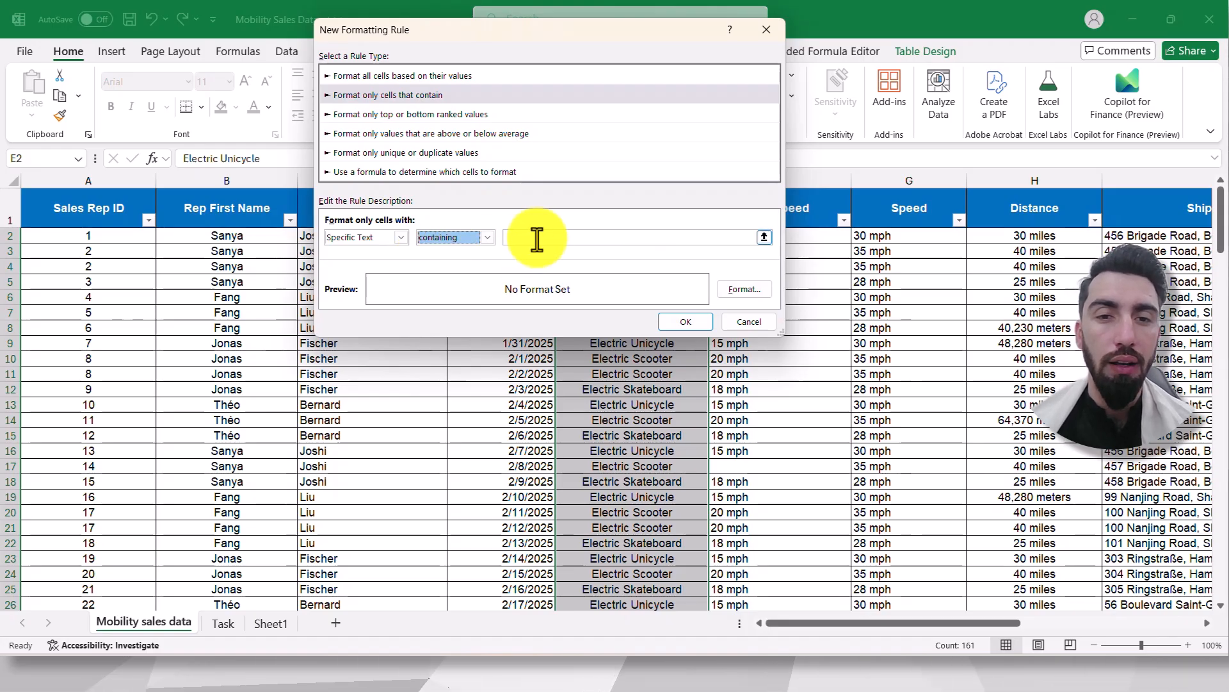
left_click(538, 238)
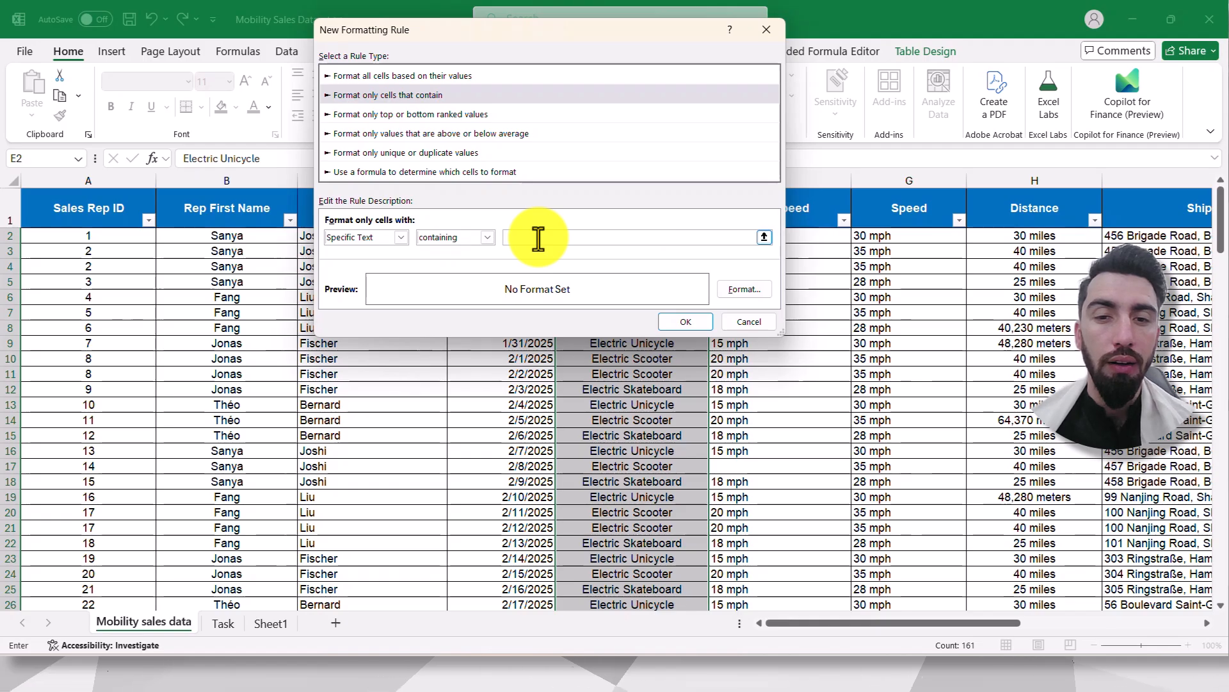
left_click(484, 238)
left_click(450, 260)
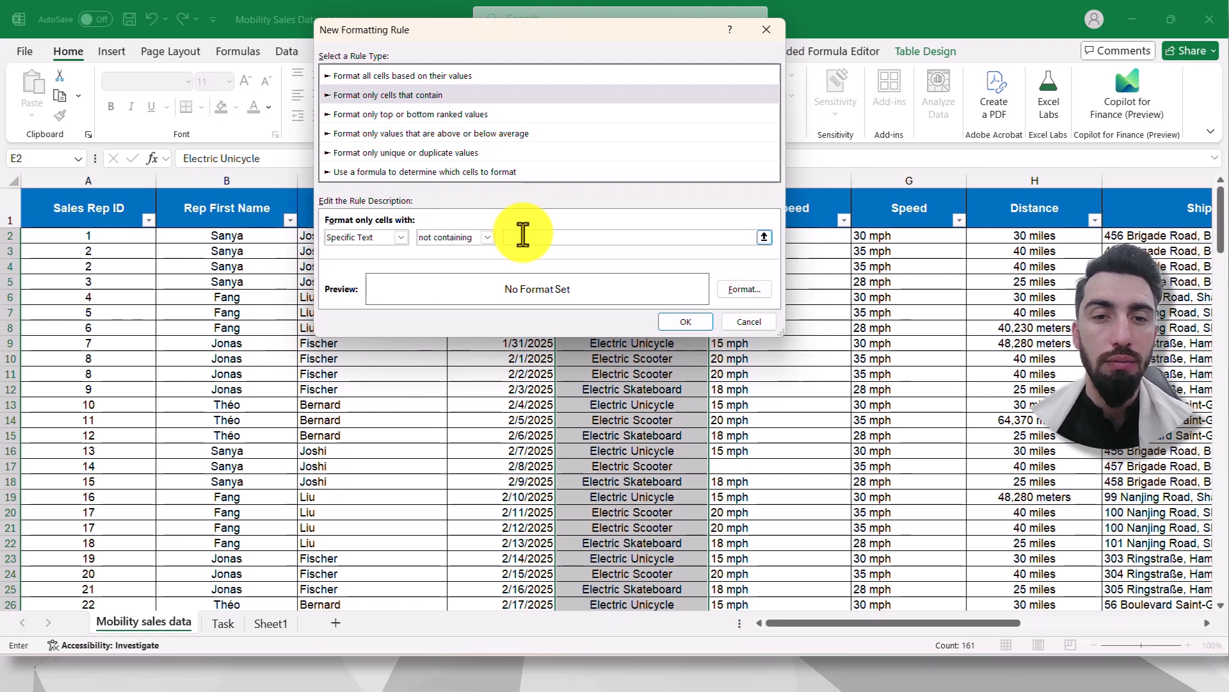
Set the rule's condition to specific text beginning with "el".
left_click(488, 237)
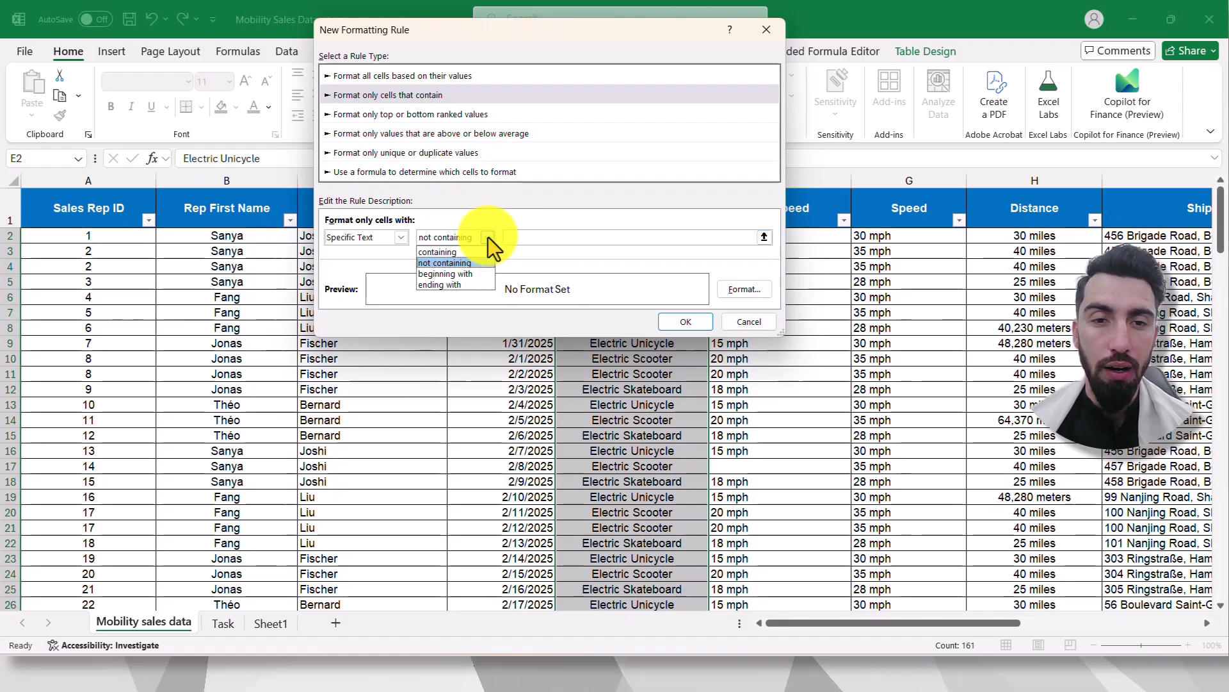
left_click(439, 274)
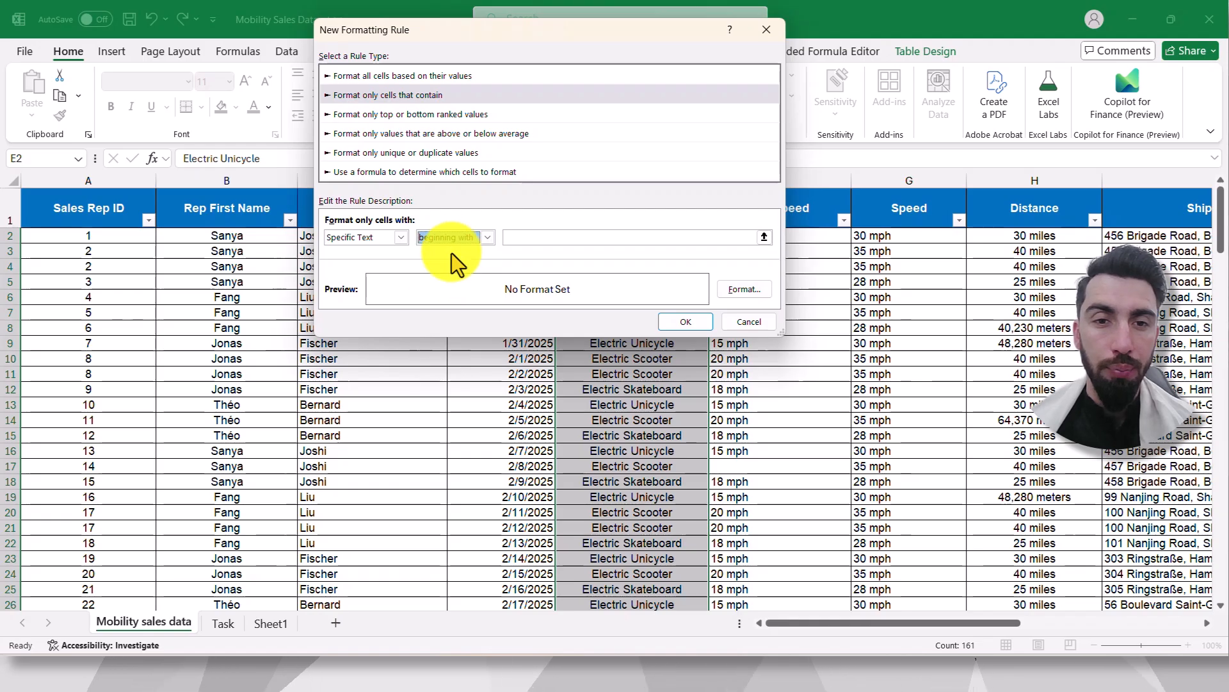
left_click(514, 236)
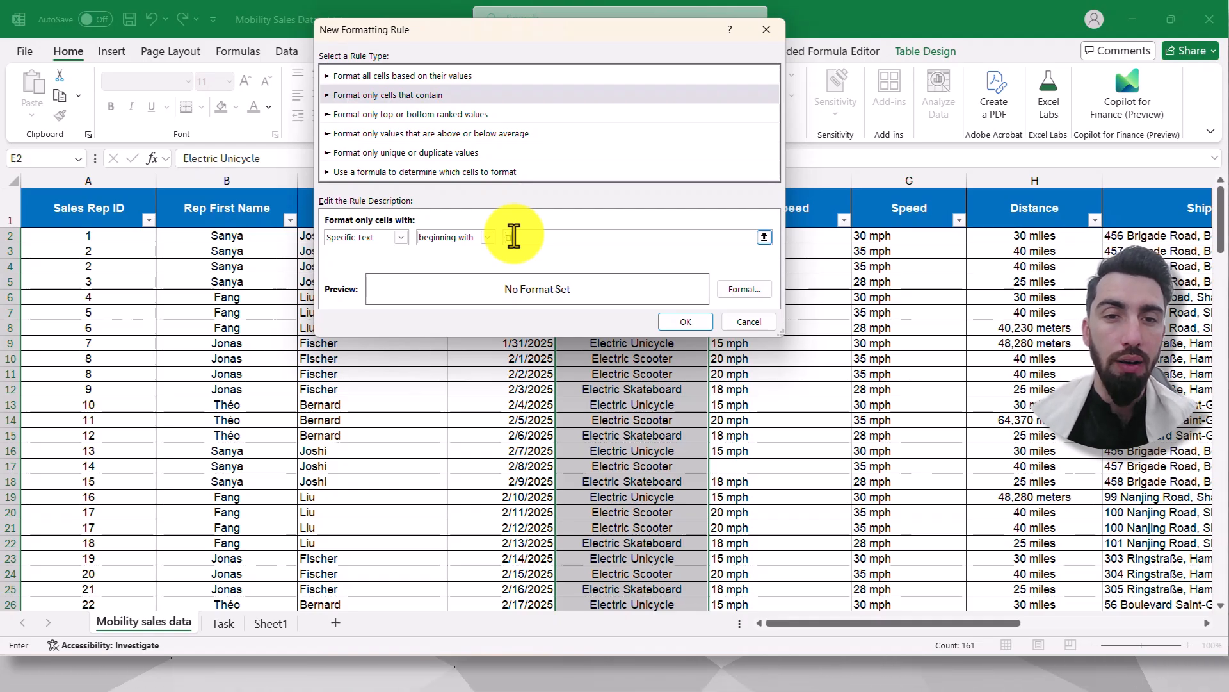
type("El")
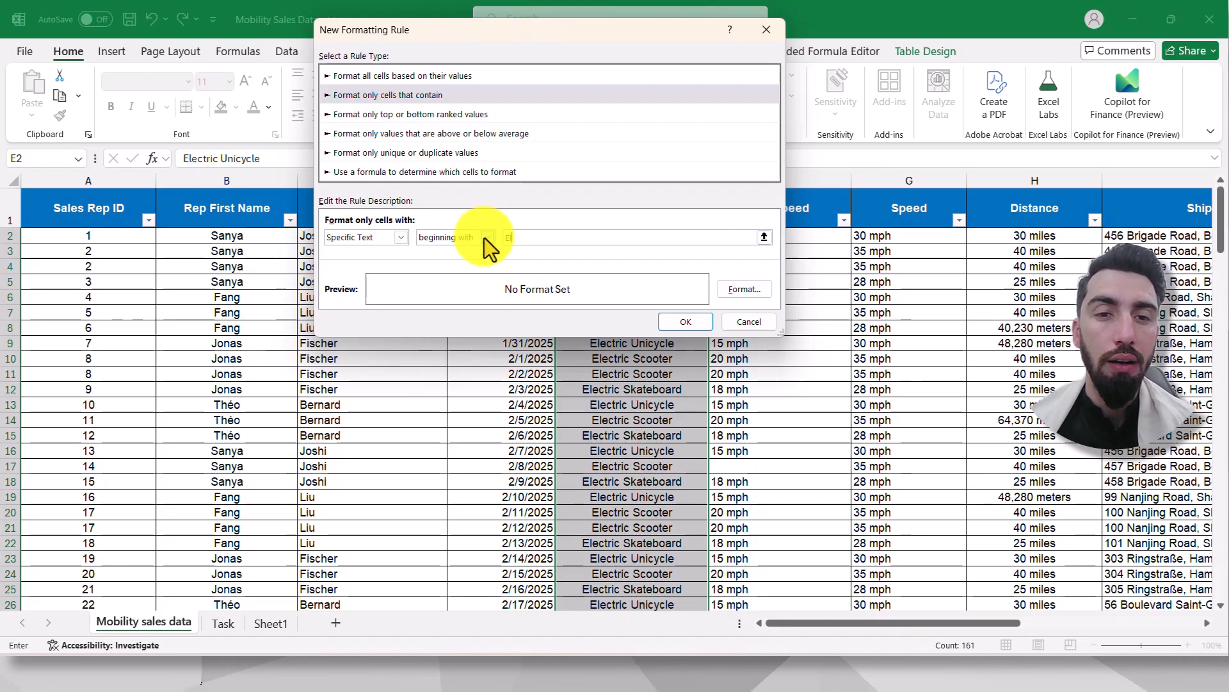
left_click(484, 238)
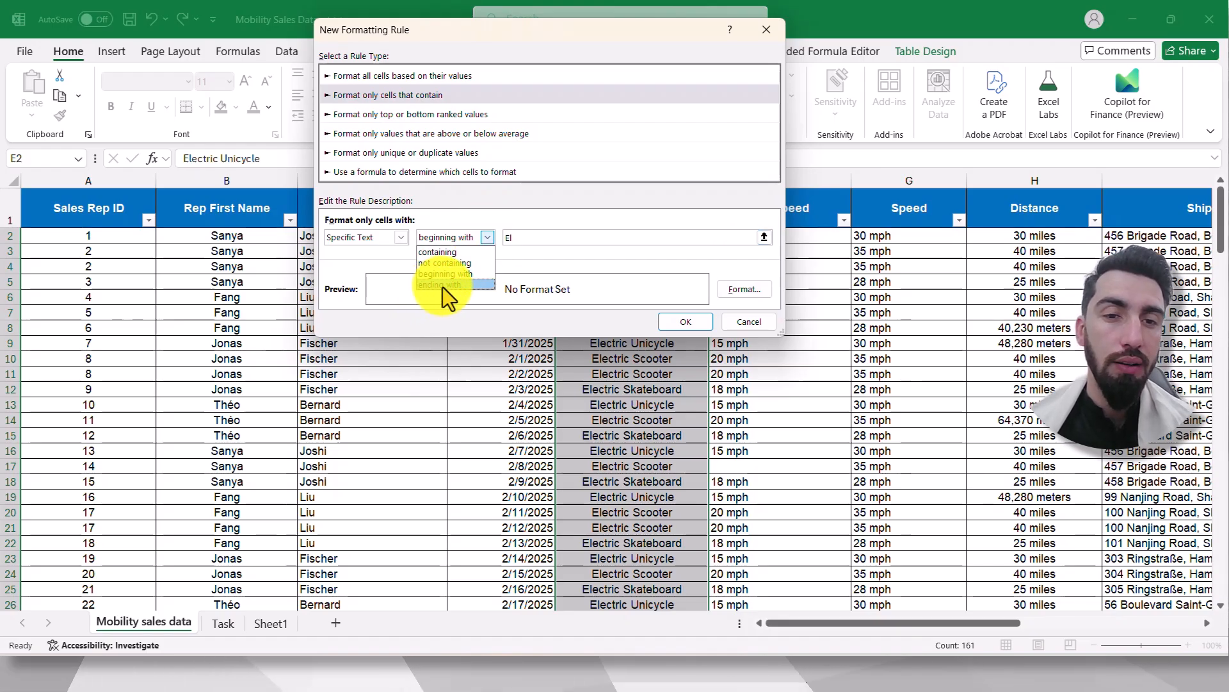
left_click(494, 235)
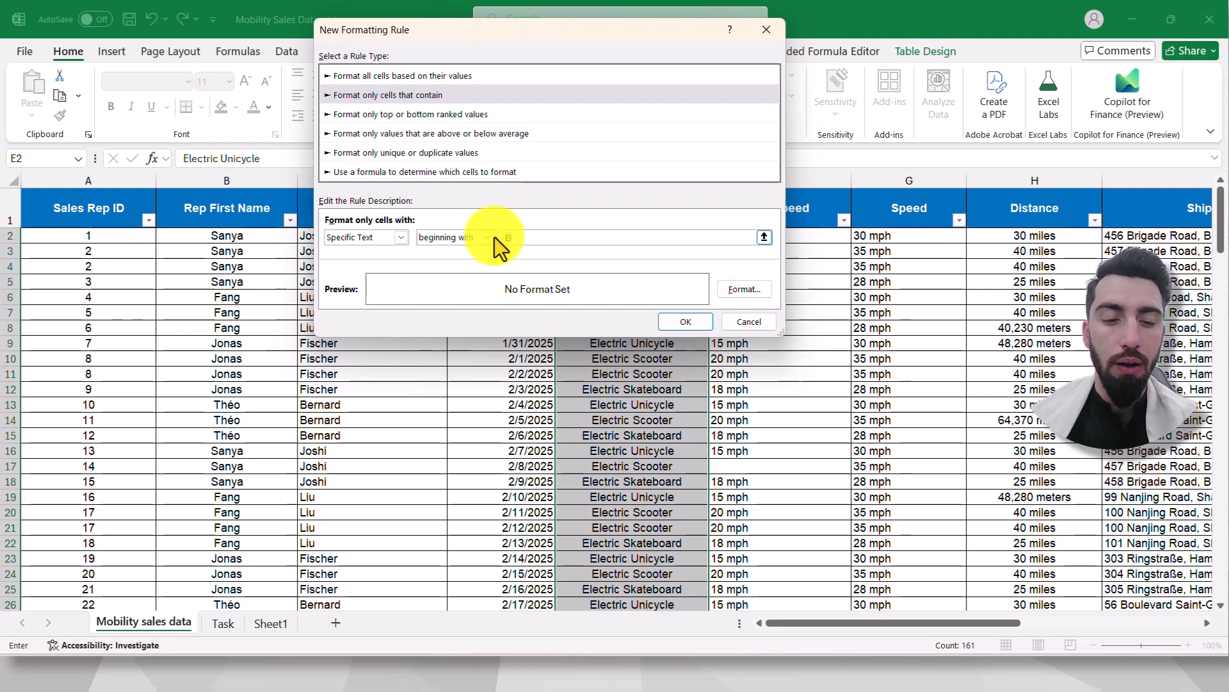
key("Tab")
type("el")
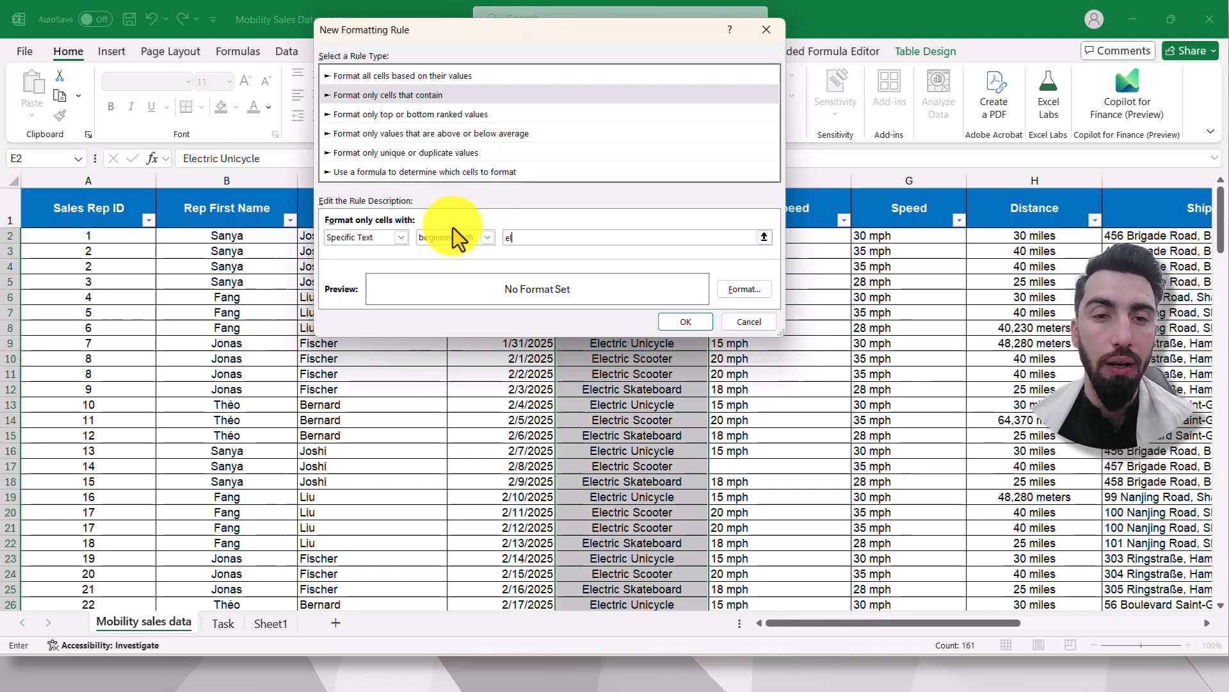
left_click(485, 239)
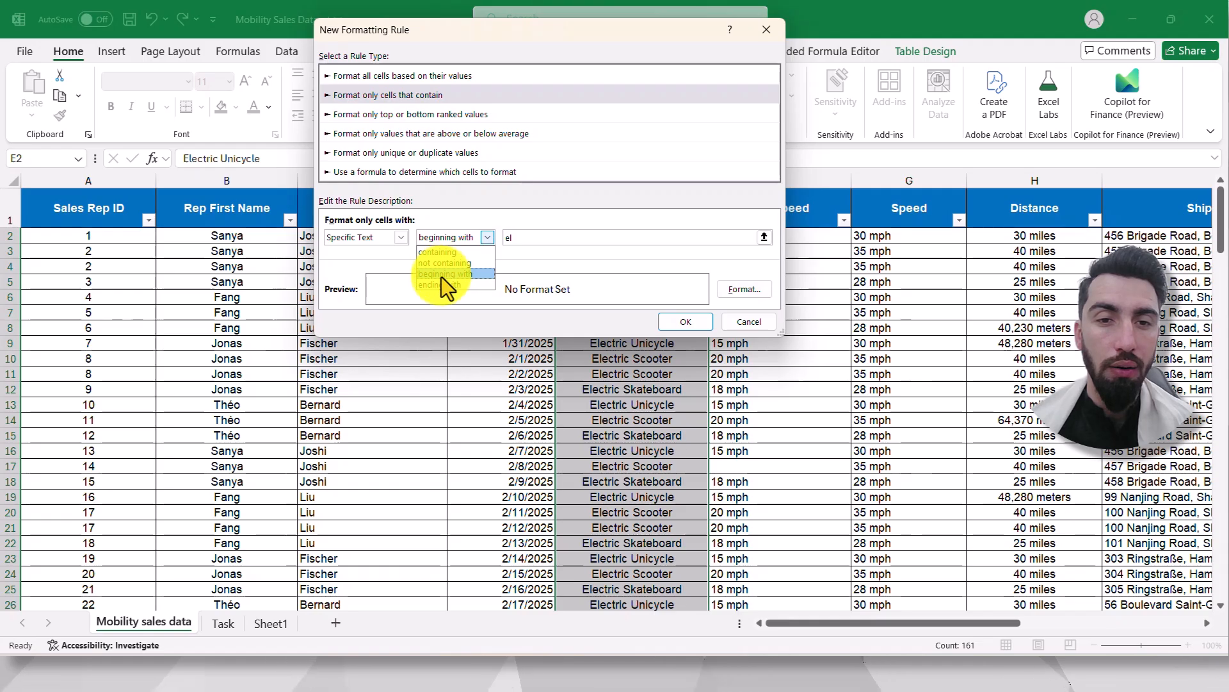
left_click(479, 239)
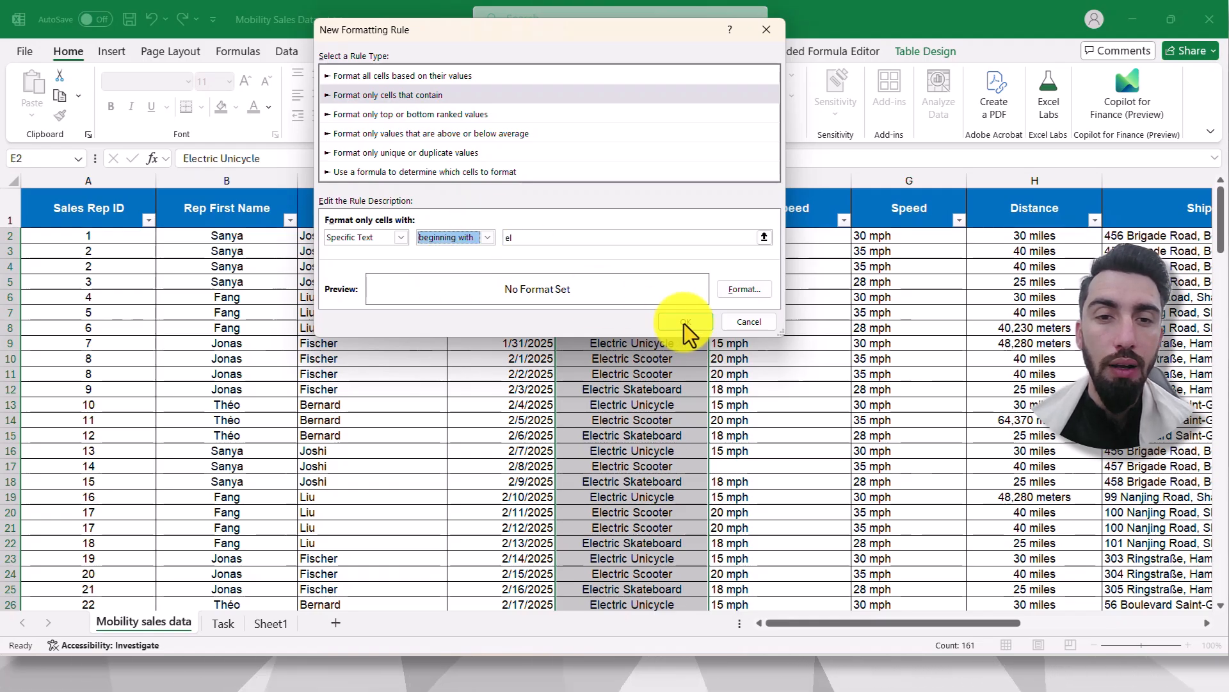
Choose a light purple-pink fill for matching cells and apply the rule to the Product Type column.
left_click(728, 288)
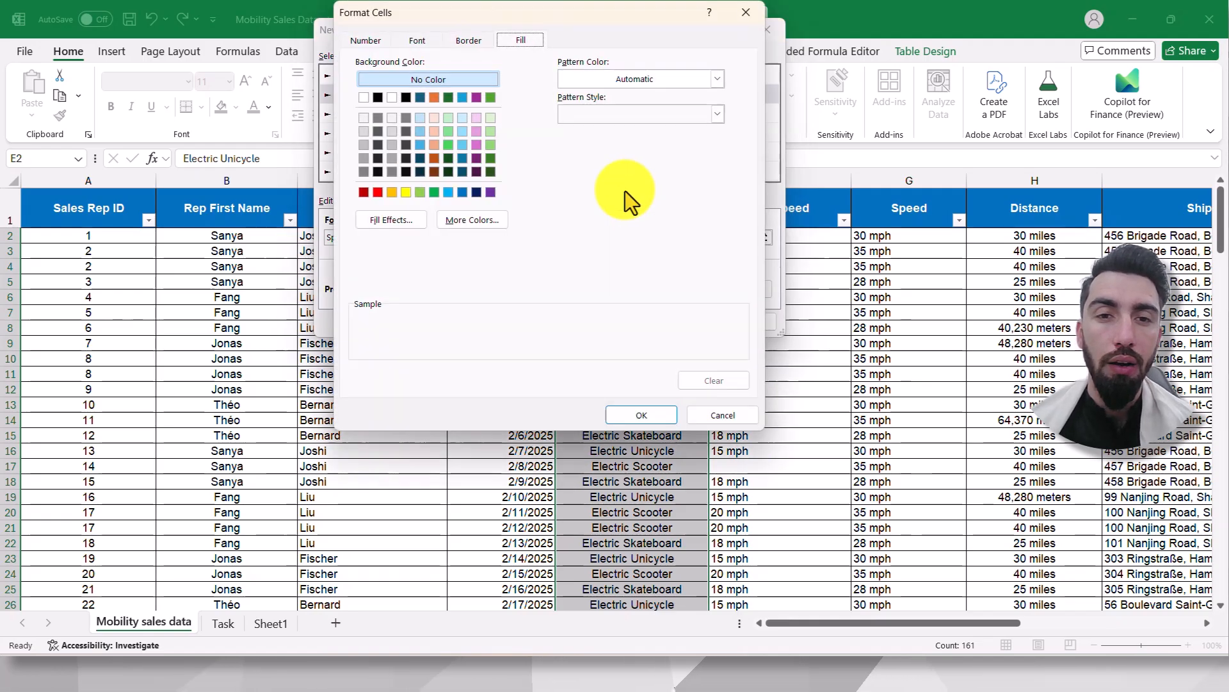
left_click(476, 133)
left_click(641, 415)
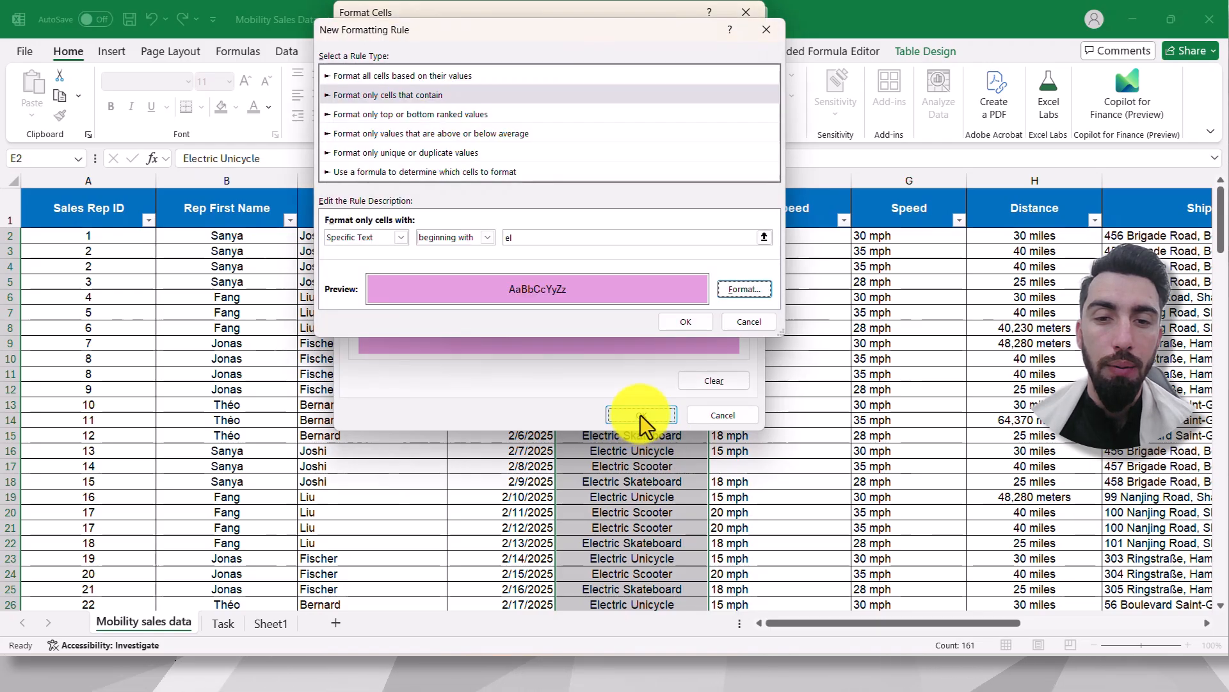
left_click(700, 322)
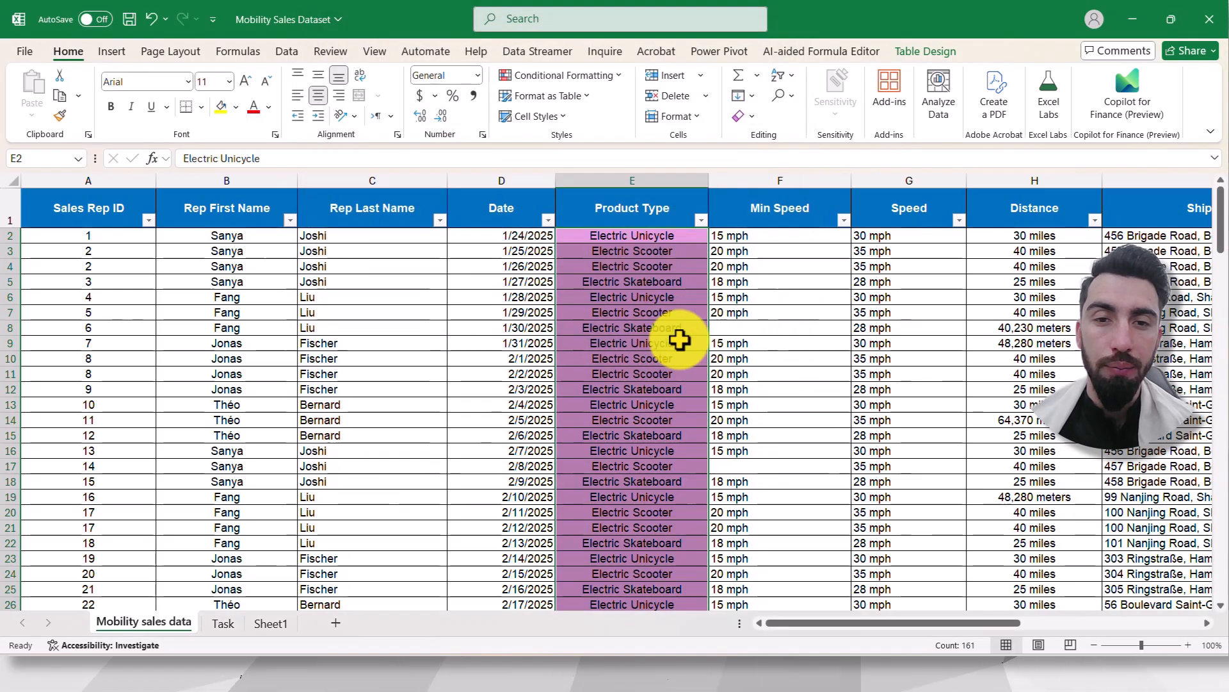
Check the highlighted Product Type cells down the table and undo the conditional formatting rule.
left_click(678, 339)
scroll(642, 282, "down", 20)
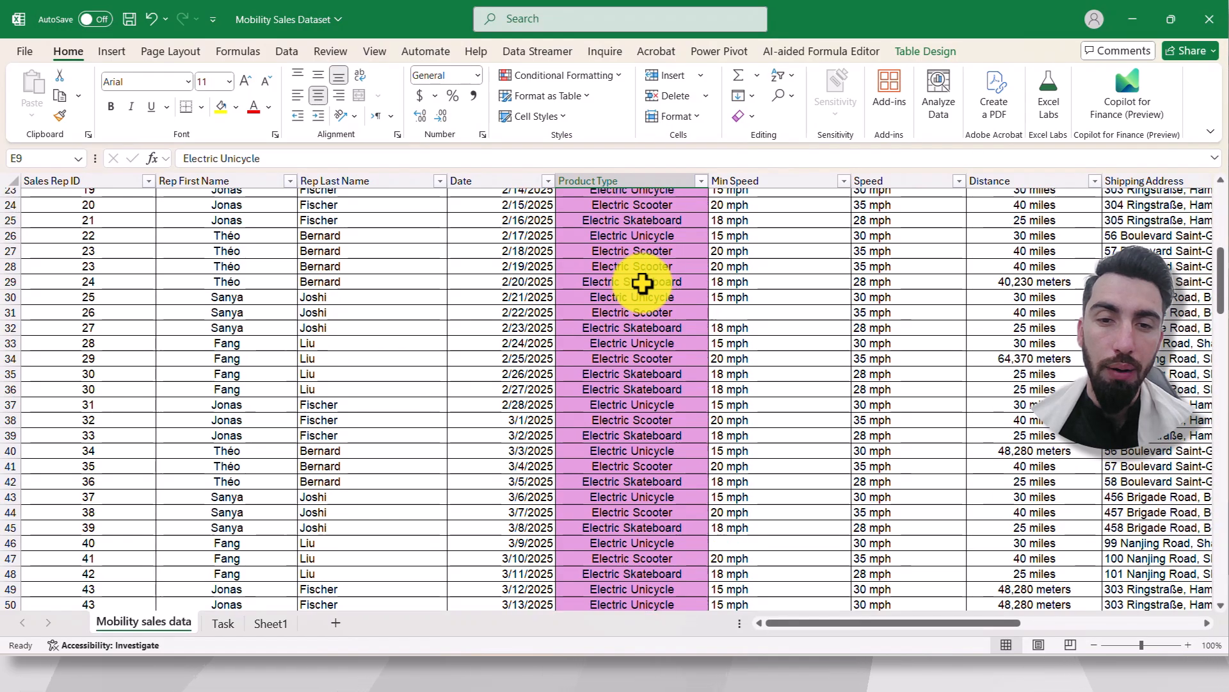
scroll(643, 291, "down", 7)
scroll(644, 291, "up", 20)
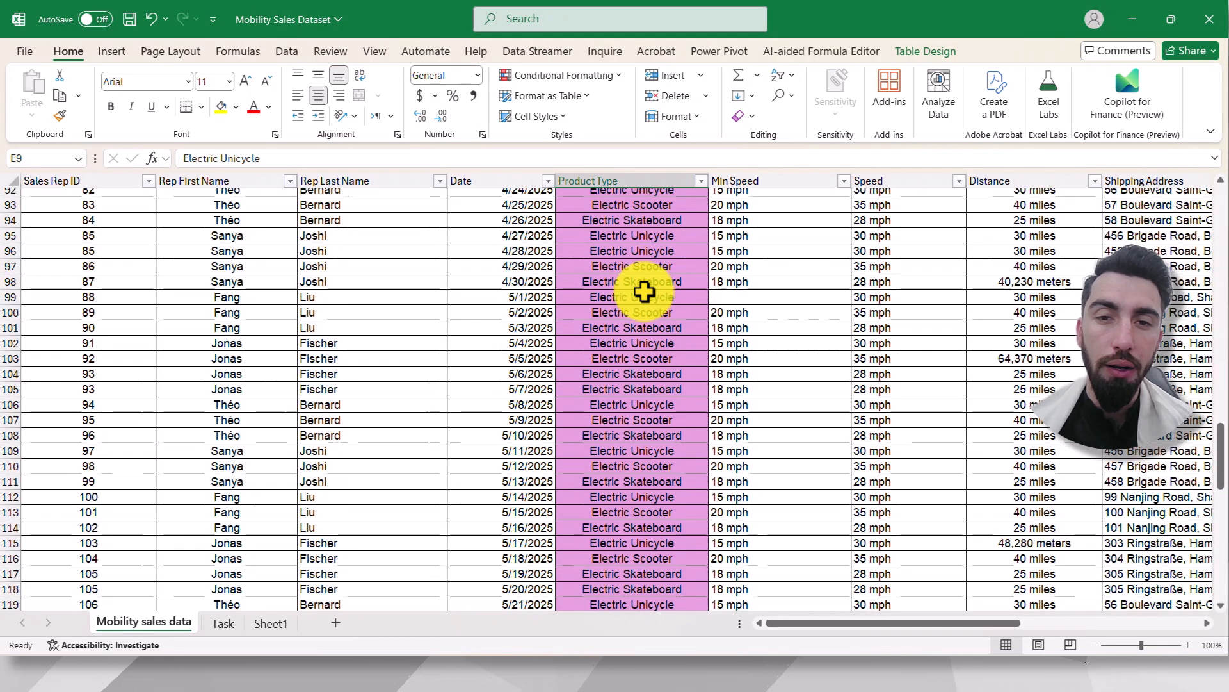
scroll(643, 291, "up", 9)
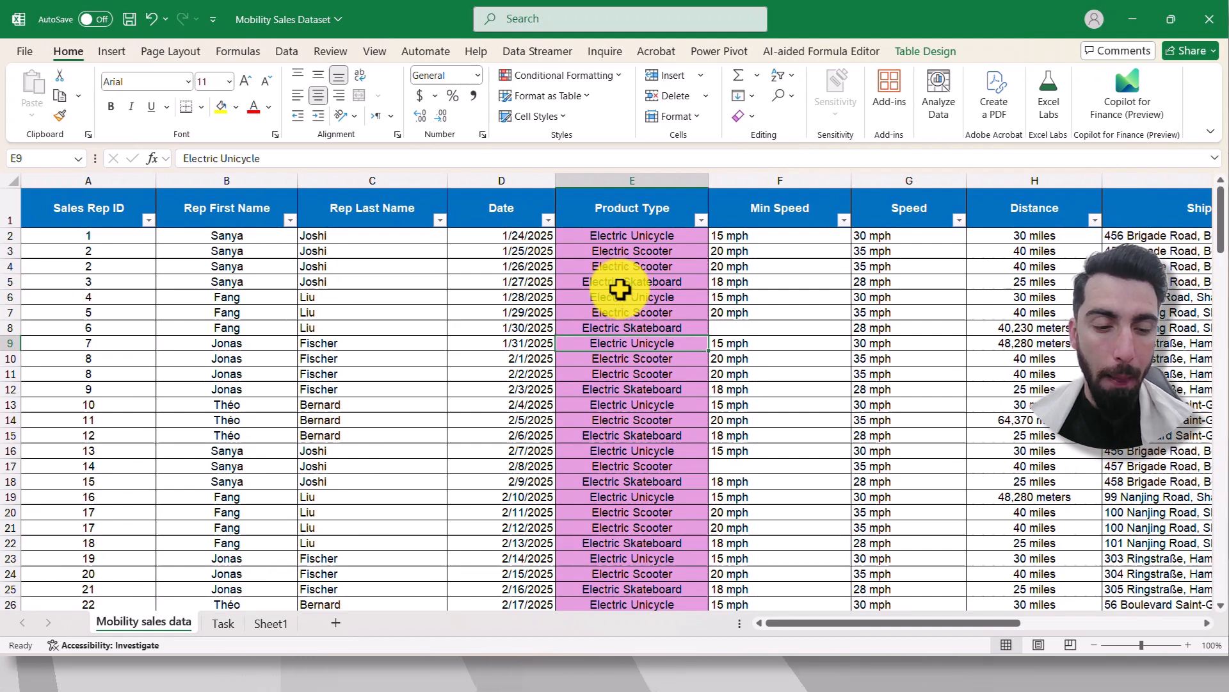
key("ctrl+z")
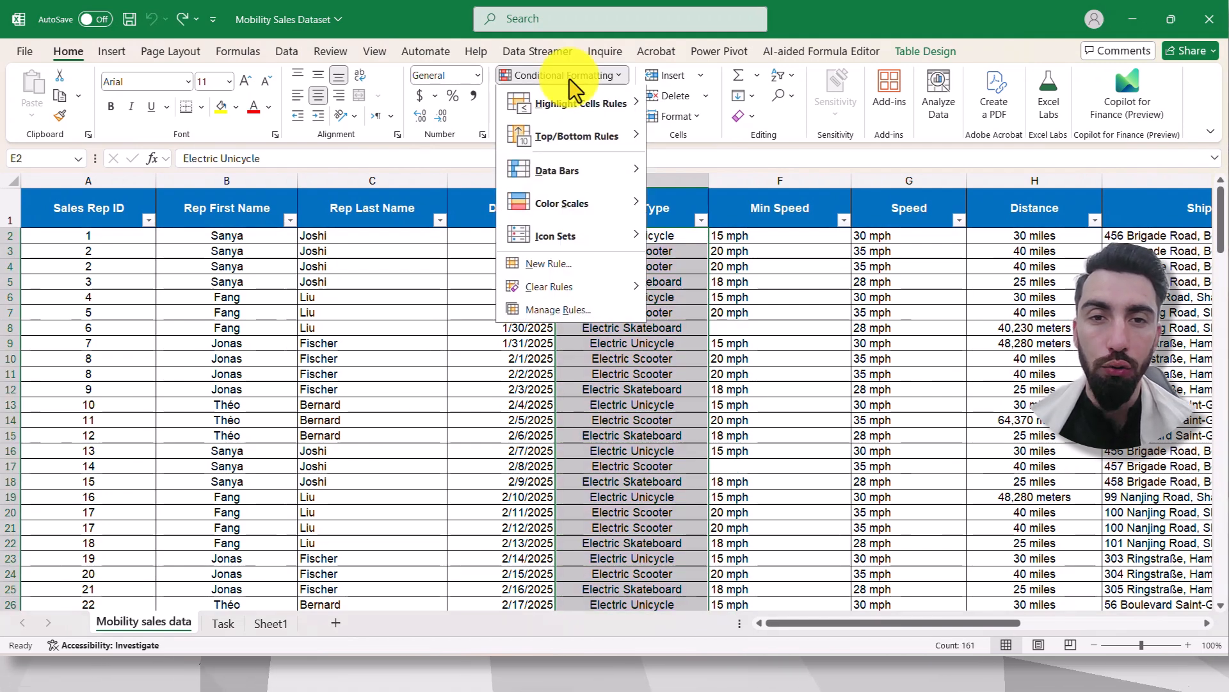
Start another new rule on the Product Type column that formats only cells that contain Specific Text.
left_click(570, 78)
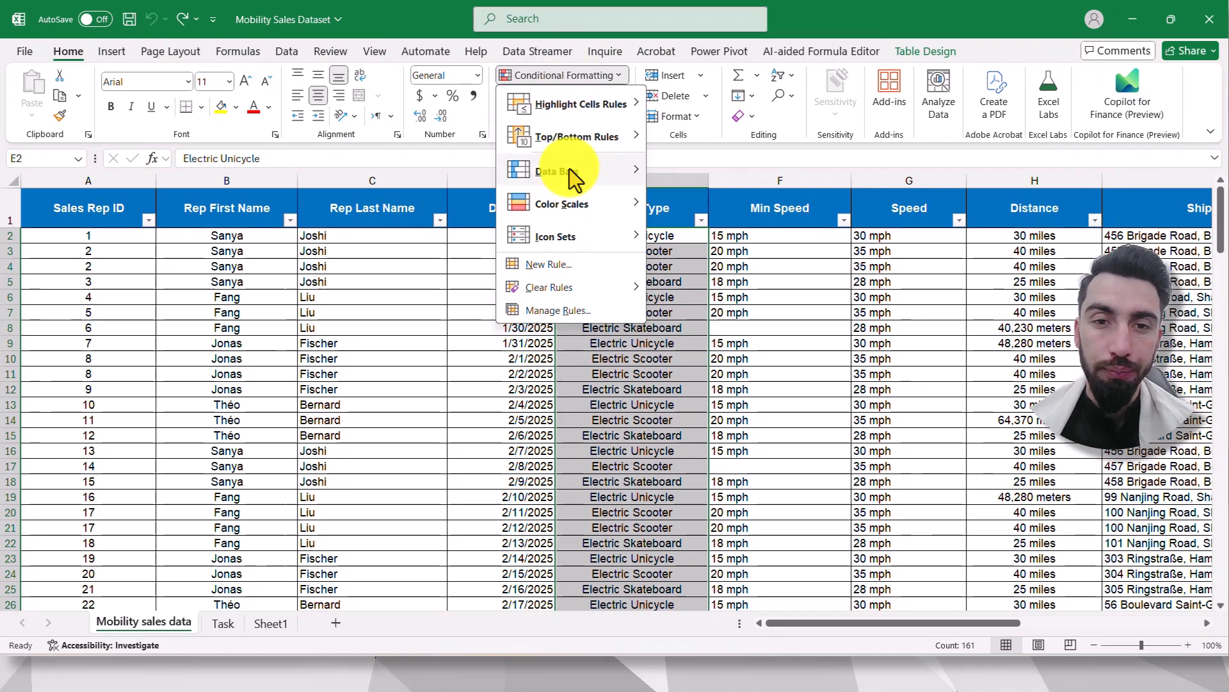
left_click(572, 269)
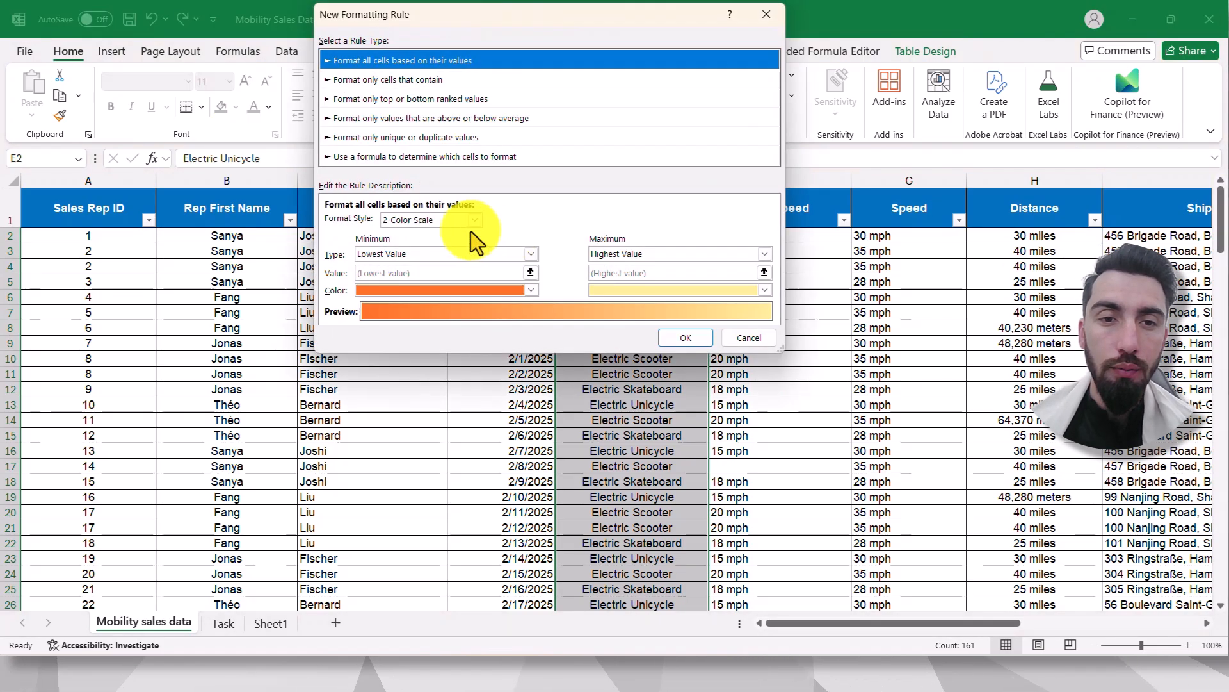
left_click(366, 78)
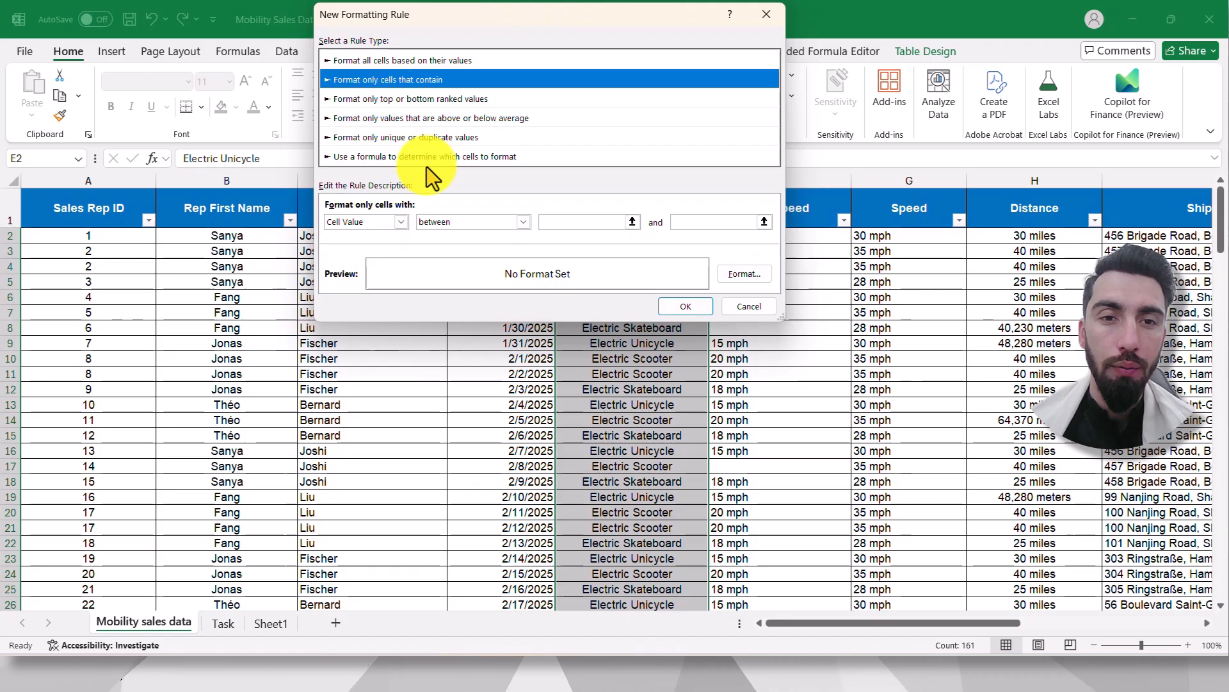
left_click(399, 221)
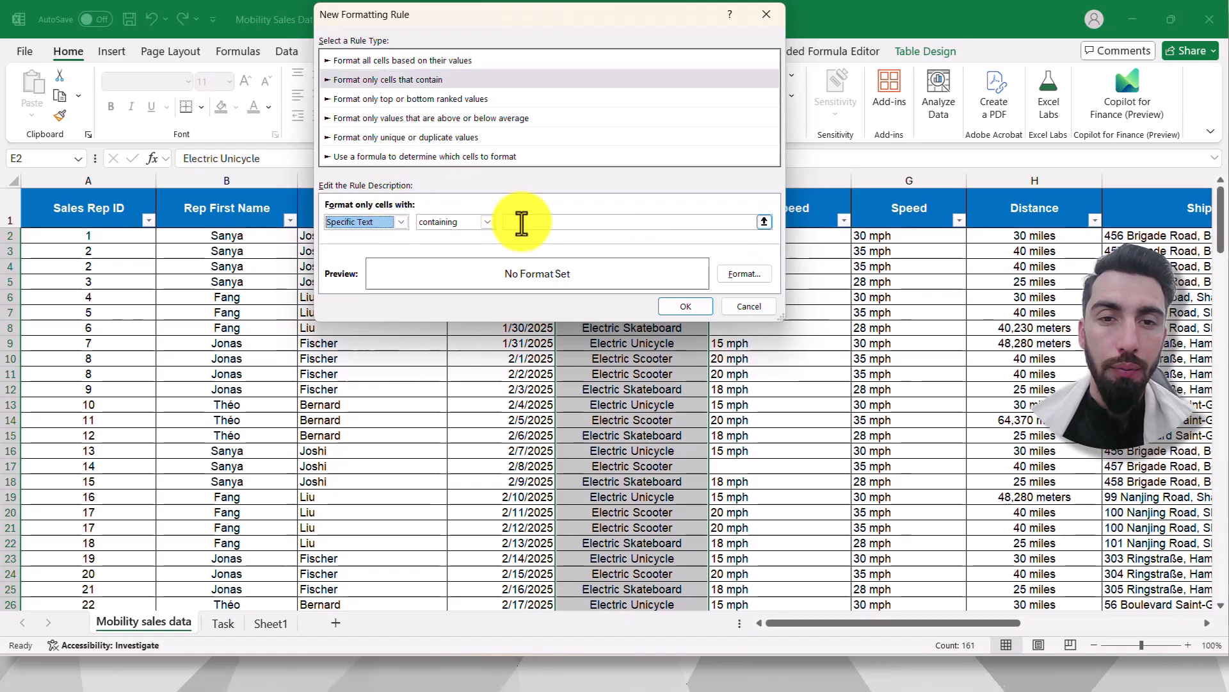
Set the rule's condition to specific text ending with "ard".
left_click(486, 223)
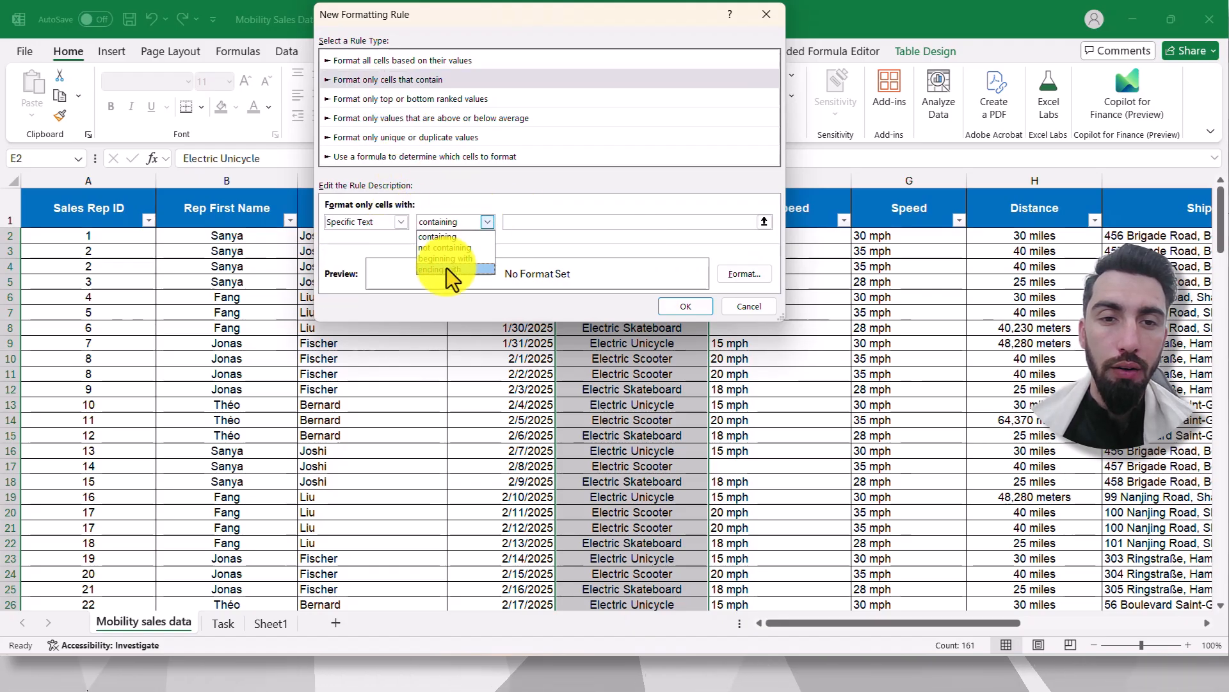
left_click(447, 268)
left_click(537, 222)
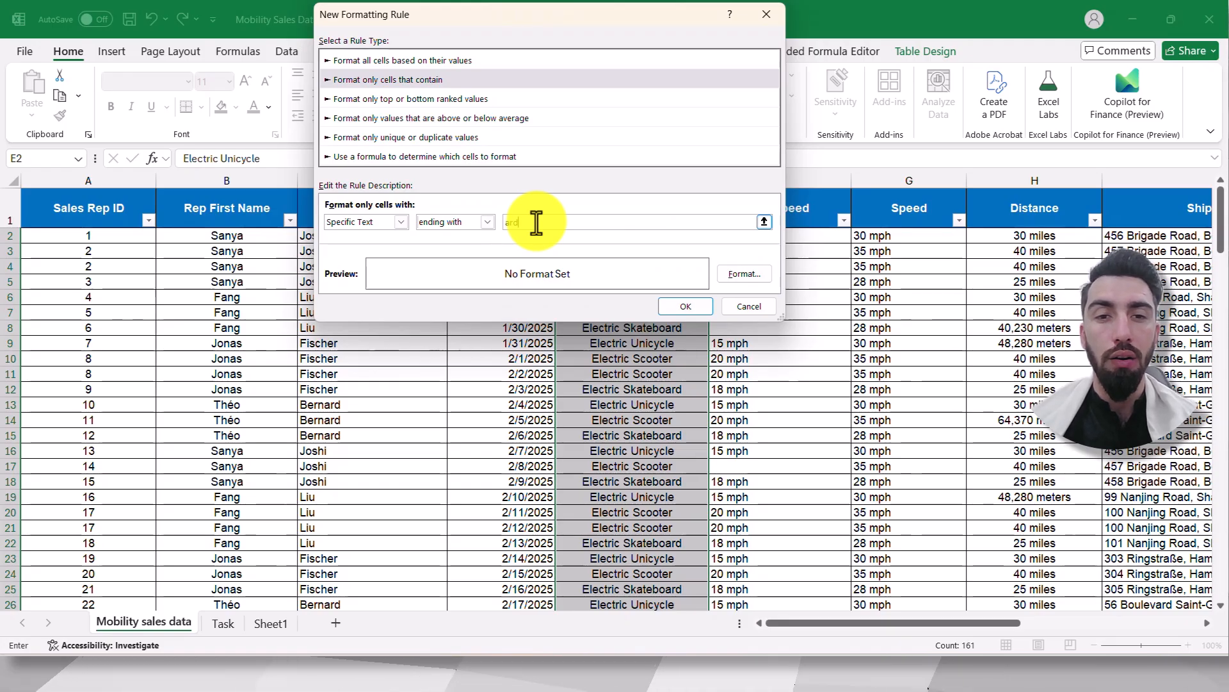
type("ard")
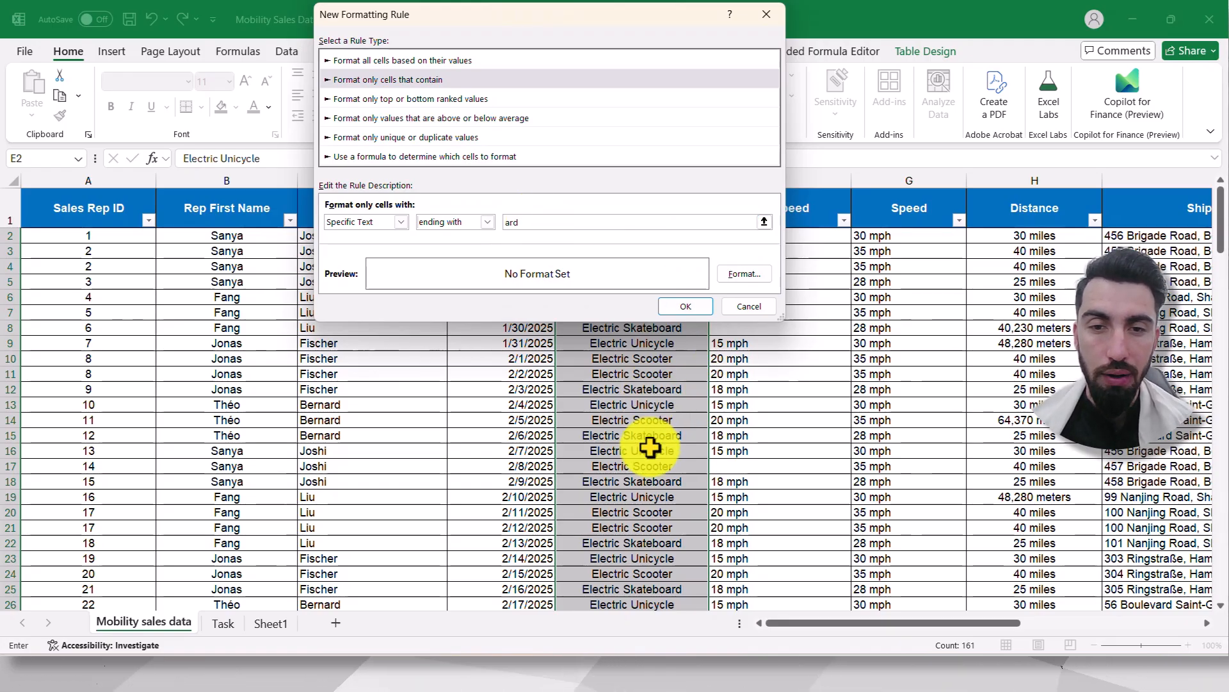
Choose a green fill for the cells ending with "ard" and apply the rule to the Product Type column.
left_click(749, 274)
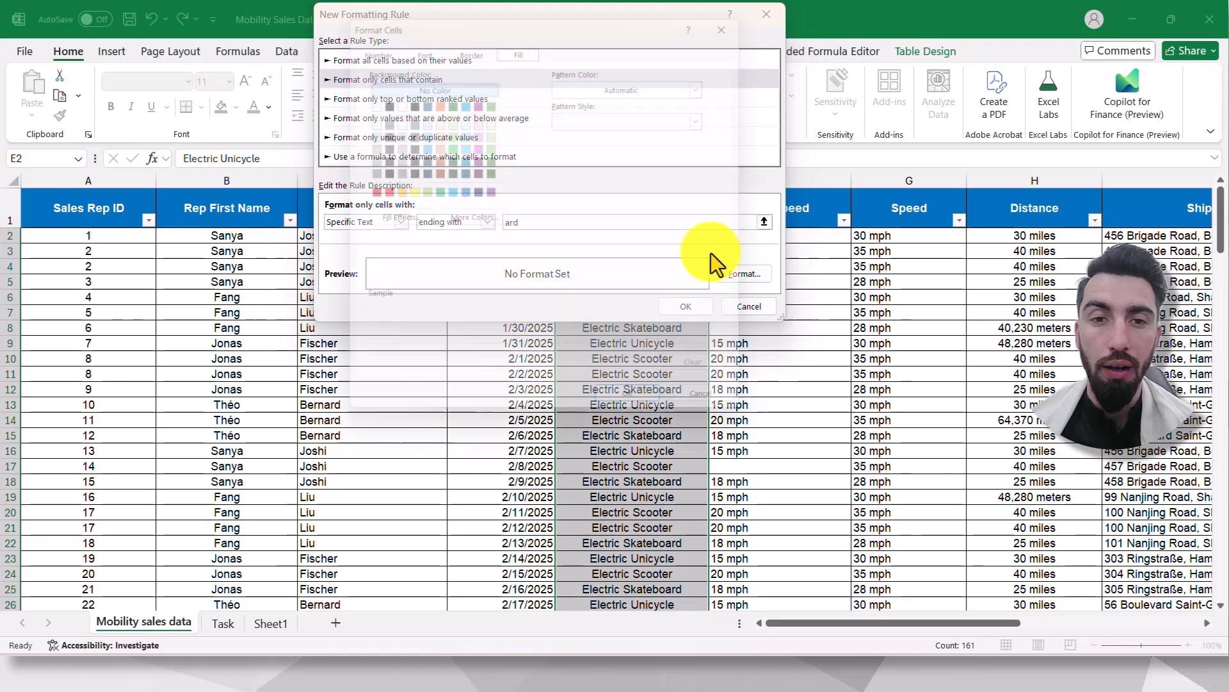
left_click(447, 146)
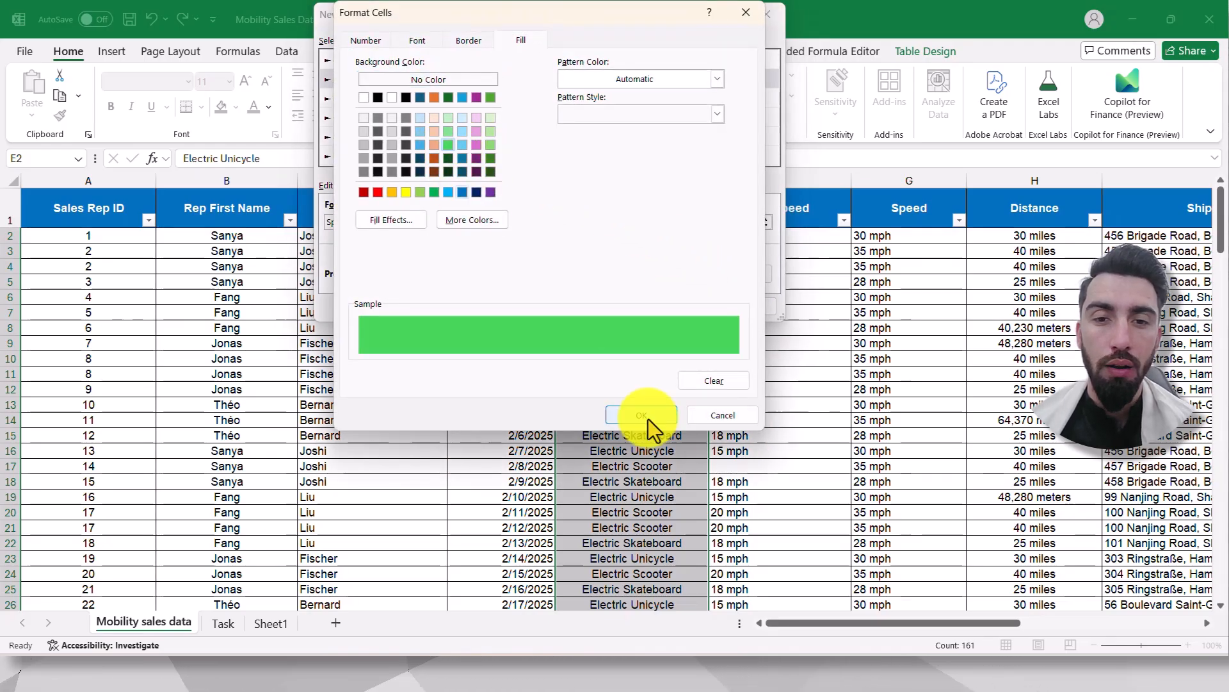
left_click(656, 421)
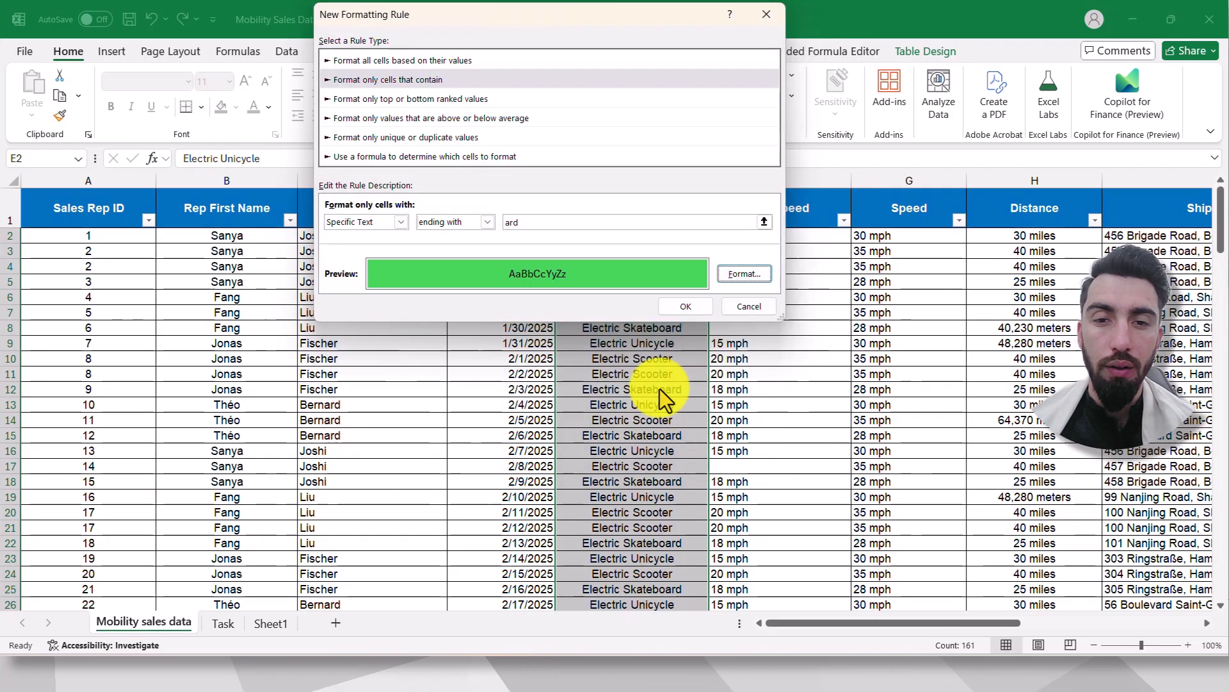
left_click(696, 307)
left_click(708, 311)
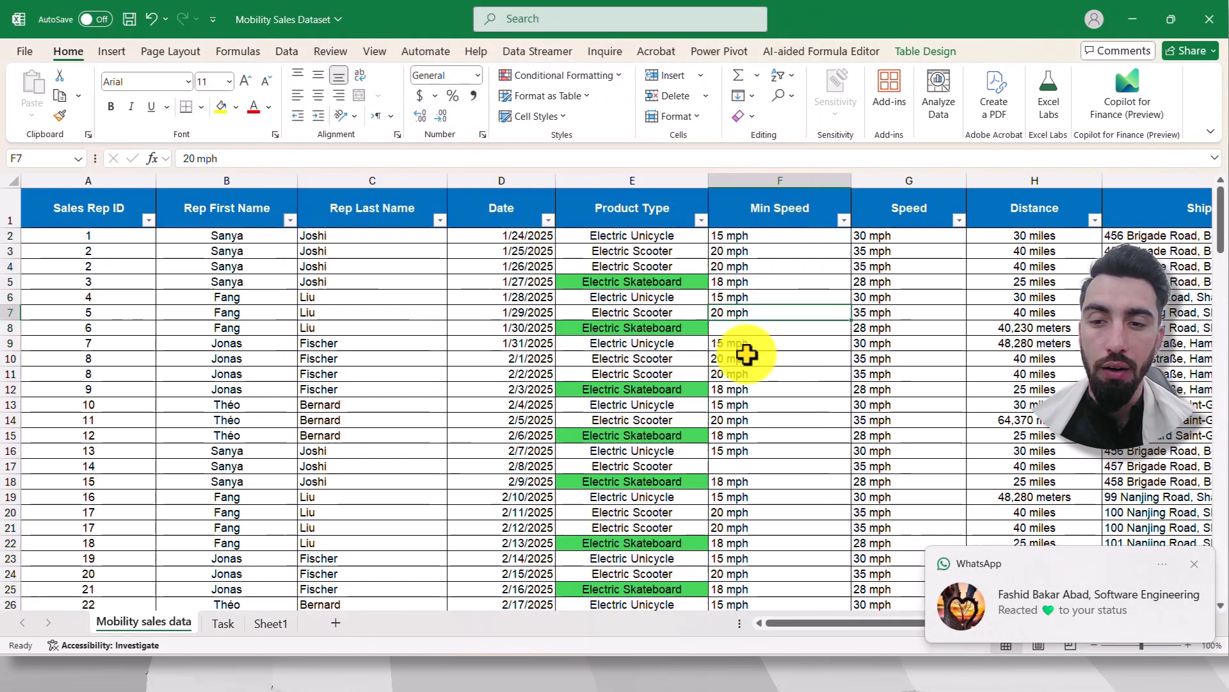
Dismiss the chat notification and undo the "ard" rule on the Product Type column.
left_click(1193, 563)
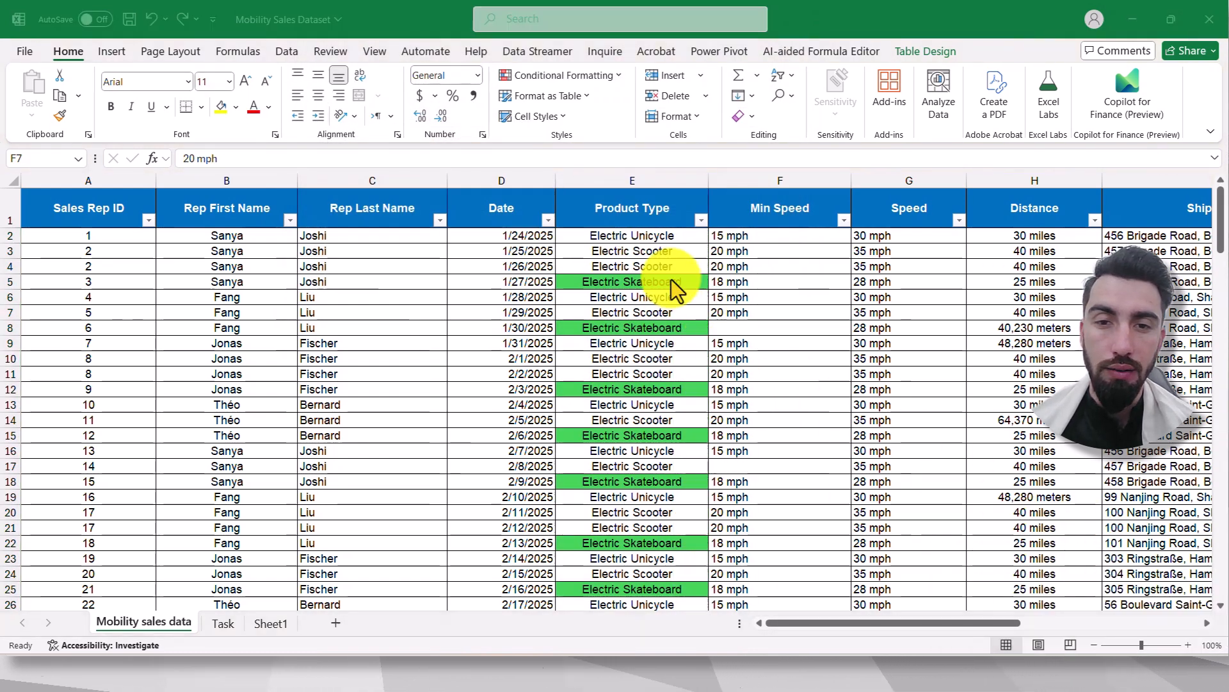
left_click(619, 329)
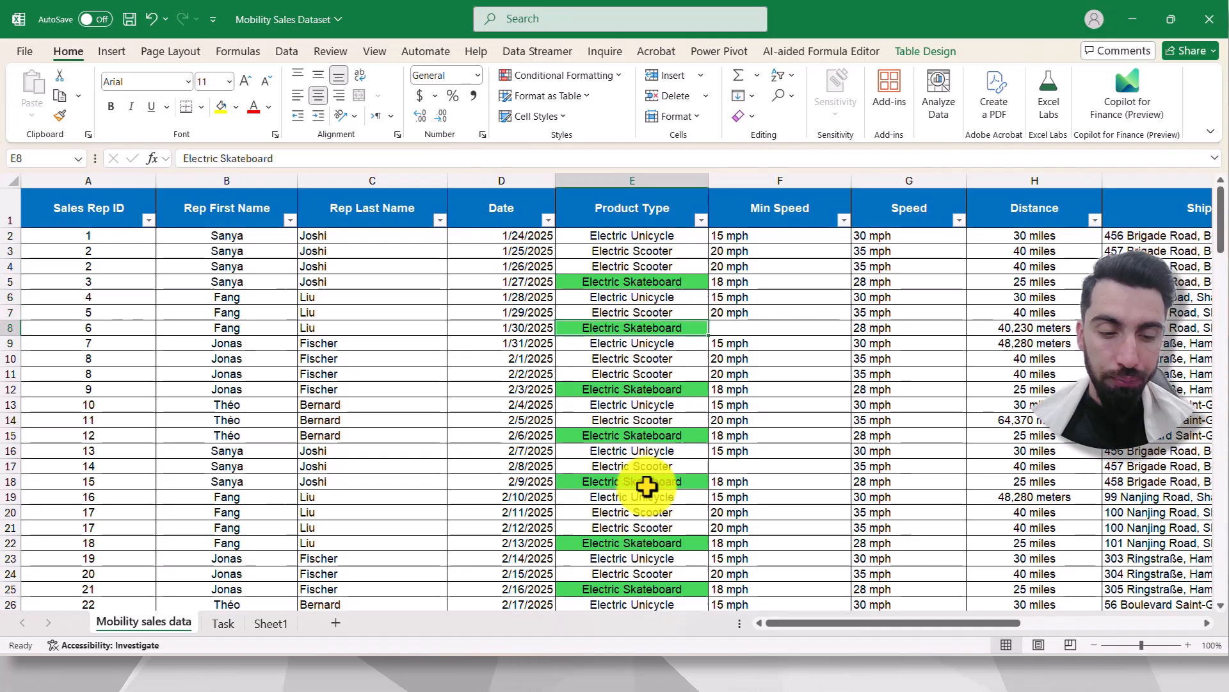
key("ctrl+z")
Start a new rule on the Product Type column that formats only cells with Specific Text containing "teb".
left_click(584, 75)
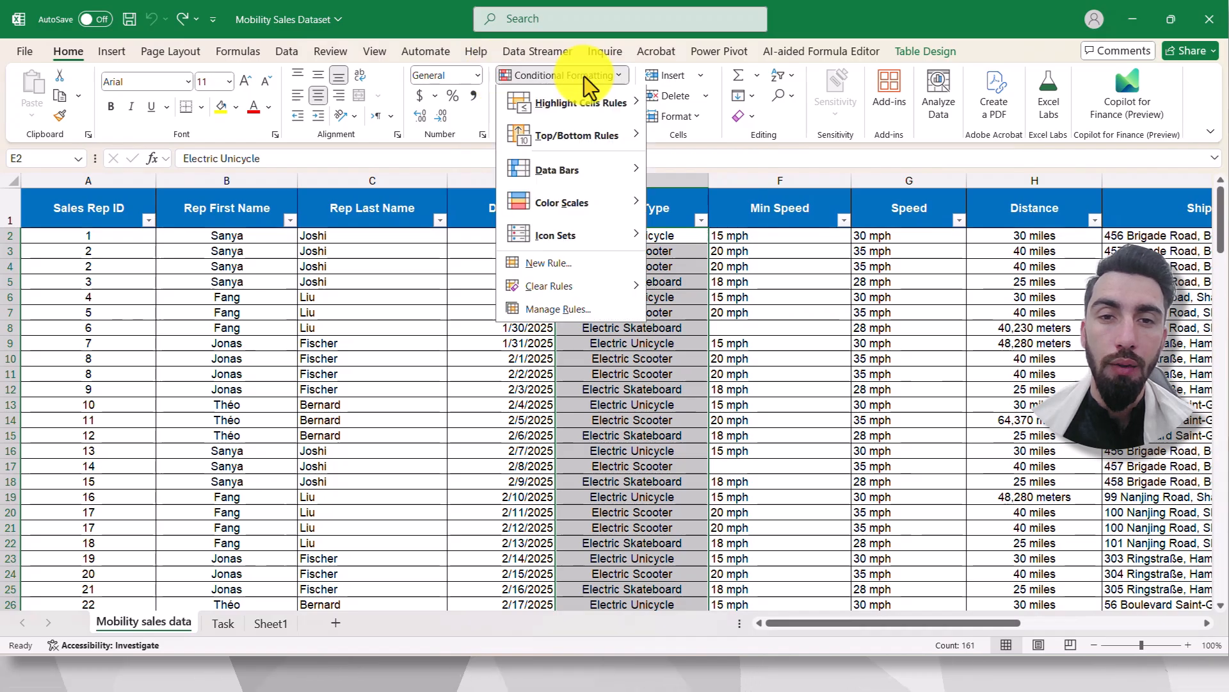
left_click(584, 271)
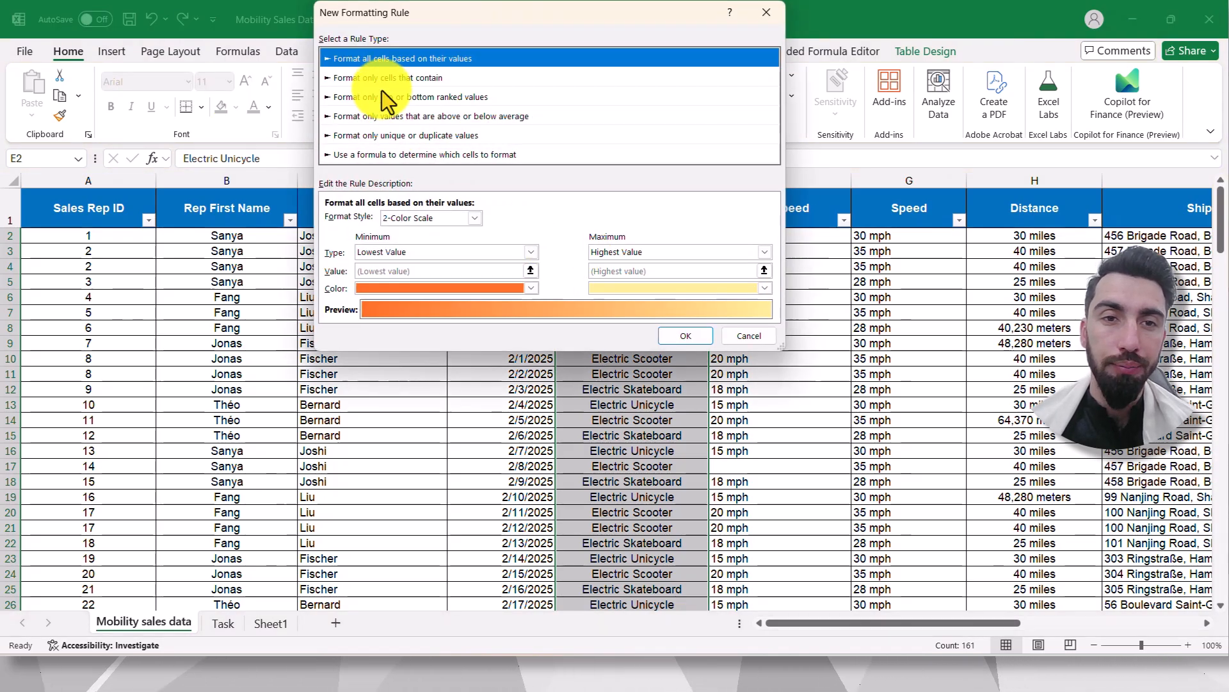
left_click(377, 82)
left_click(402, 221)
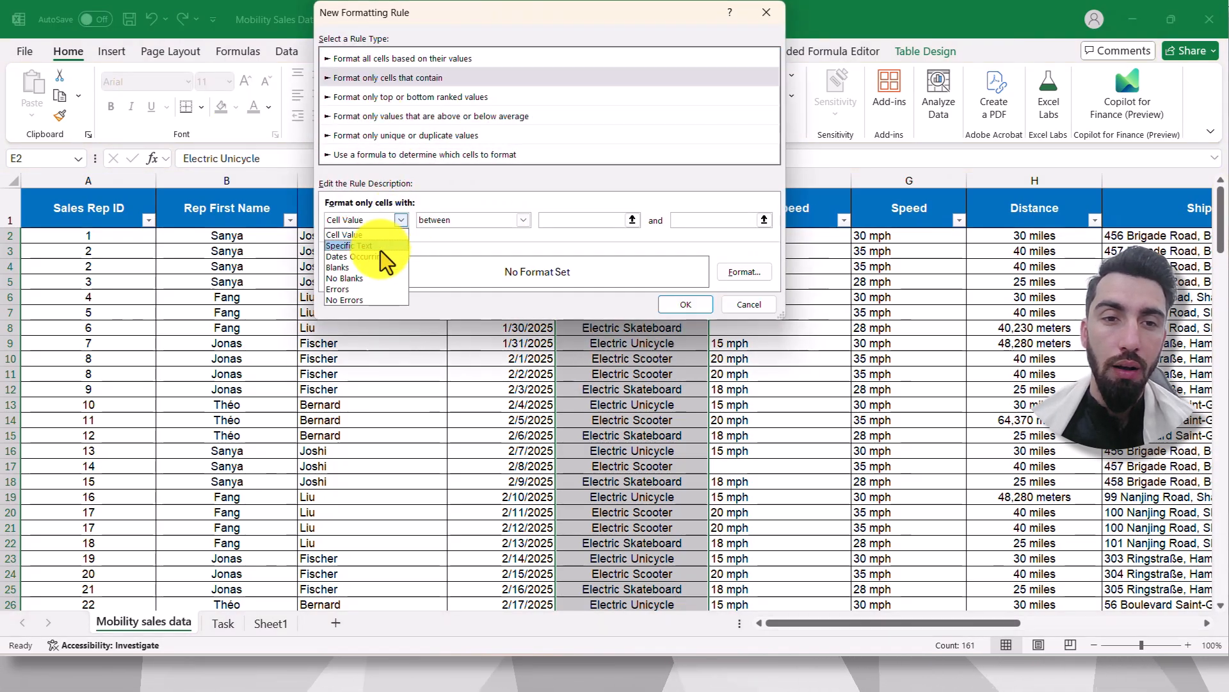
left_click(379, 248)
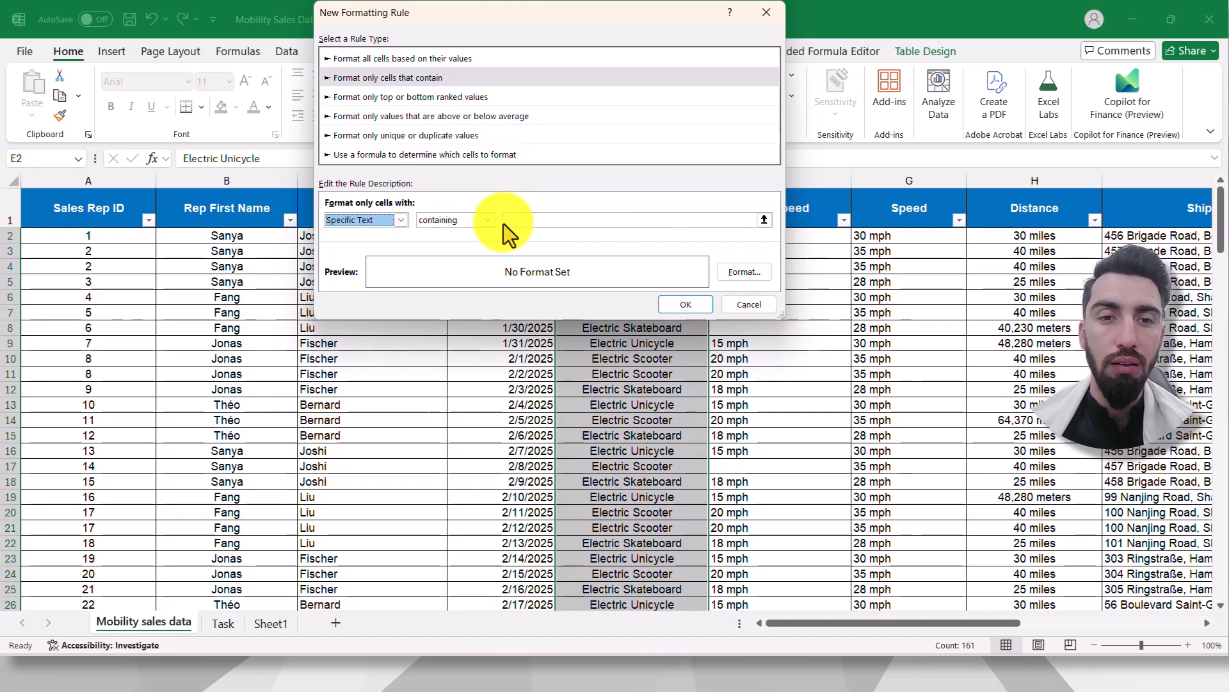
left_click(512, 221)
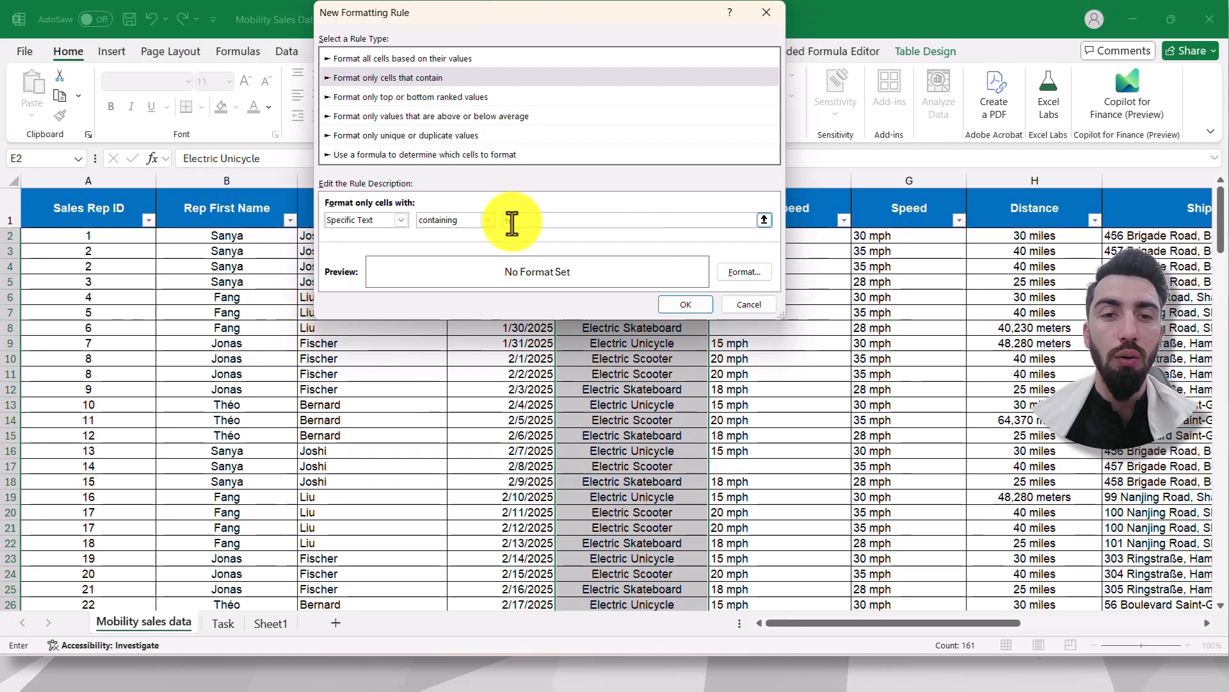
type("teb")
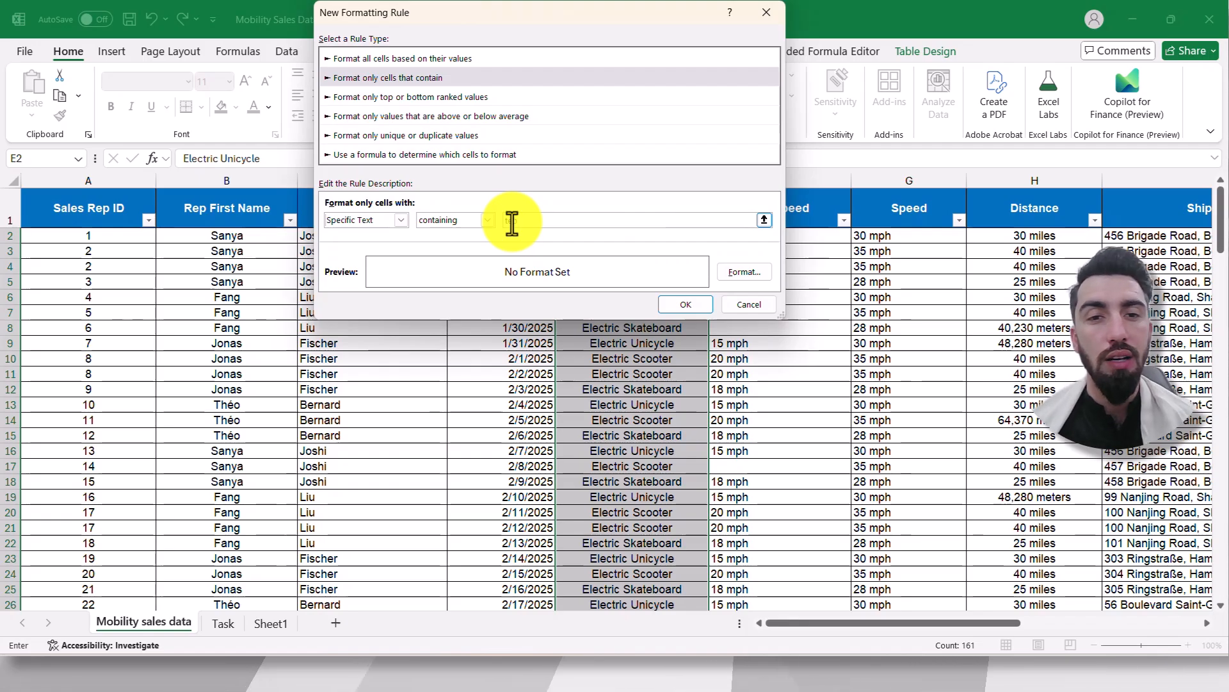
Apply the "teb" rule with a bright light-blue fill to the Product Type column, and undo it after checking the highlighted cells.
left_click(746, 274)
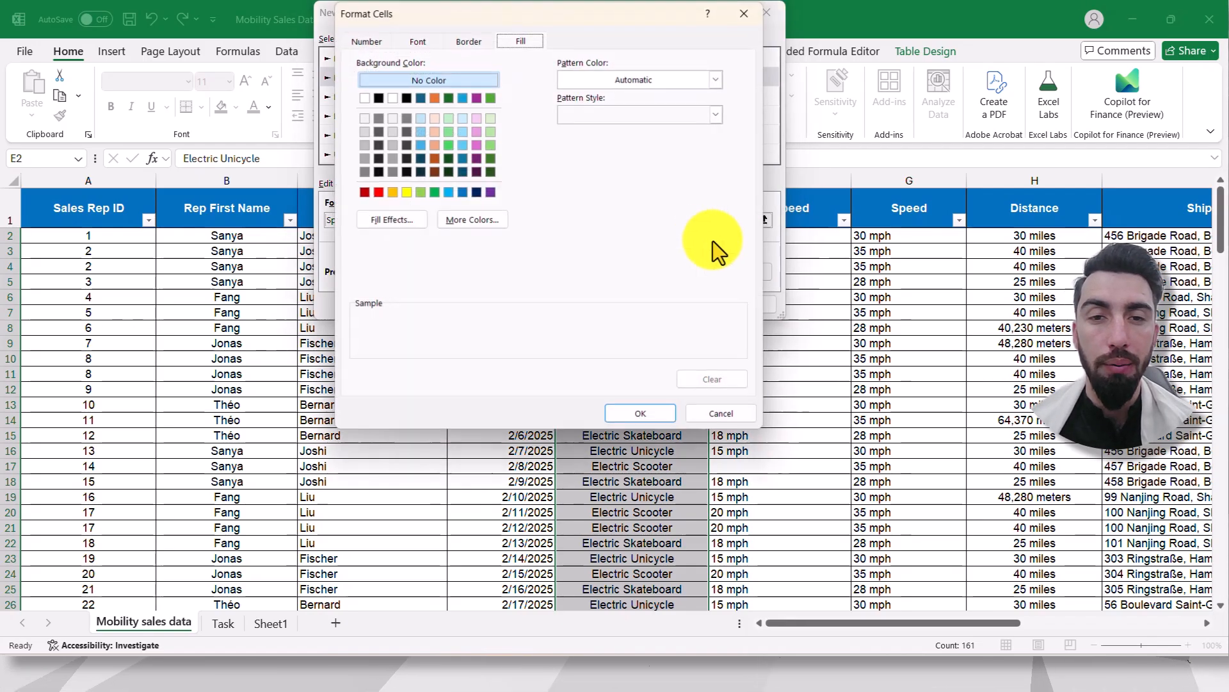
left_click(448, 192)
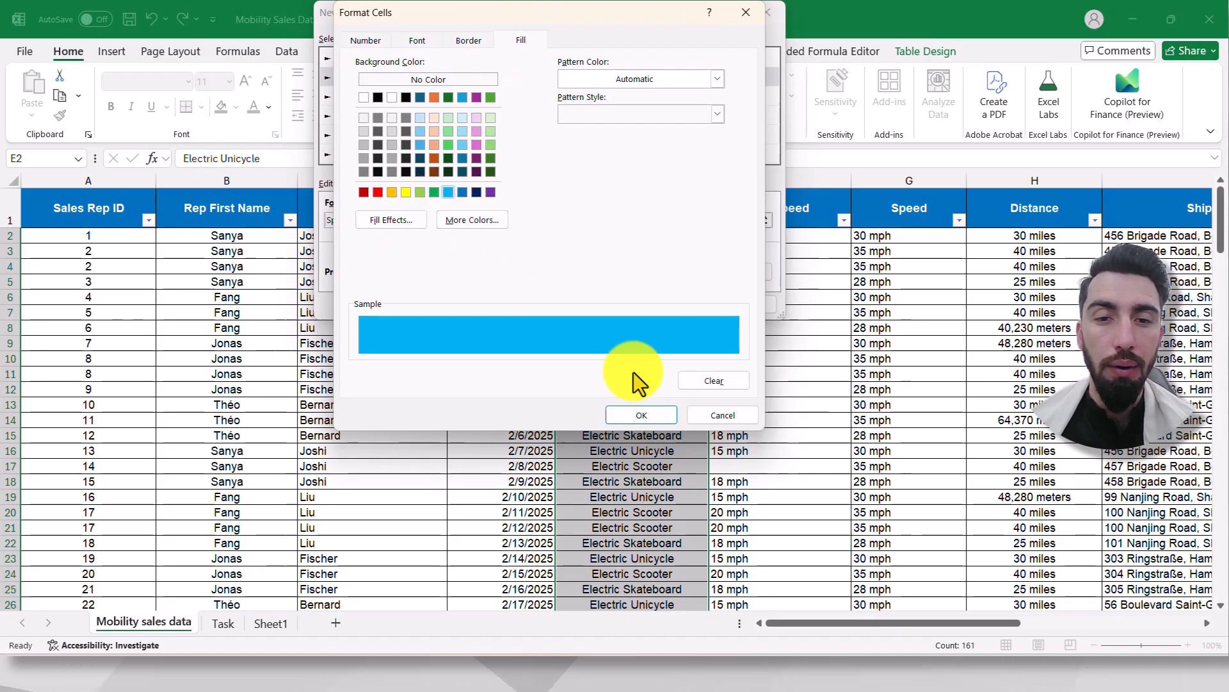
left_click(642, 415)
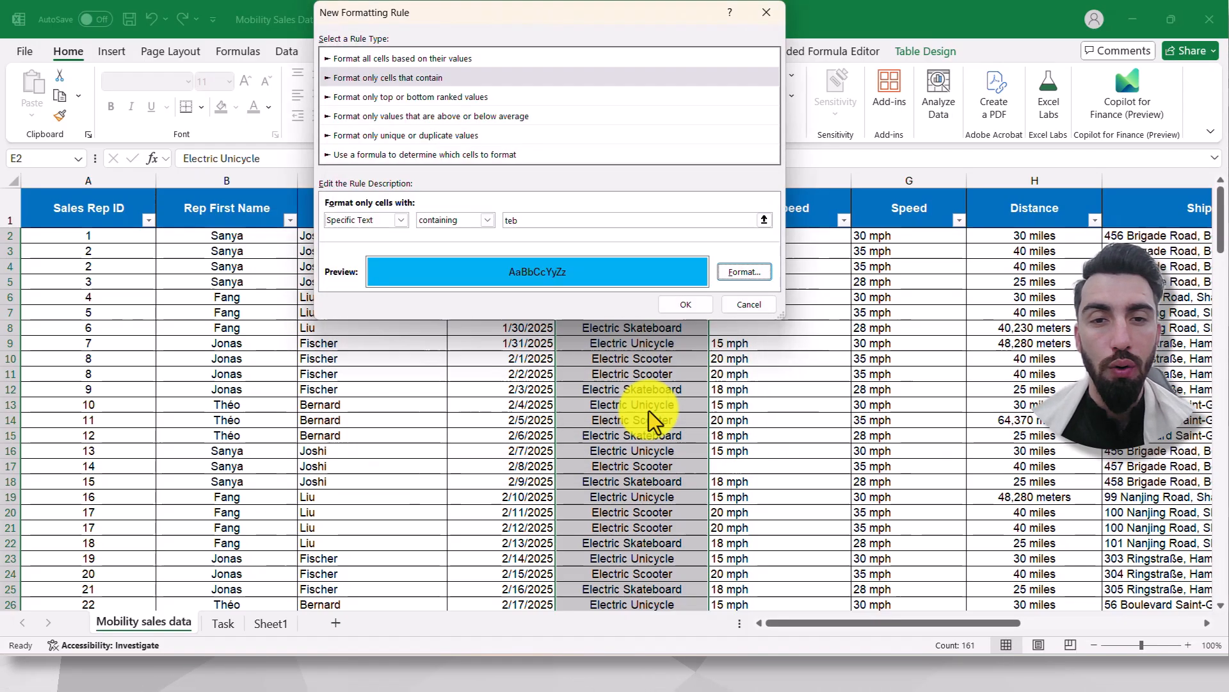
left_click(690, 305)
left_click(647, 326)
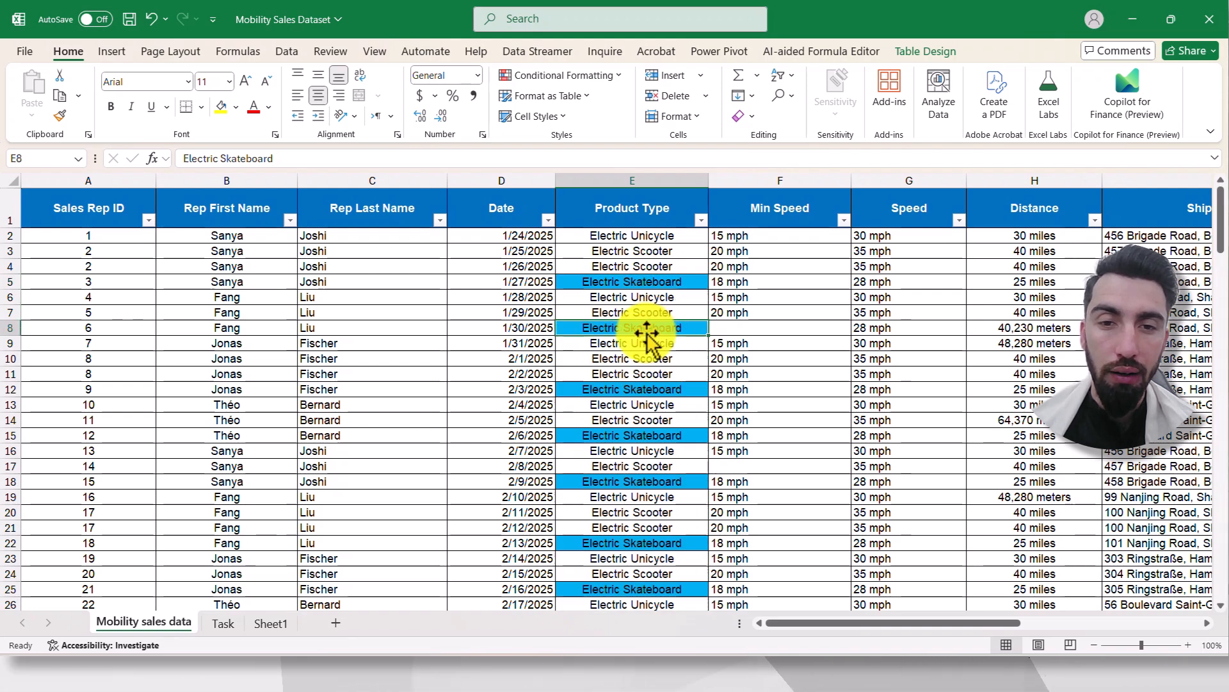
key("ctrl+z")
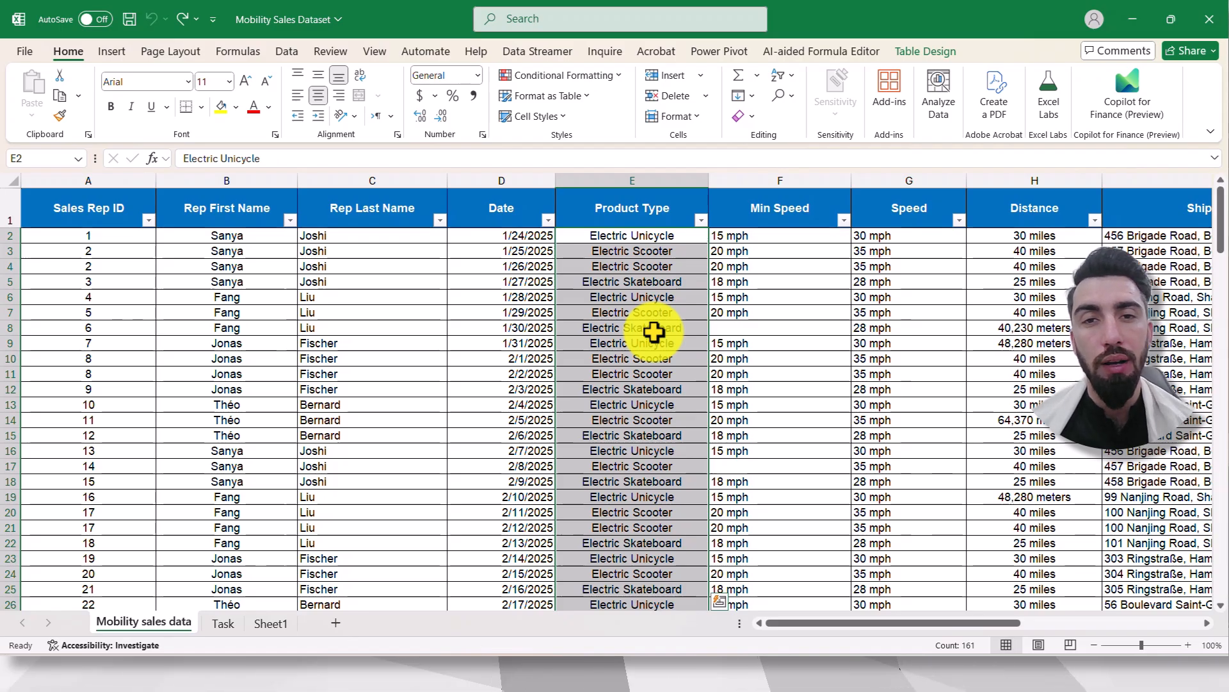
left_click(561, 76)
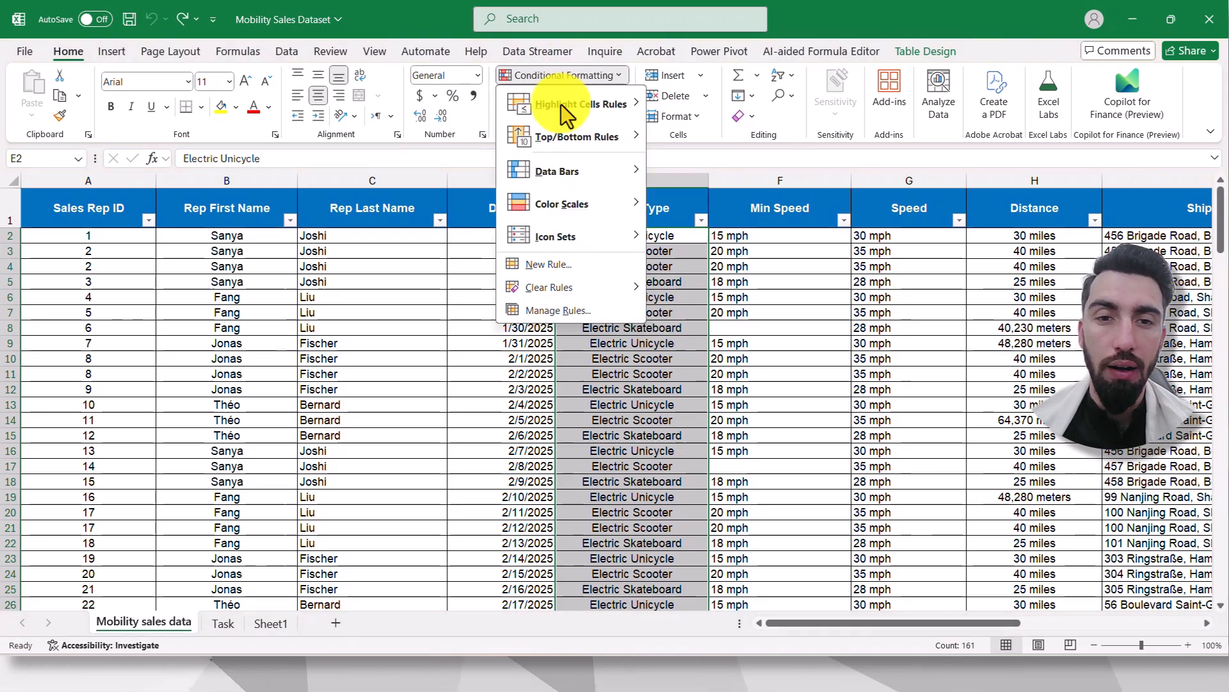
left_click(566, 263)
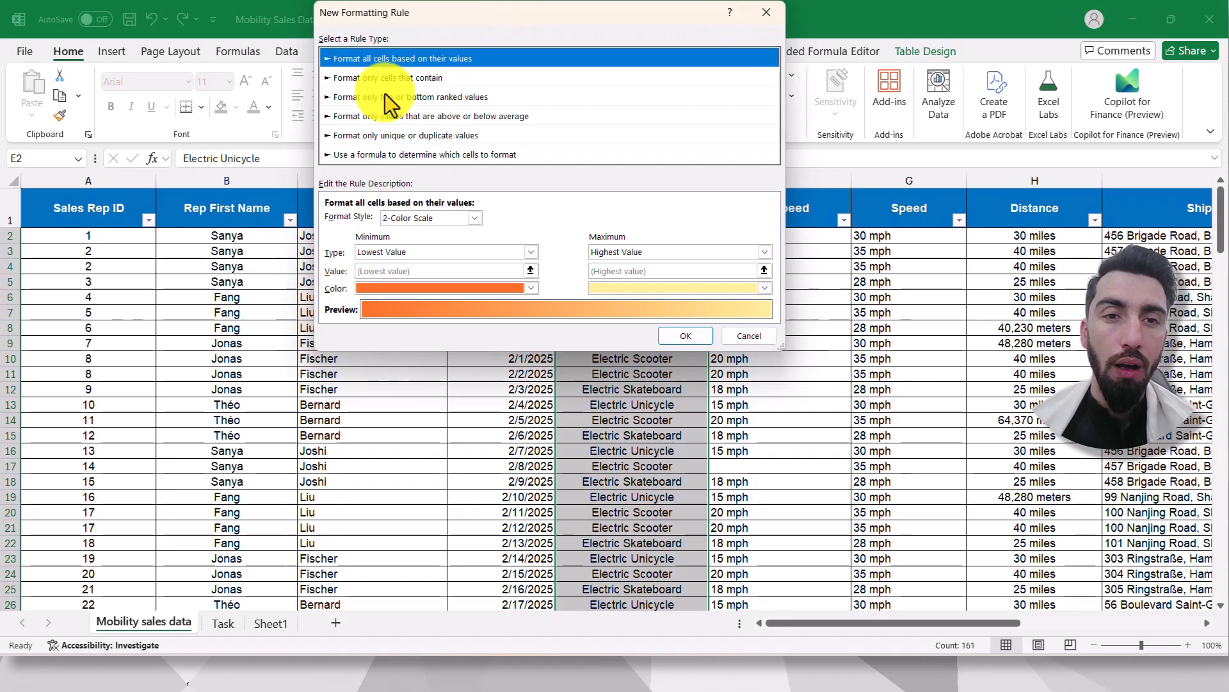
left_click(383, 80)
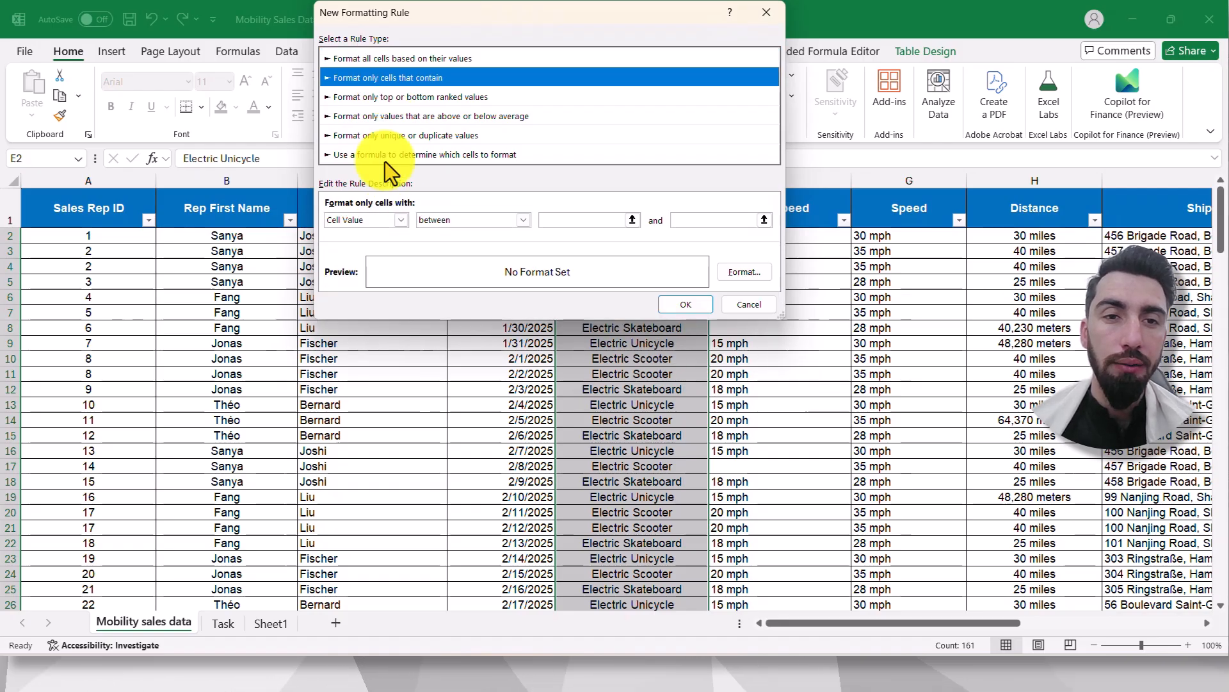
left_click(401, 221)
left_click(371, 245)
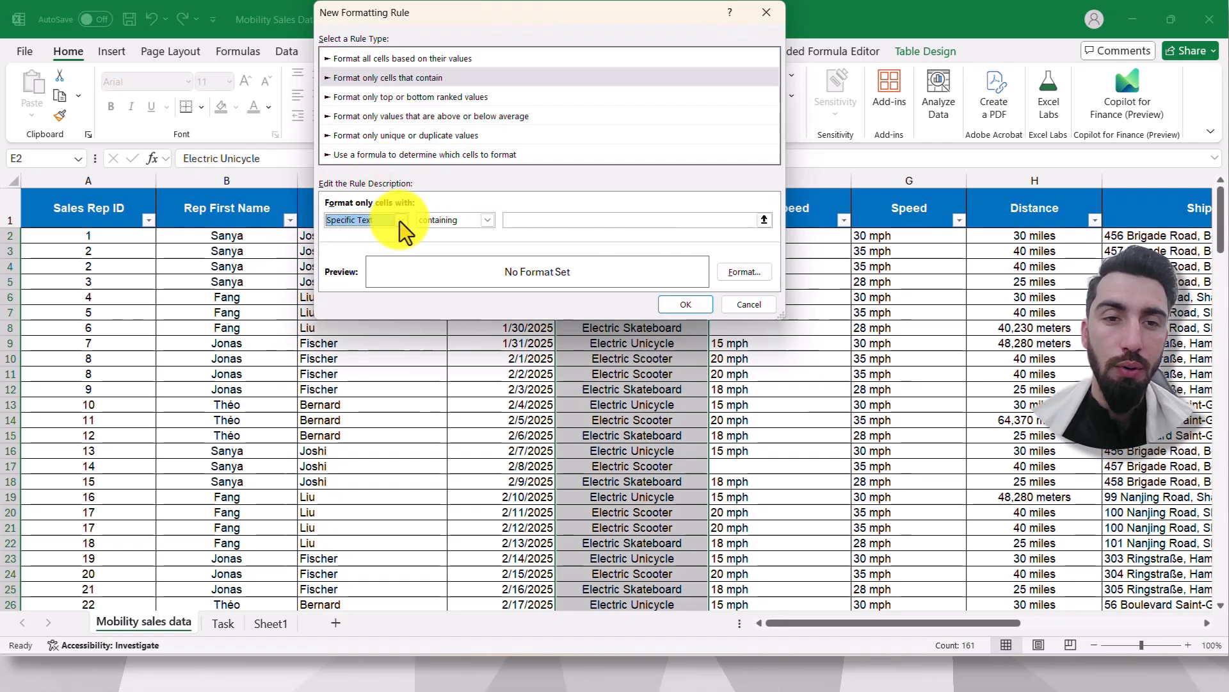
left_click(401, 221)
left_click(359, 256)
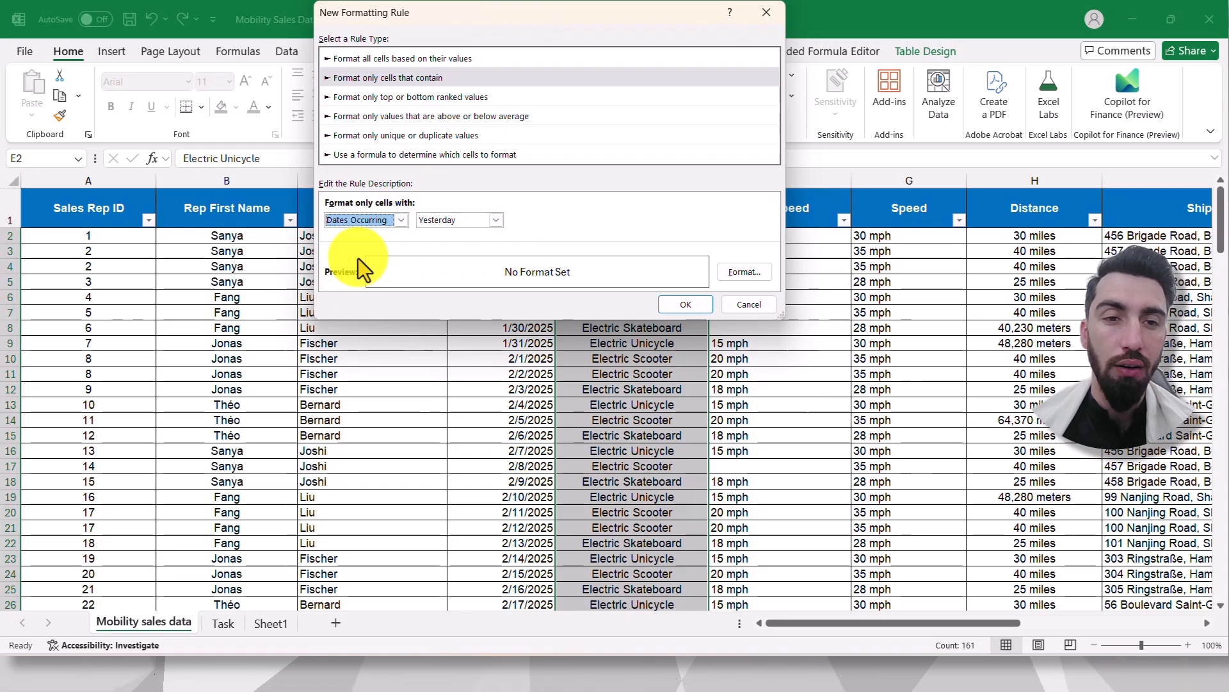
left_click(495, 220)
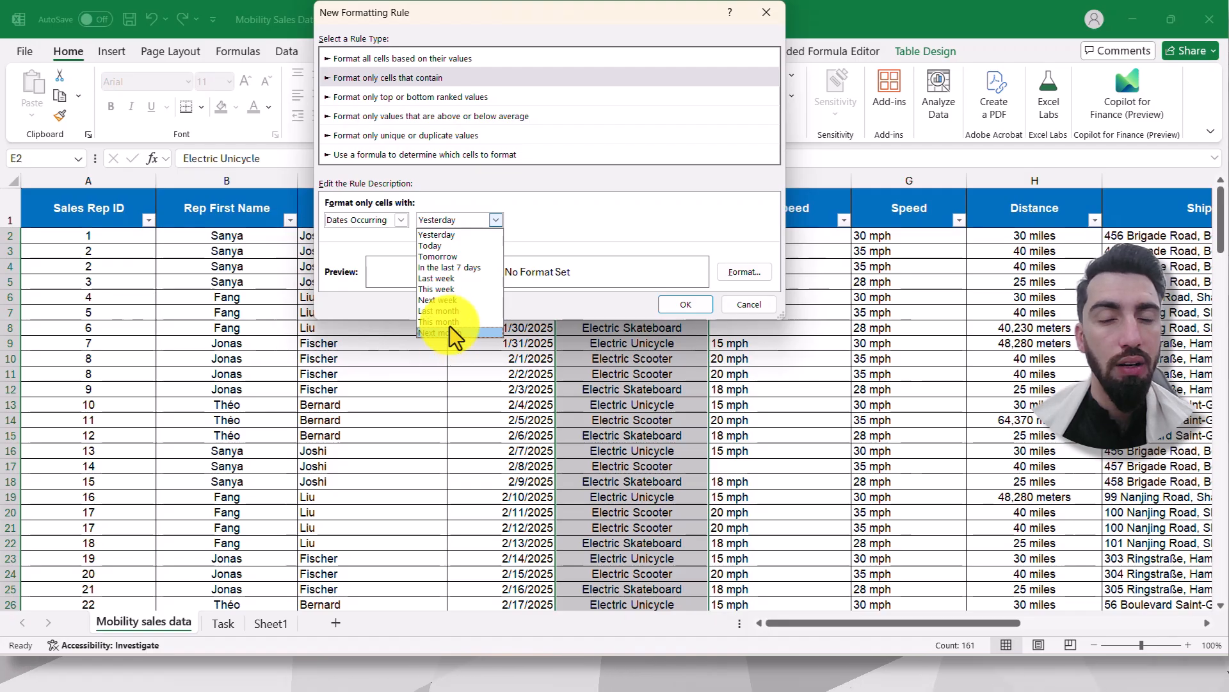
left_click(764, 11)
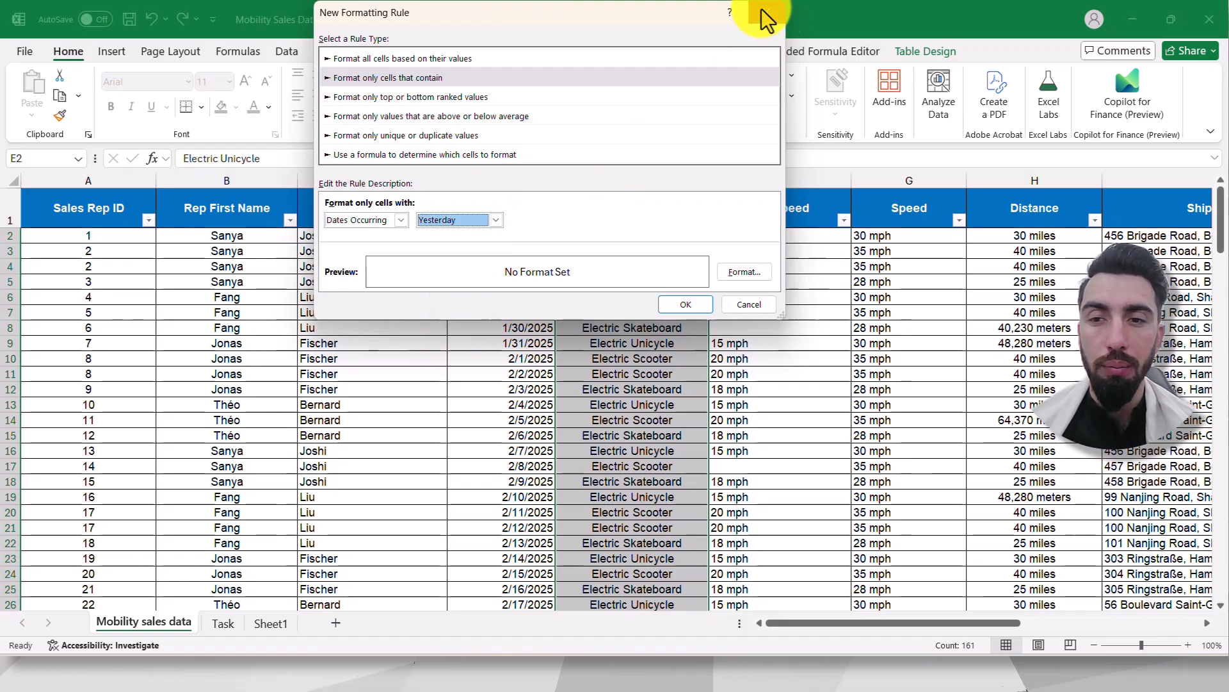
left_click(763, 19)
Start a new rule on the Date column that formats only cells with Dates Occurring set to Tomorrow.
left_click(530, 280)
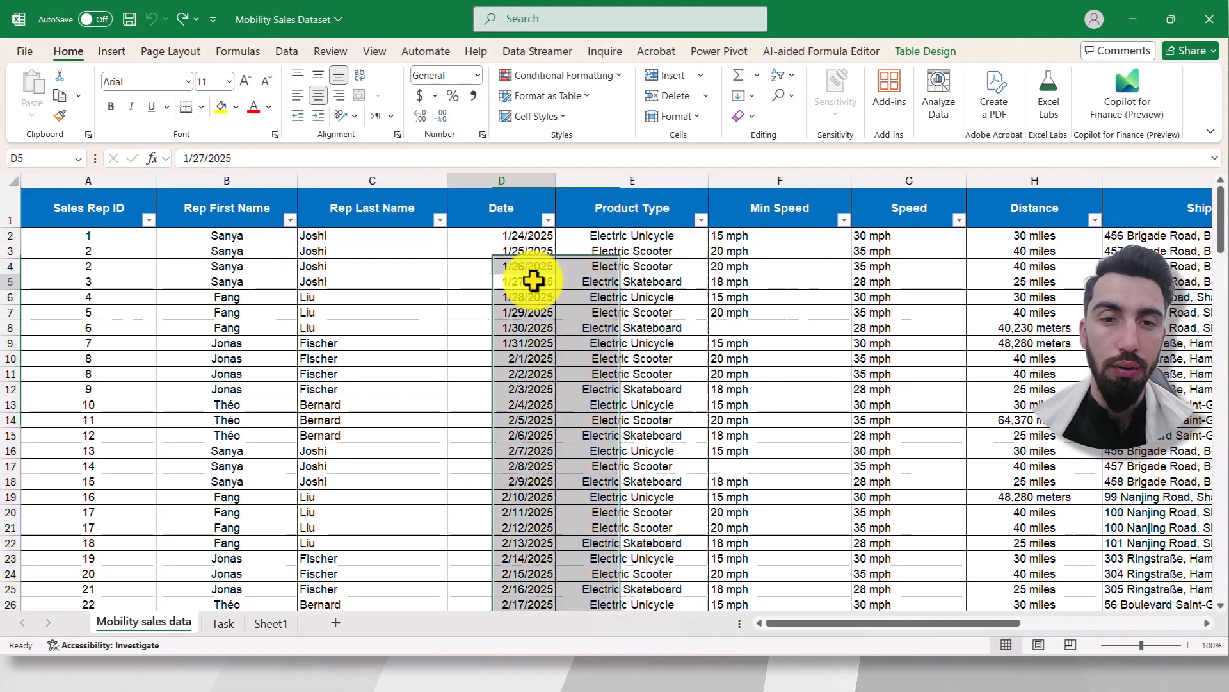
left_click(502, 188)
left_click(595, 78)
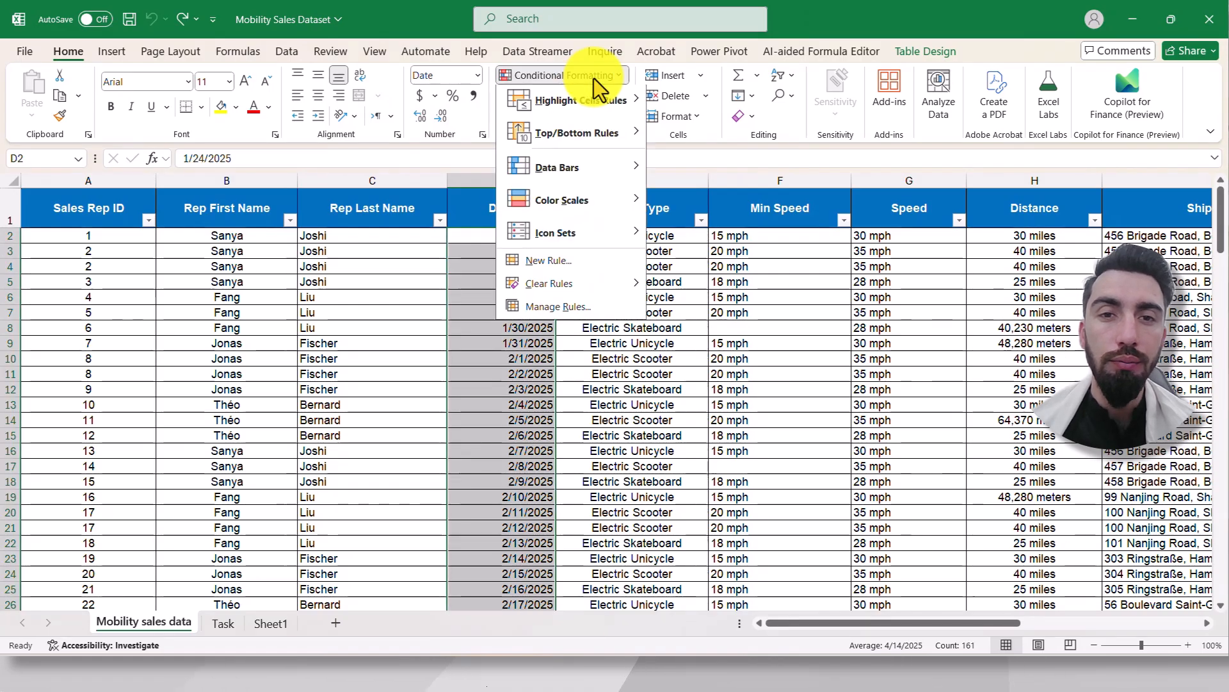
left_click(563, 267)
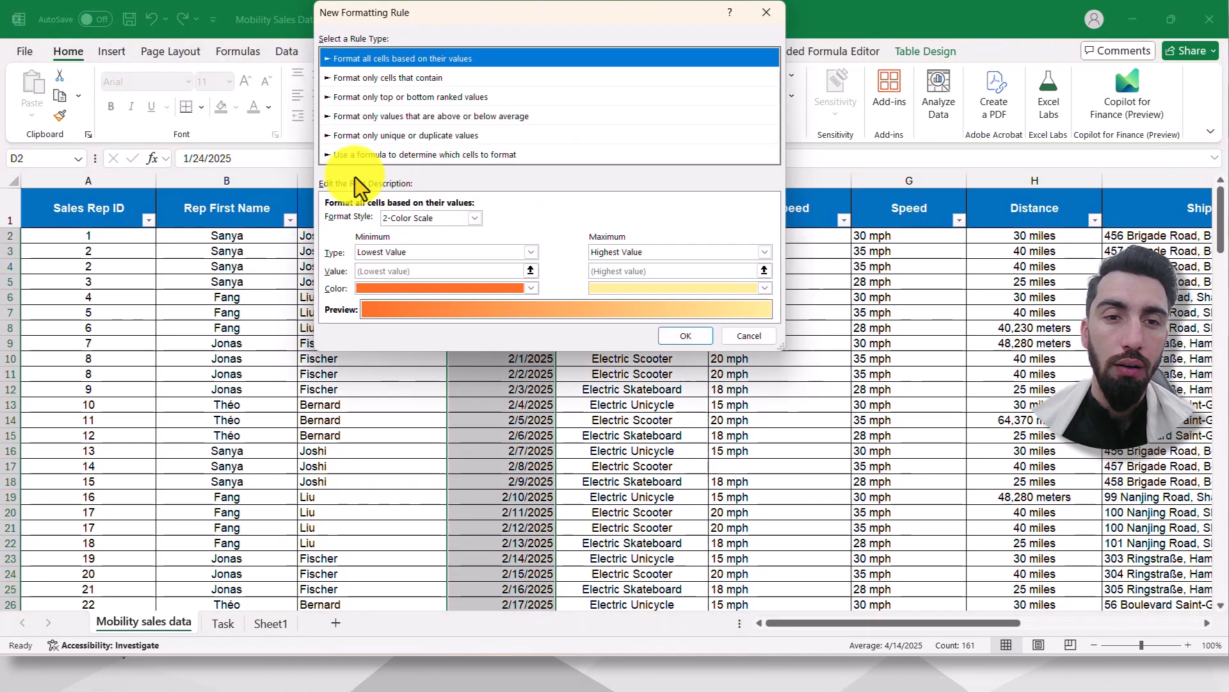
left_click(371, 77)
left_click(399, 220)
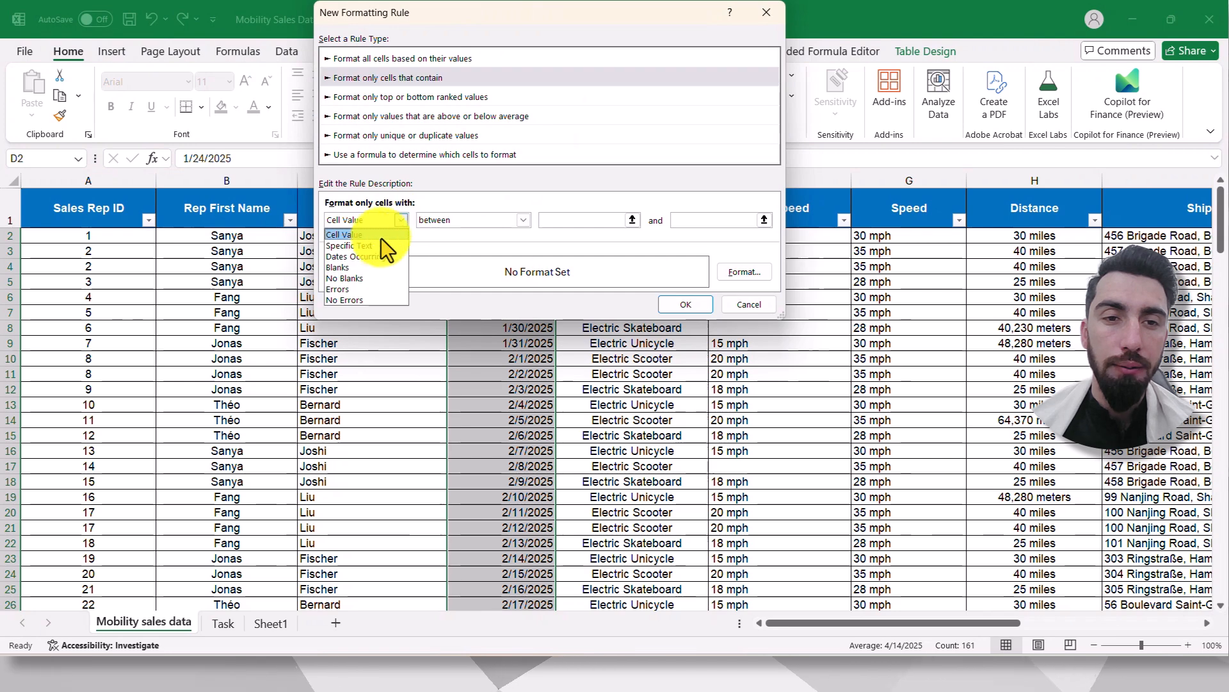
left_click(371, 256)
left_click(497, 221)
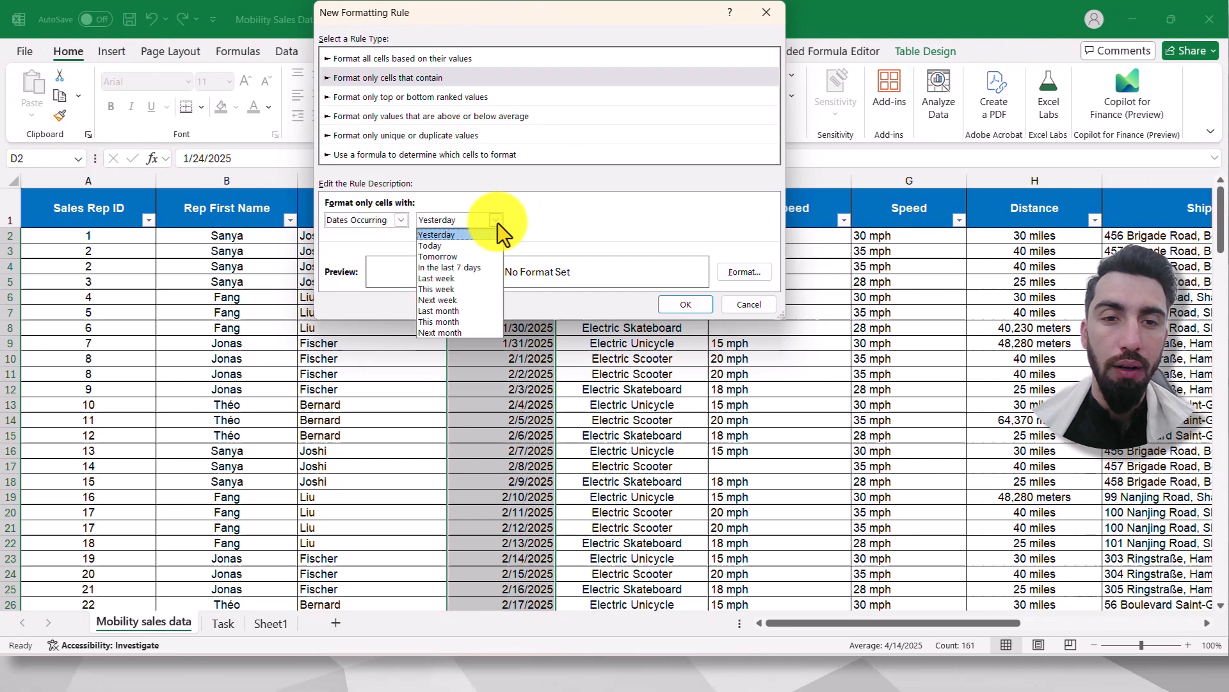
left_click(454, 256)
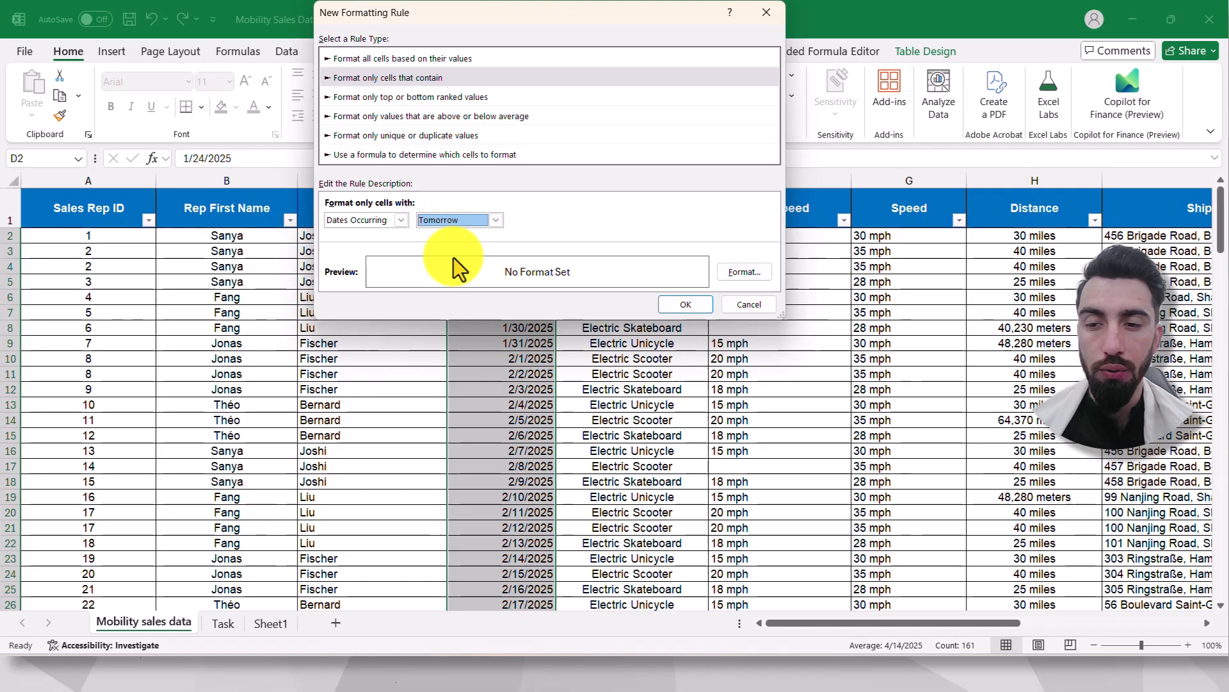
Apply the Tomorrow rule without setting a format and check the Date column down to the end of the table.
left_click(681, 304)
scroll(644, 307, "down", 11)
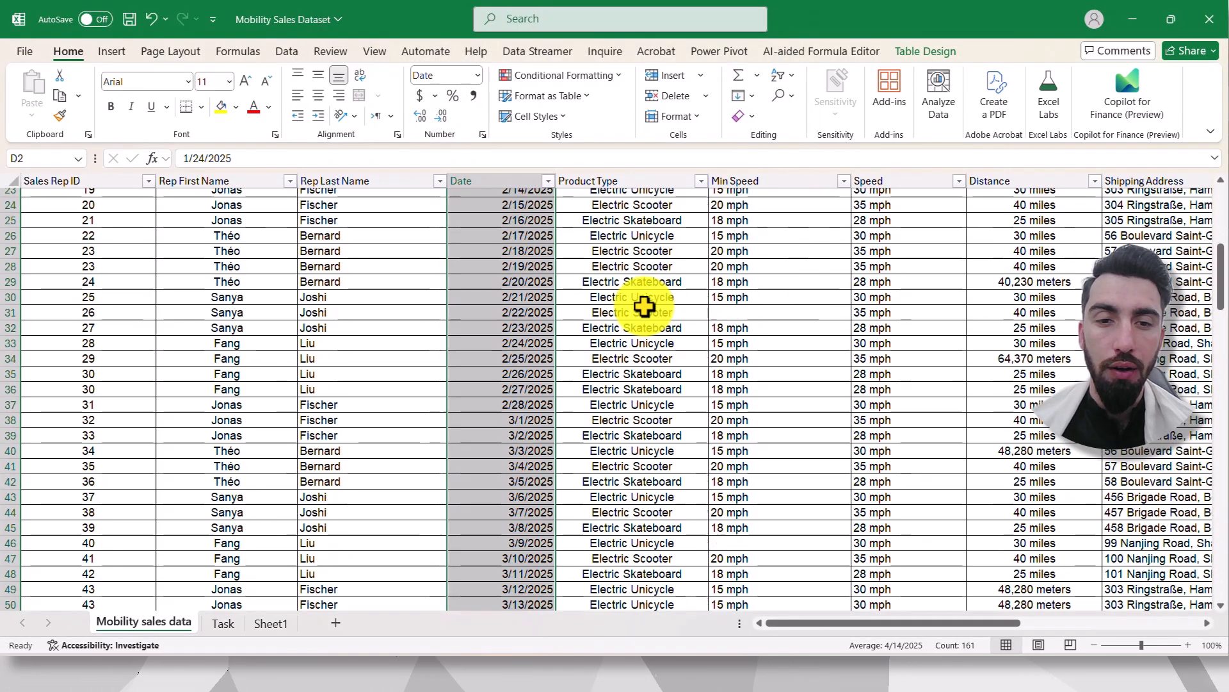
scroll(644, 307, "down", 20)
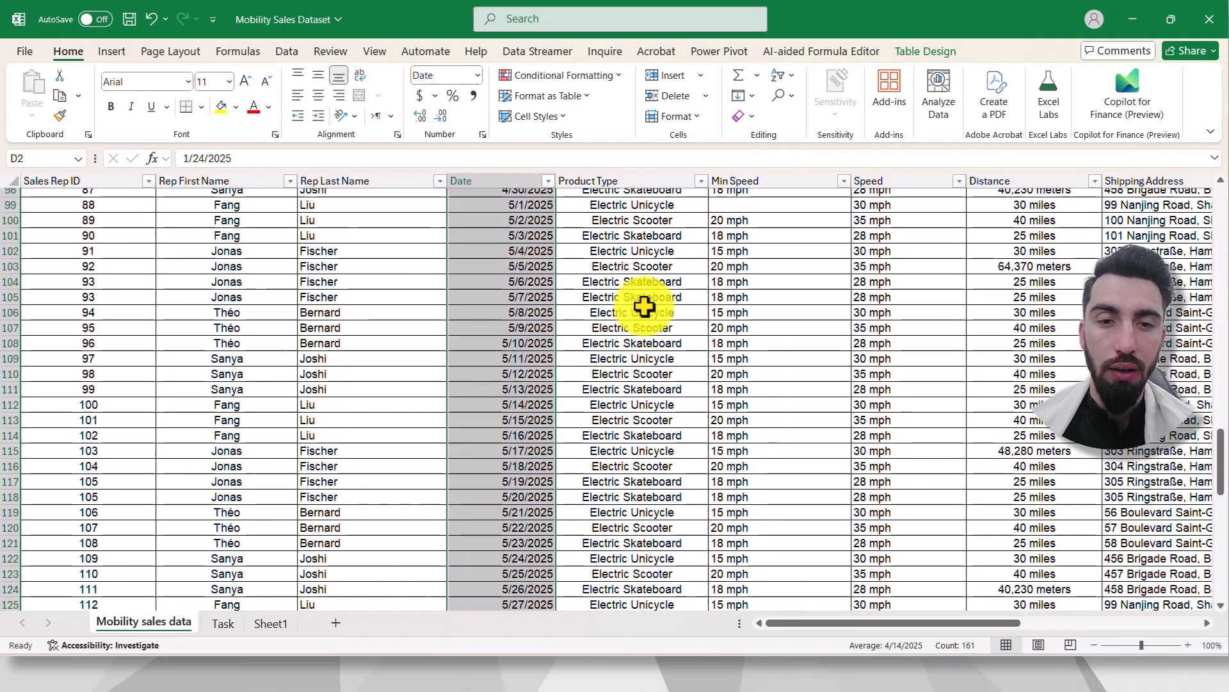
scroll(644, 307, "down", 12)
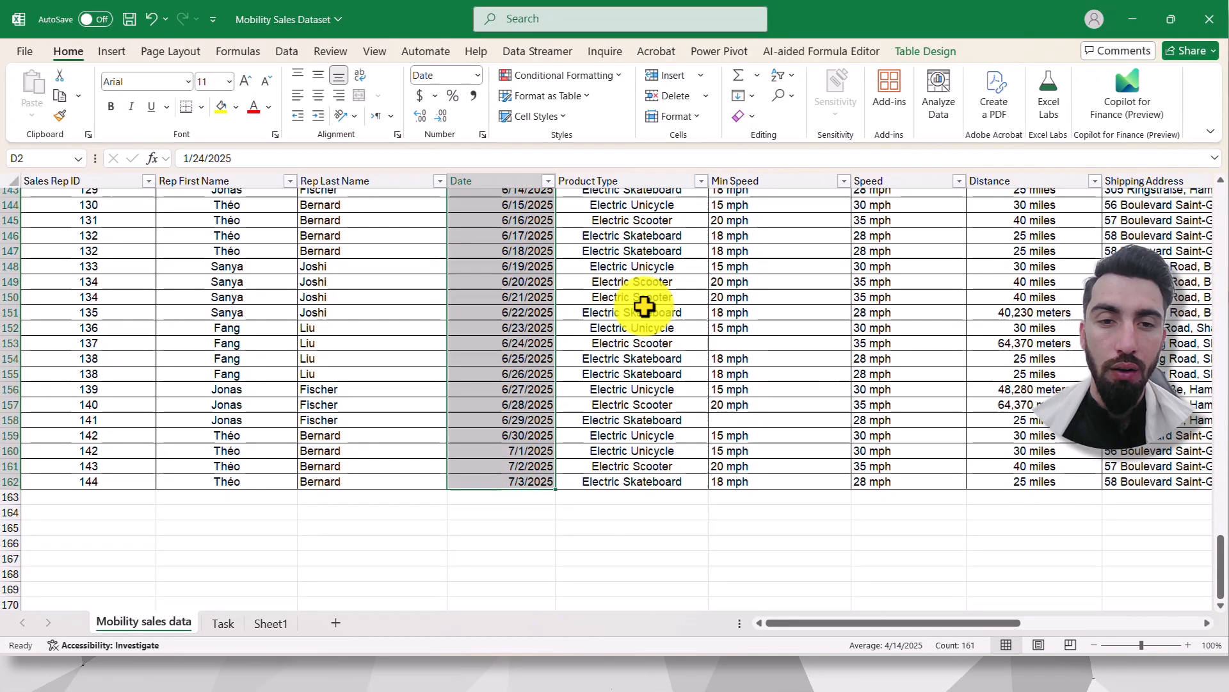
scroll(610, 291, "up", 20)
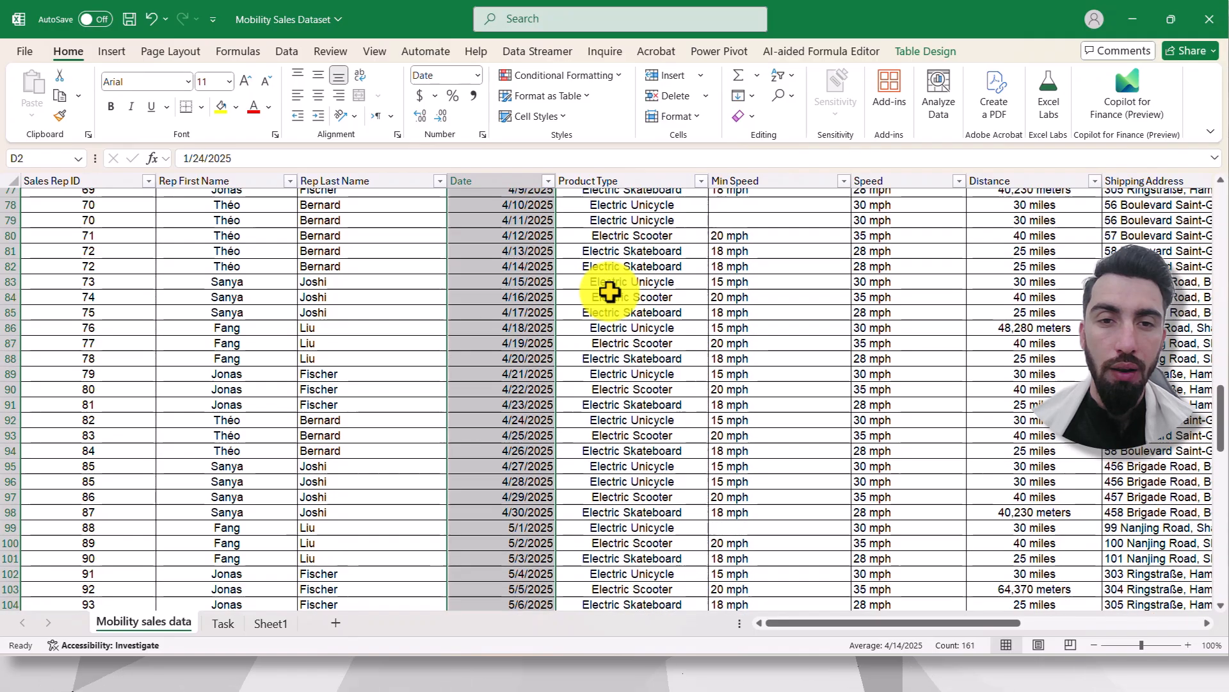
scroll(610, 291, "up", 18)
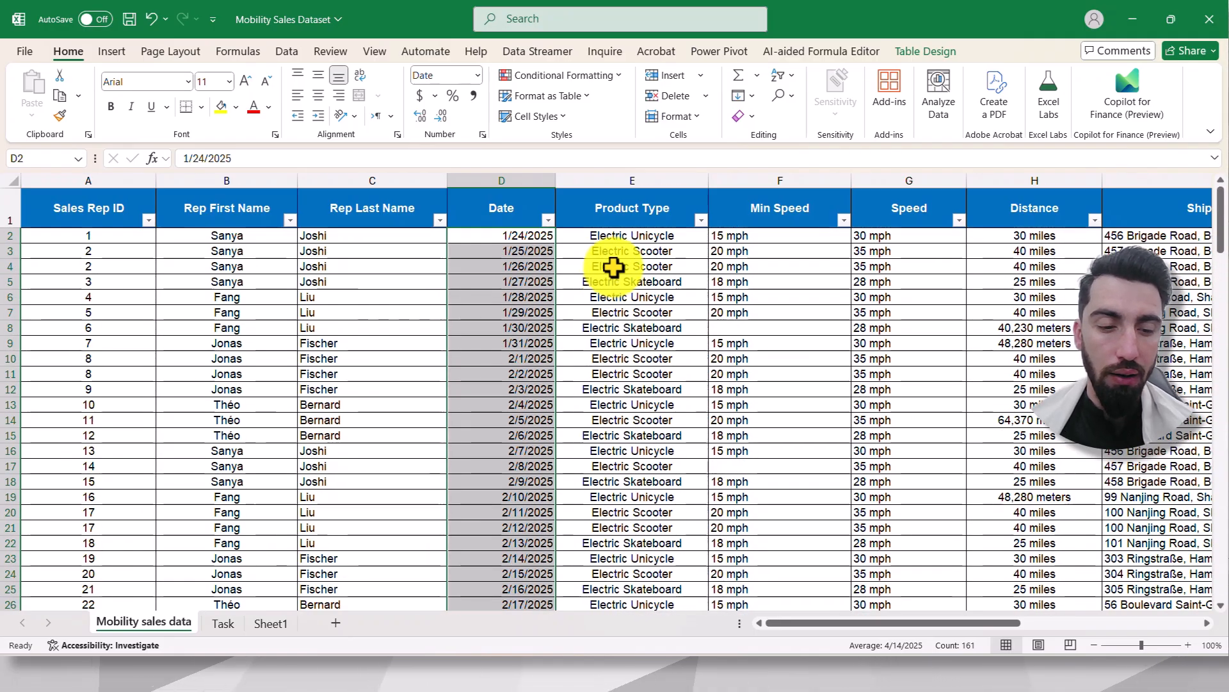
Create a rule on the Date column that fills dates occurring Tomorrow with green.
left_click(598, 75)
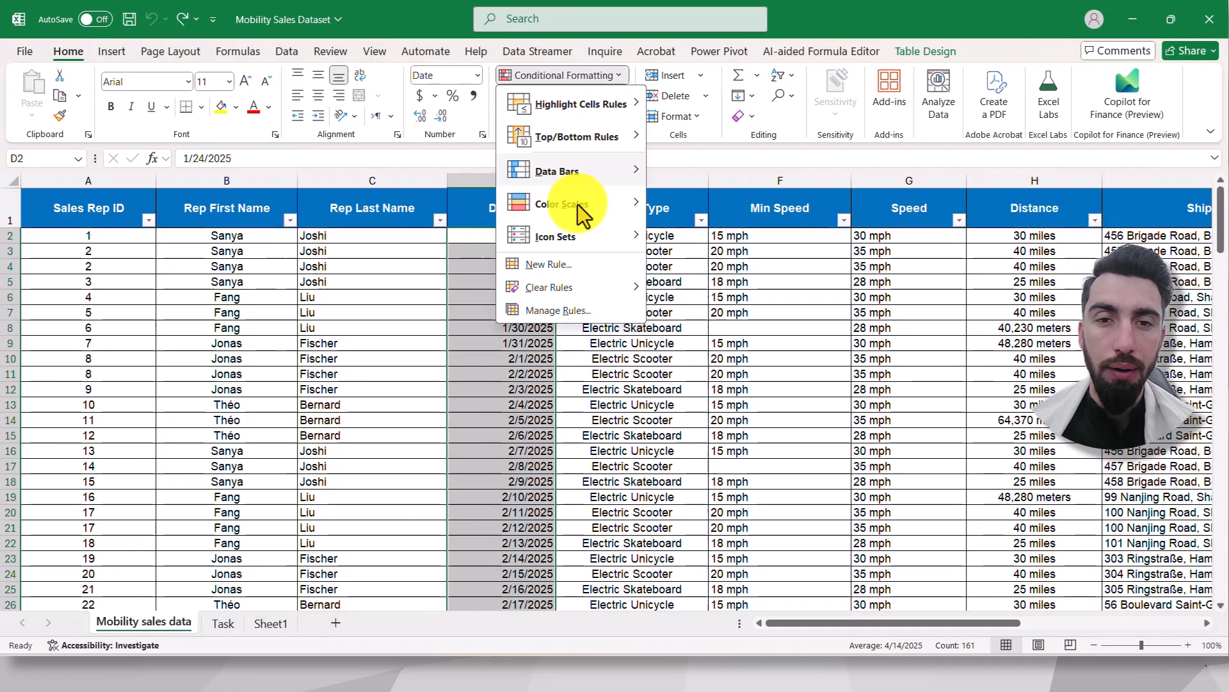
left_click(574, 265)
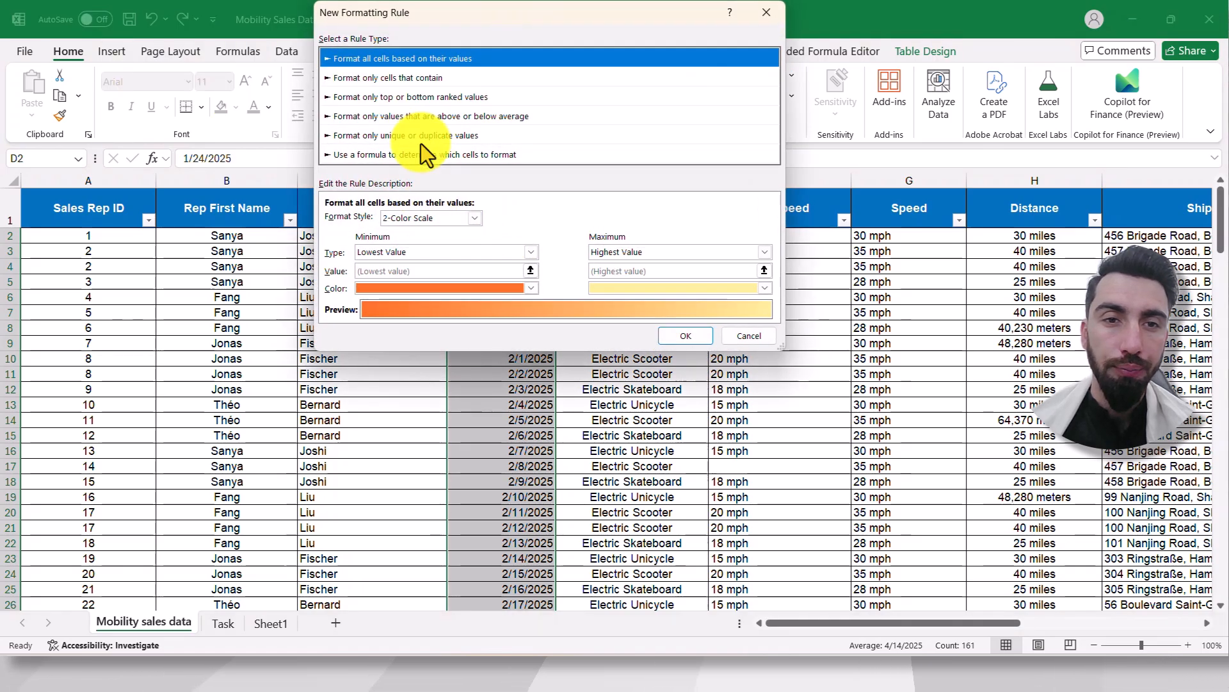
left_click(409, 80)
left_click(395, 216)
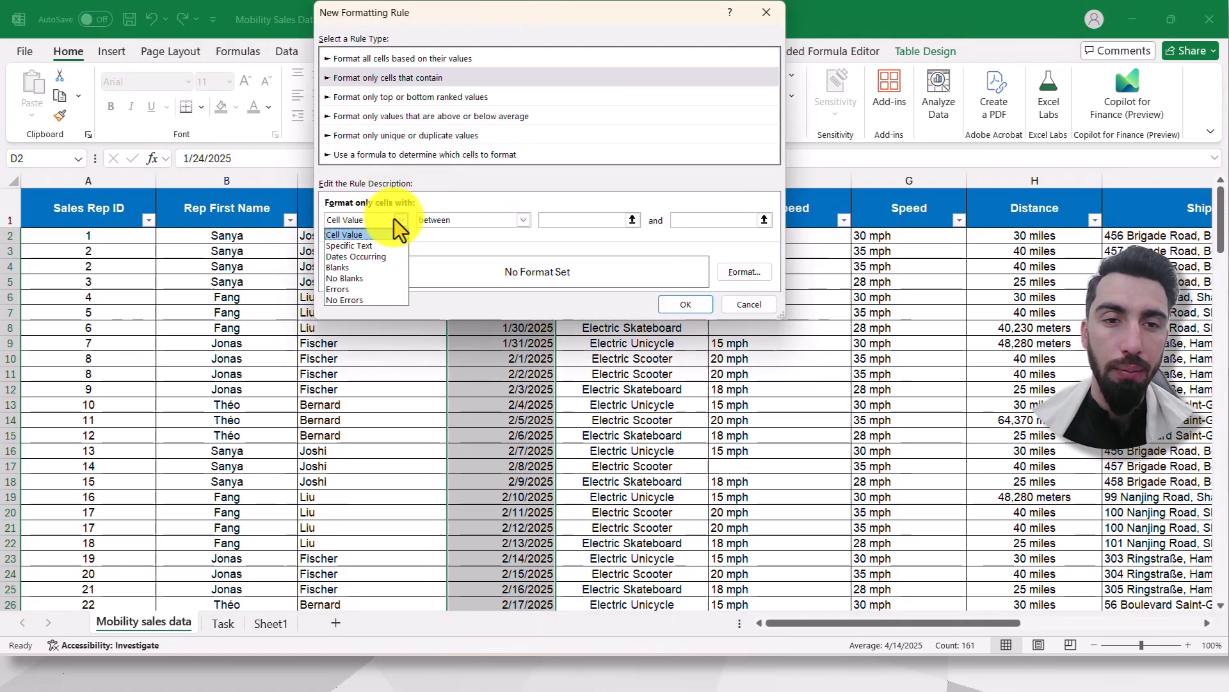
left_click(379, 255)
left_click(496, 222)
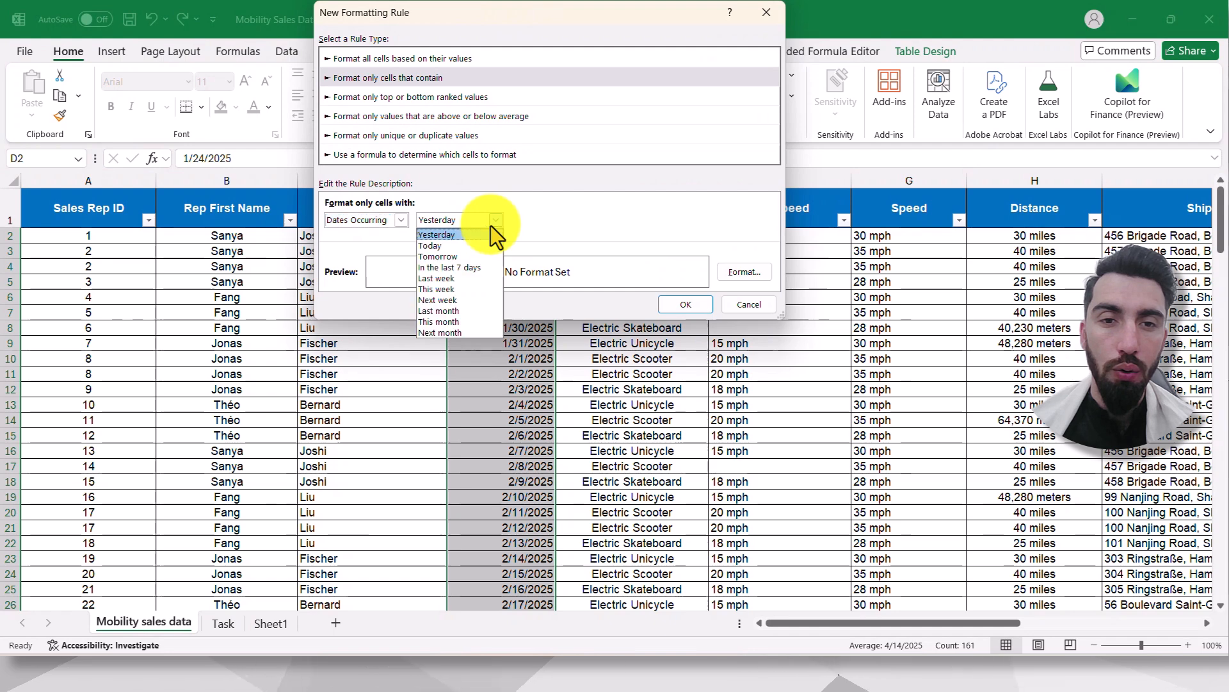
left_click(444, 255)
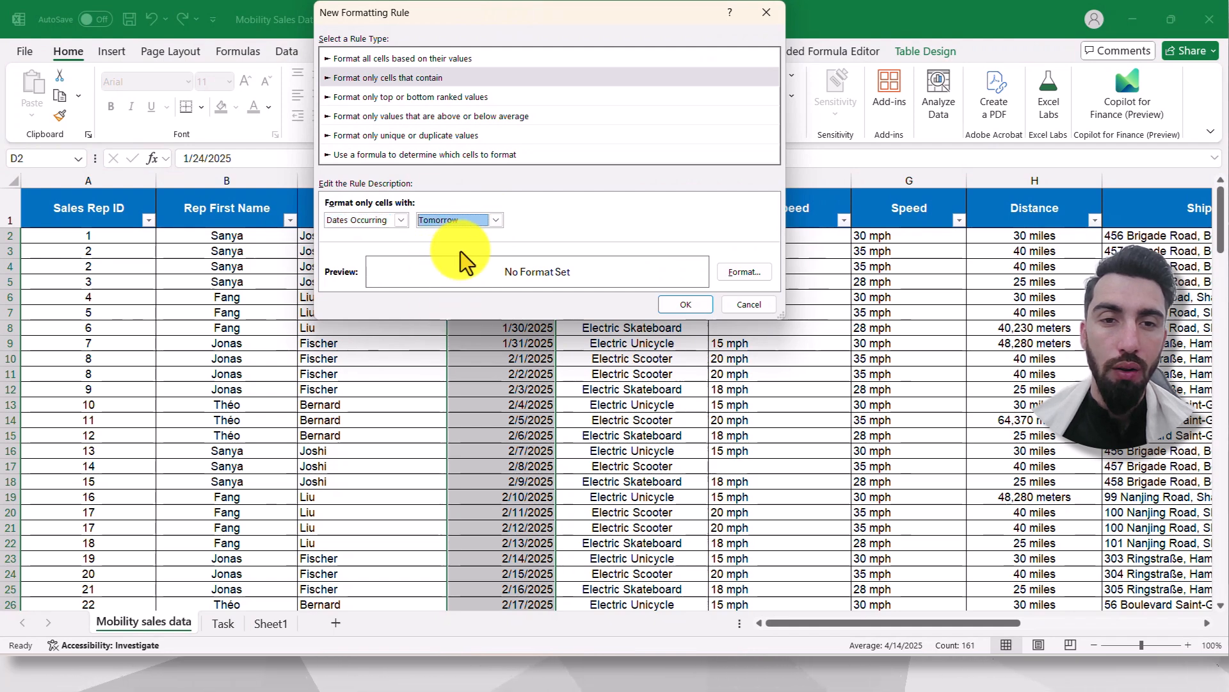
left_click(746, 273)
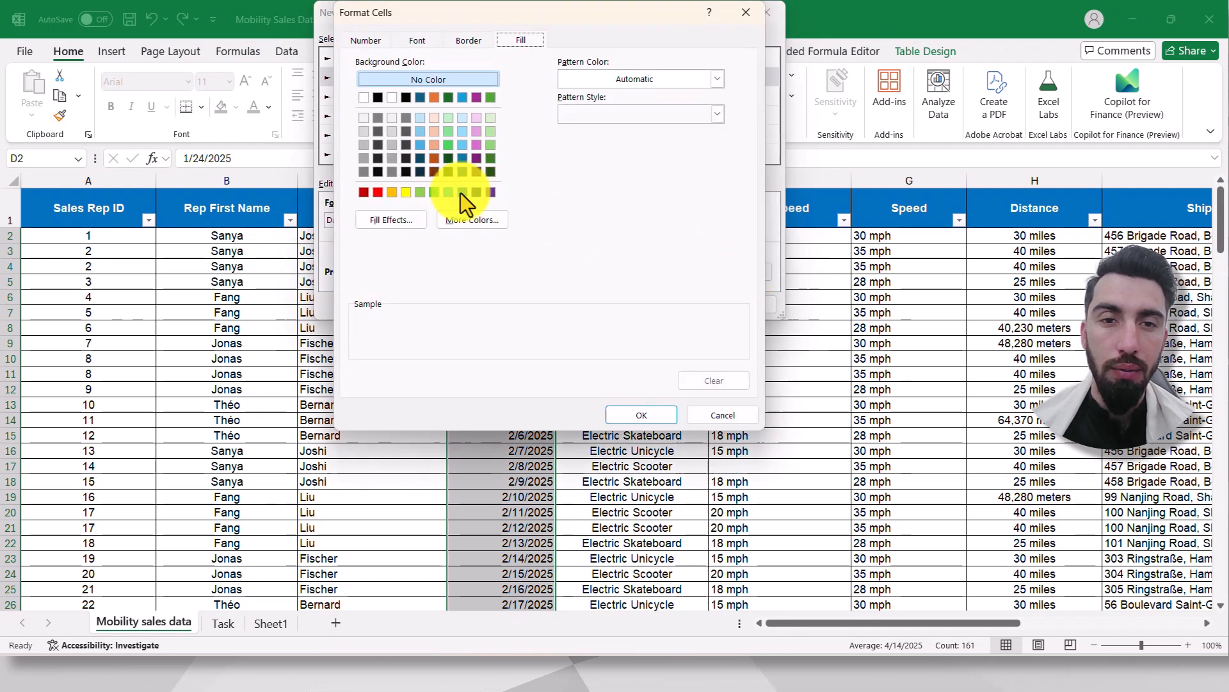
left_click(434, 192)
left_click(641, 415)
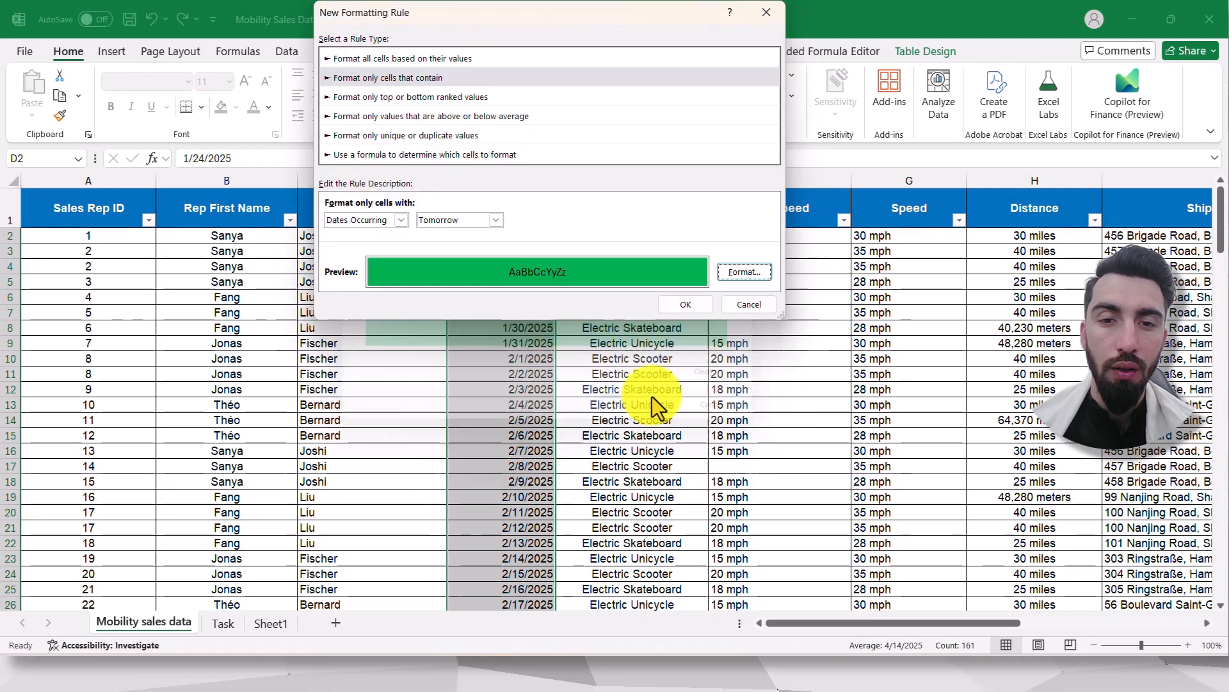
left_click(683, 306)
Locate the green-highlighted cell in the Date column and undo the Tomorrow rule.
left_click(639, 312)
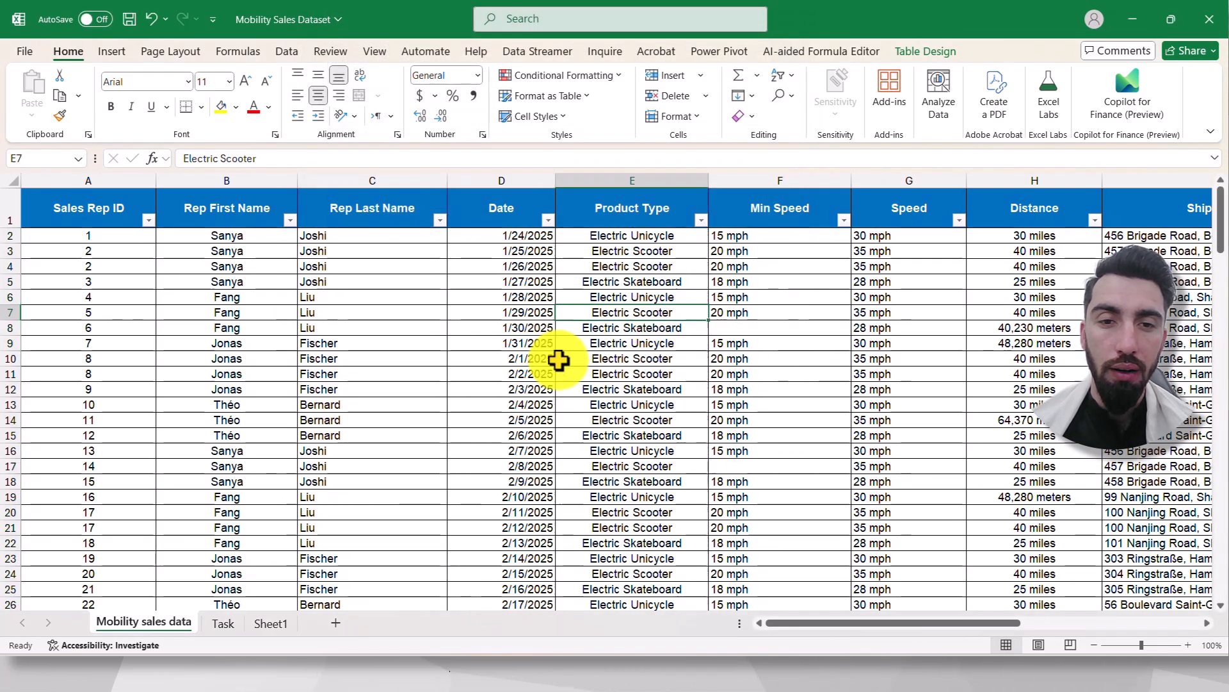
scroll(559, 360, "down", 4)
scroll(559, 360, "down", 3)
left_click(509, 359)
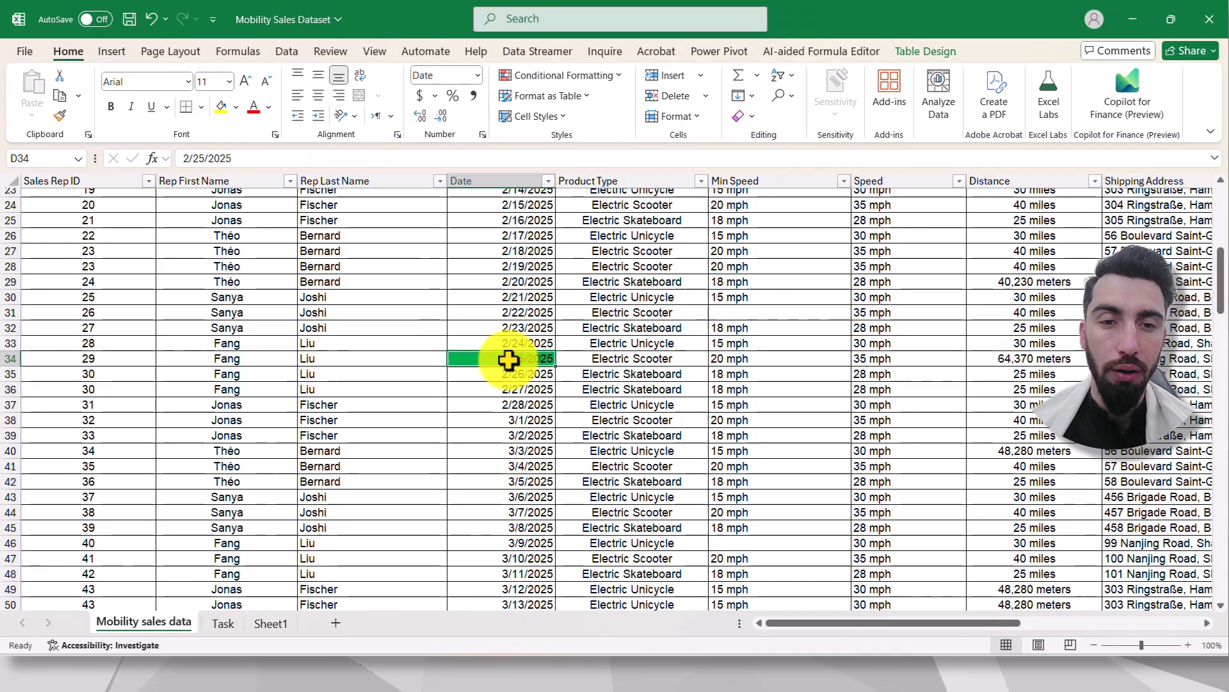
key("ctrl+space")
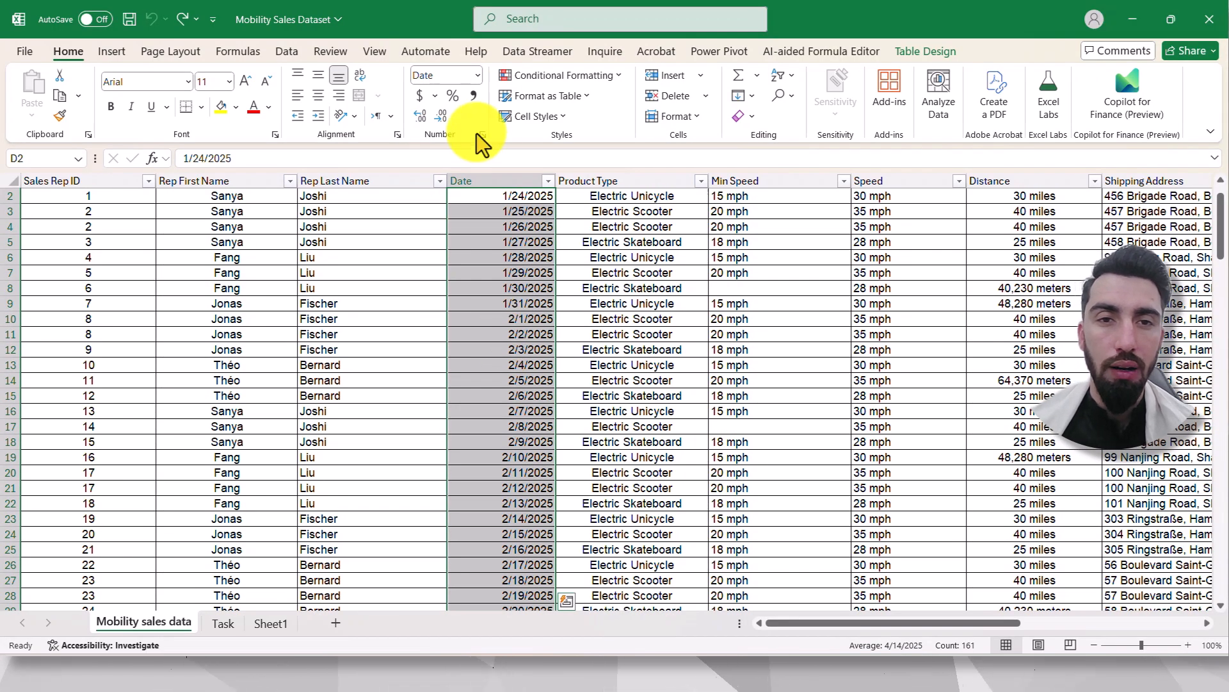
Review the date periods offered by the A Date Occurring highlight rule and close it without applying.
left_click(557, 77)
mouse_move(628, 104)
left_click(720, 267)
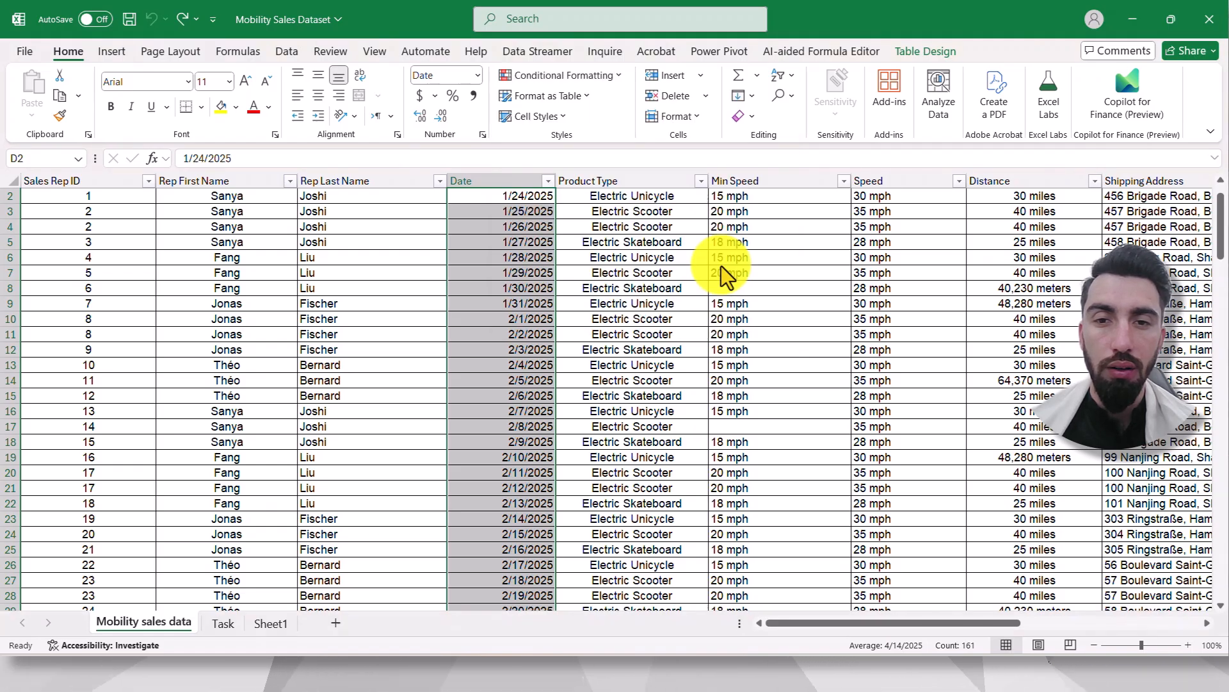
left_click(498, 150)
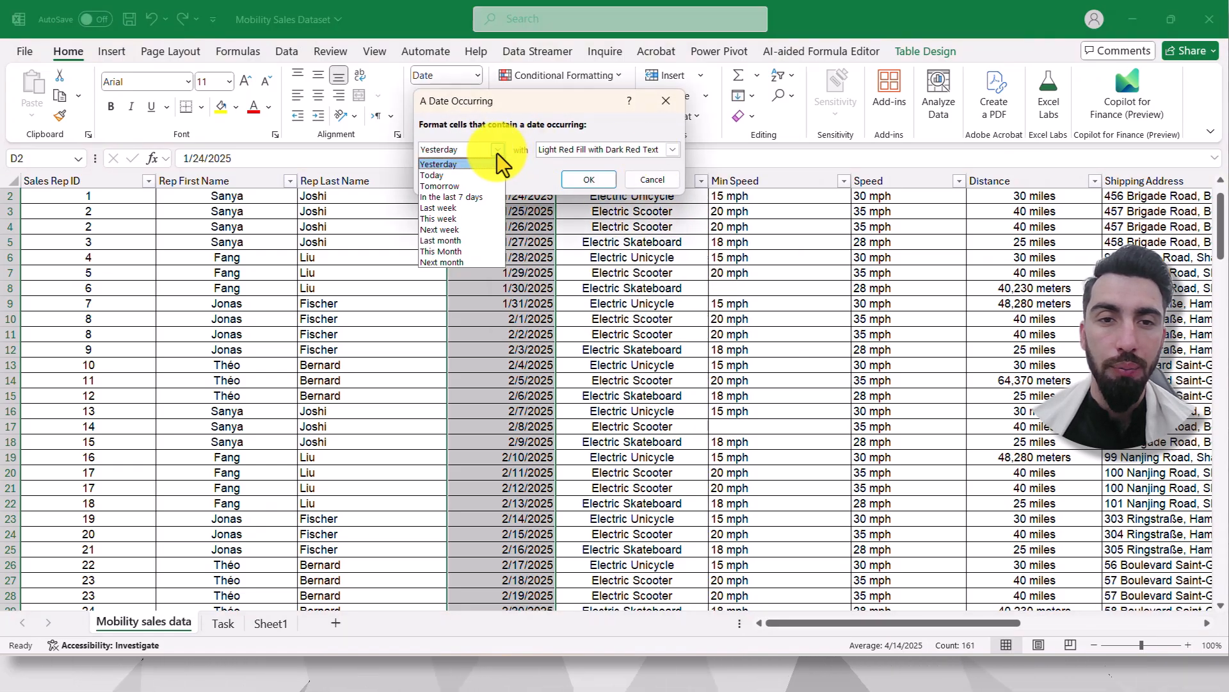
left_click(646, 179)
left_click(644, 179)
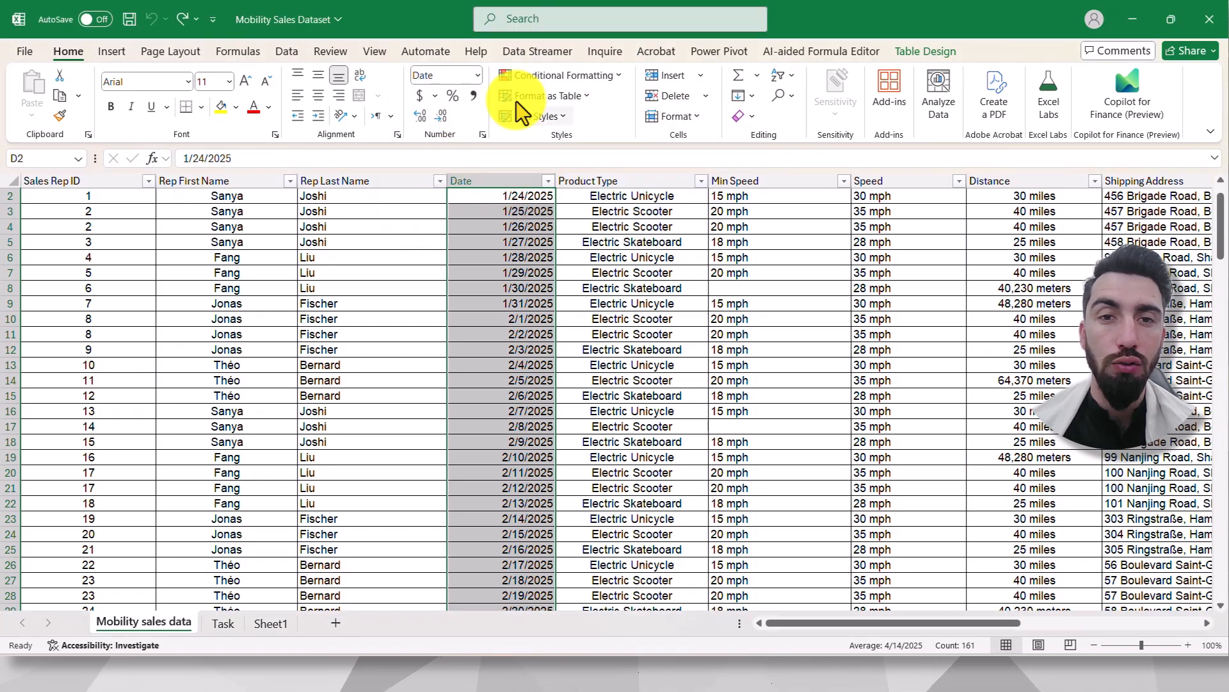
Create a rule on the Date column that formats only cells with Blanks using a red fill.
left_click(589, 75)
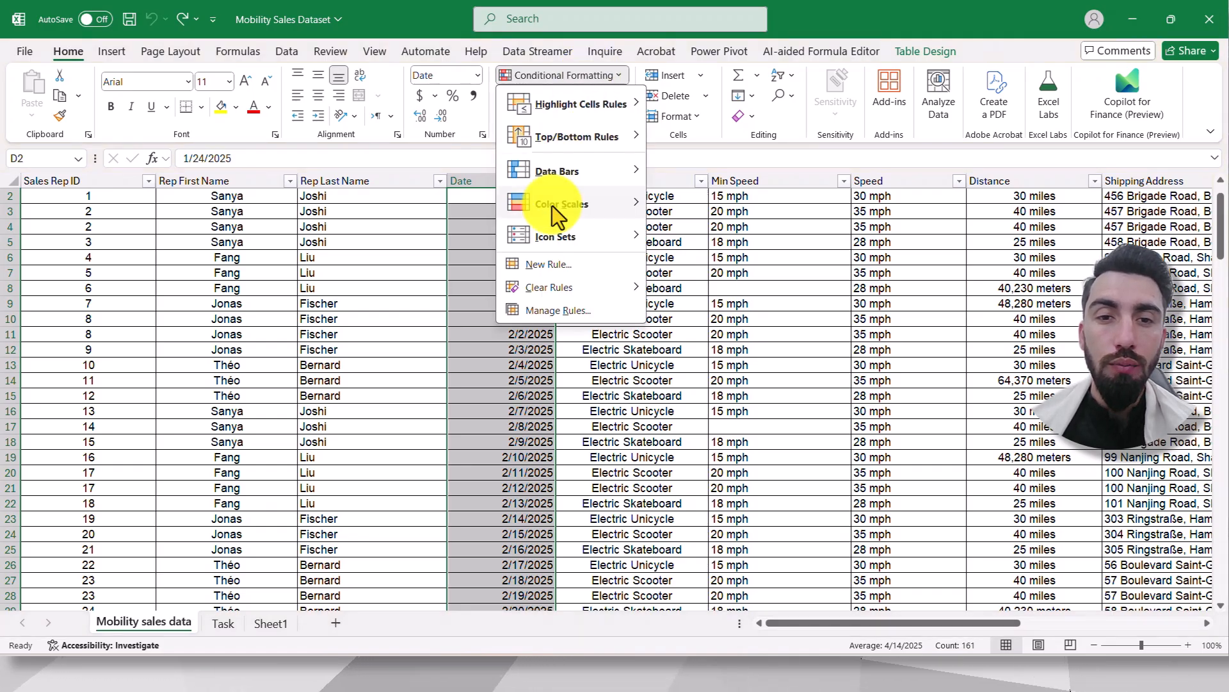
left_click(555, 263)
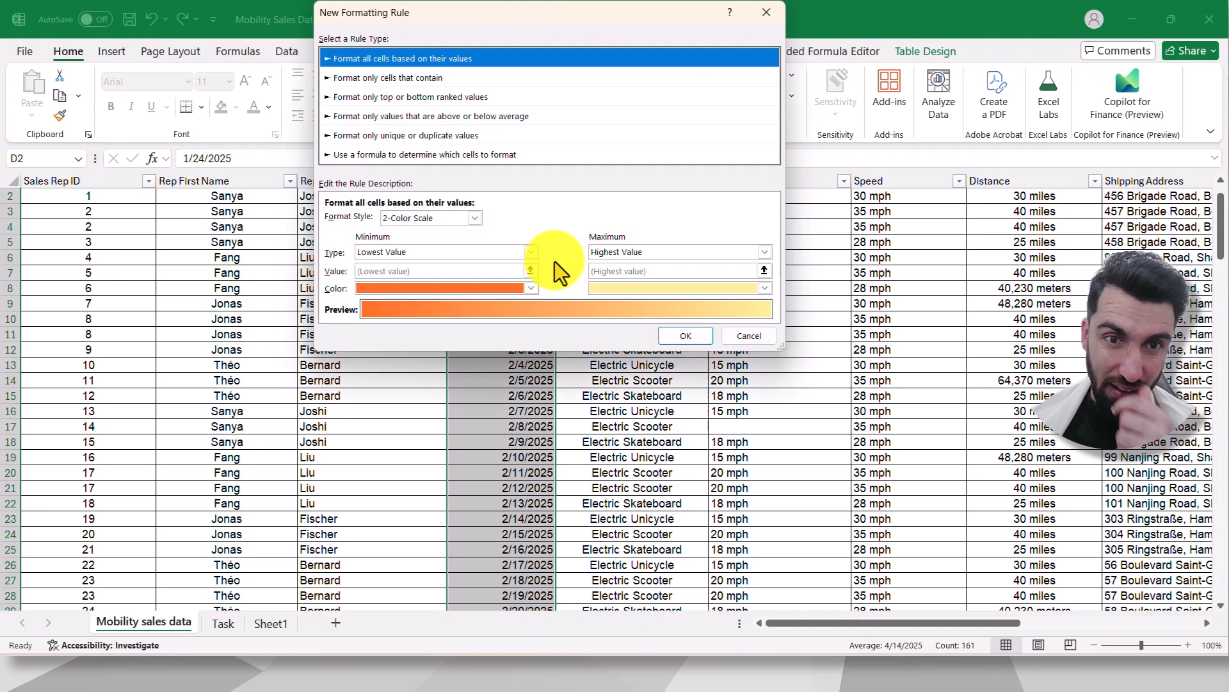
left_click(428, 79)
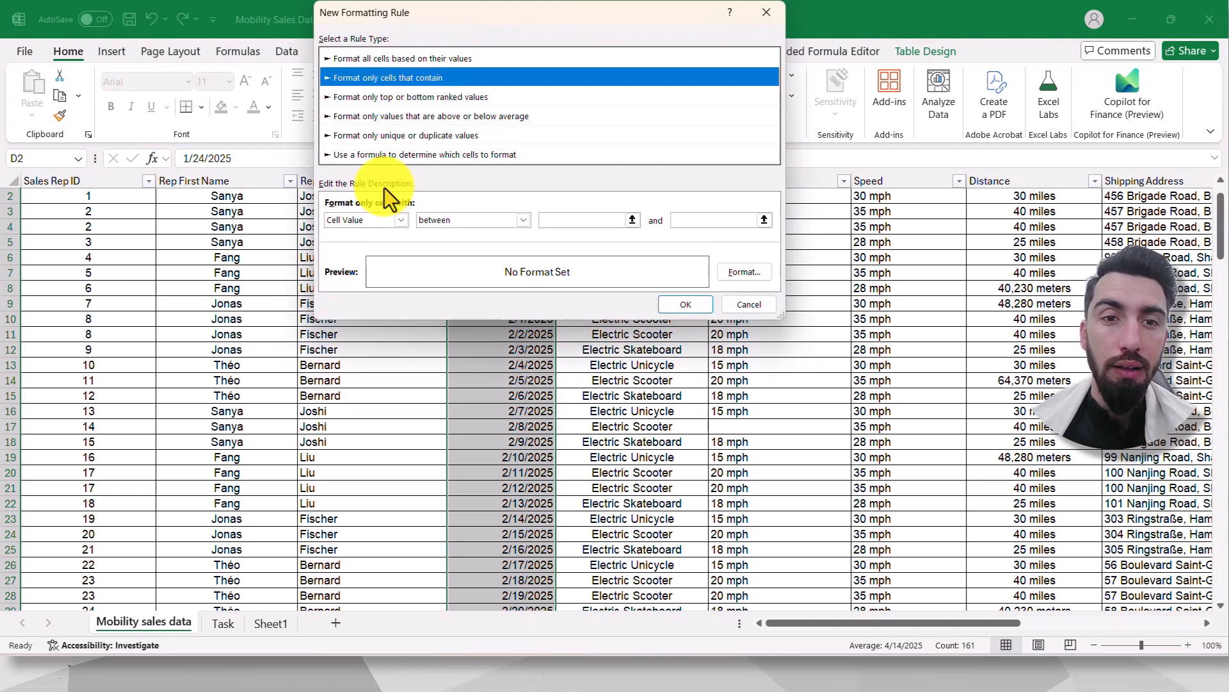
left_click(401, 219)
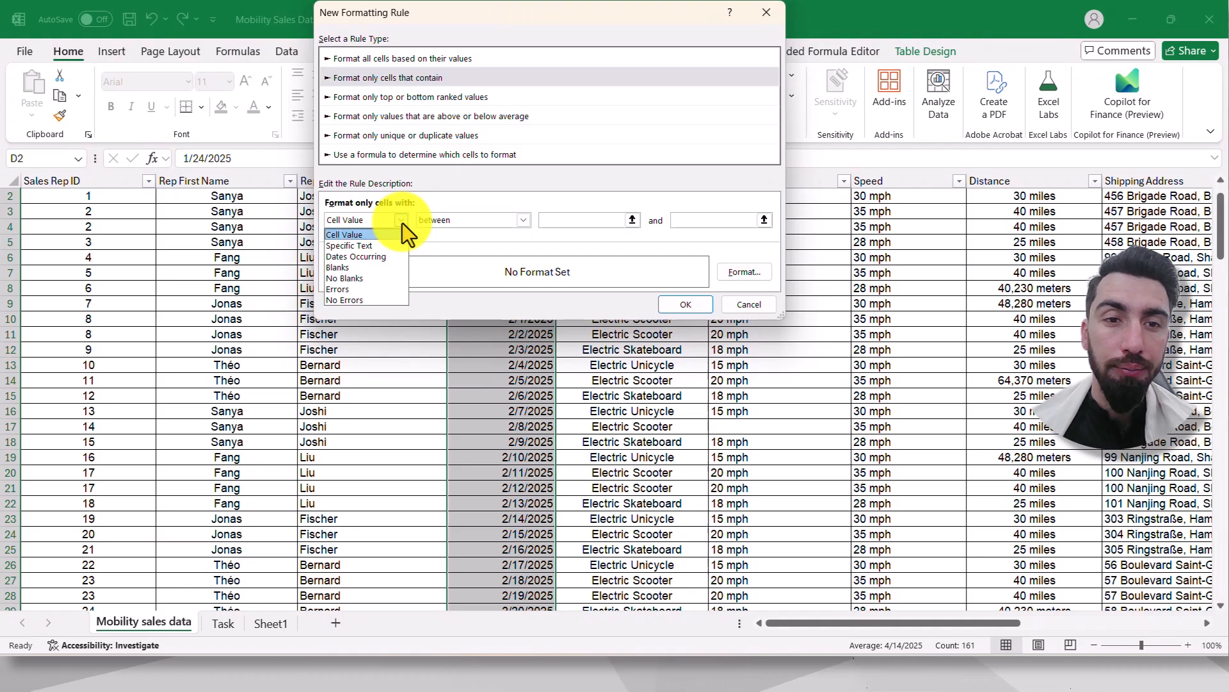
left_click(353, 264)
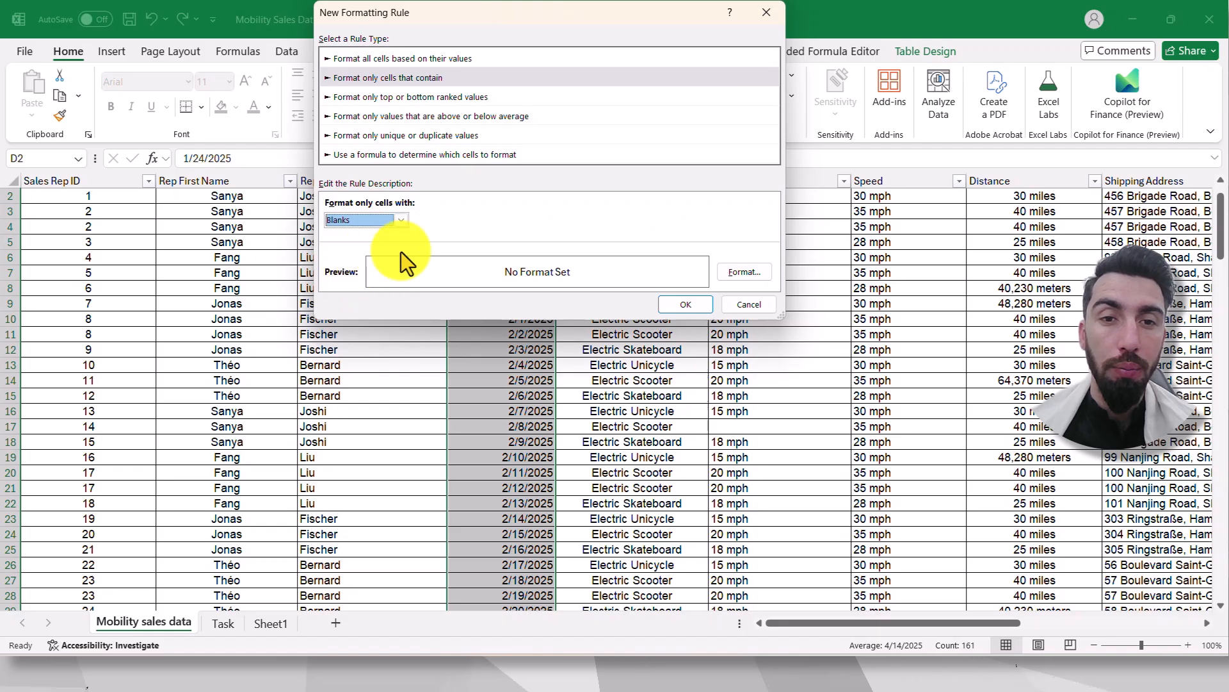
left_click(742, 272)
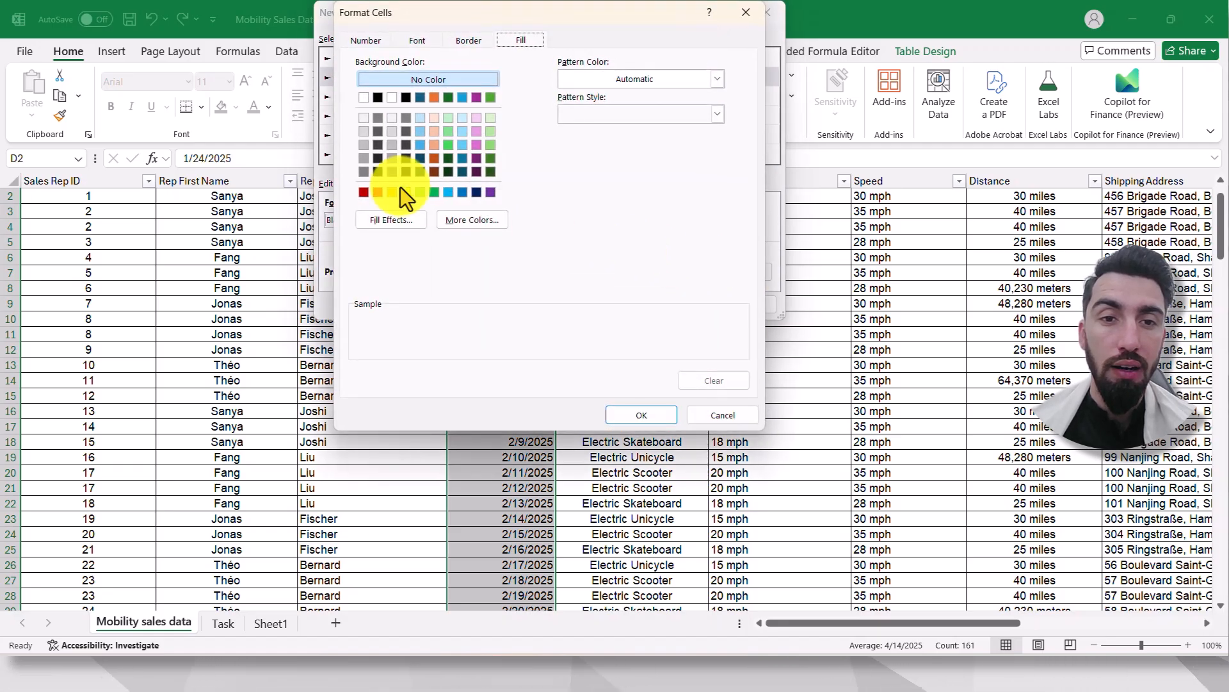
left_click(378, 192)
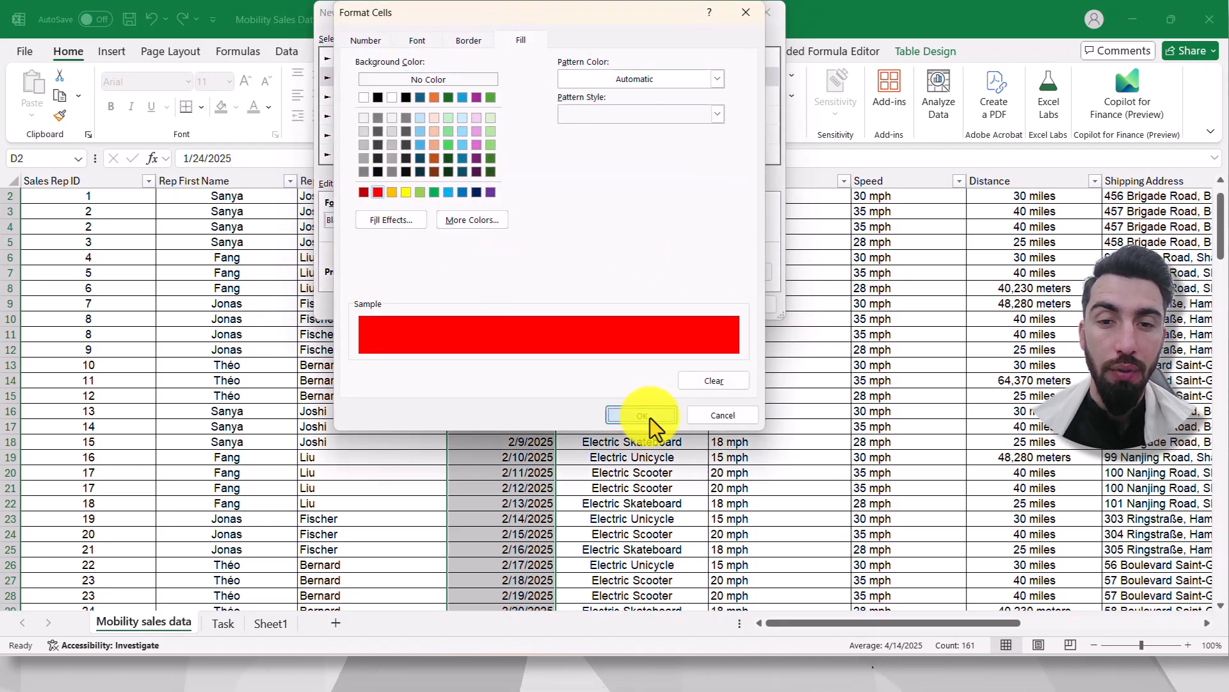
left_click(644, 415)
left_click(679, 305)
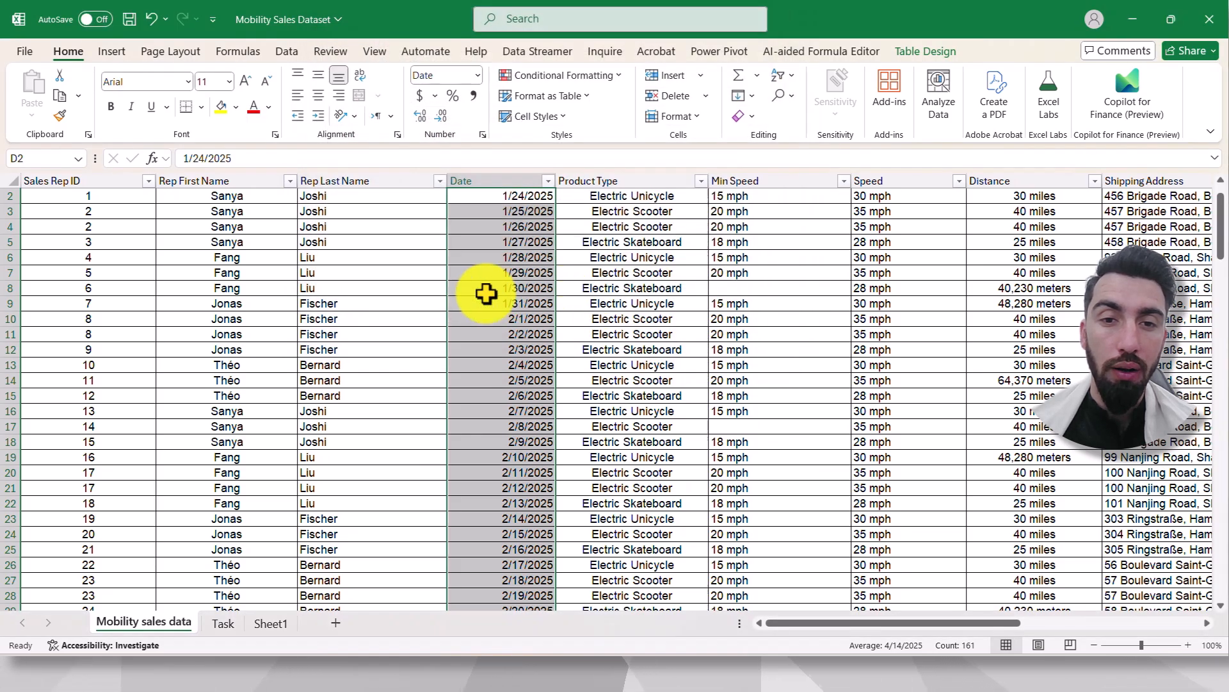
Clear the dates in cells D9, D24 and D4 to test the Blanks rule.
left_click(488, 289)
scroll(494, 296, "down", 8)
scroll(506, 288, "up", 8)
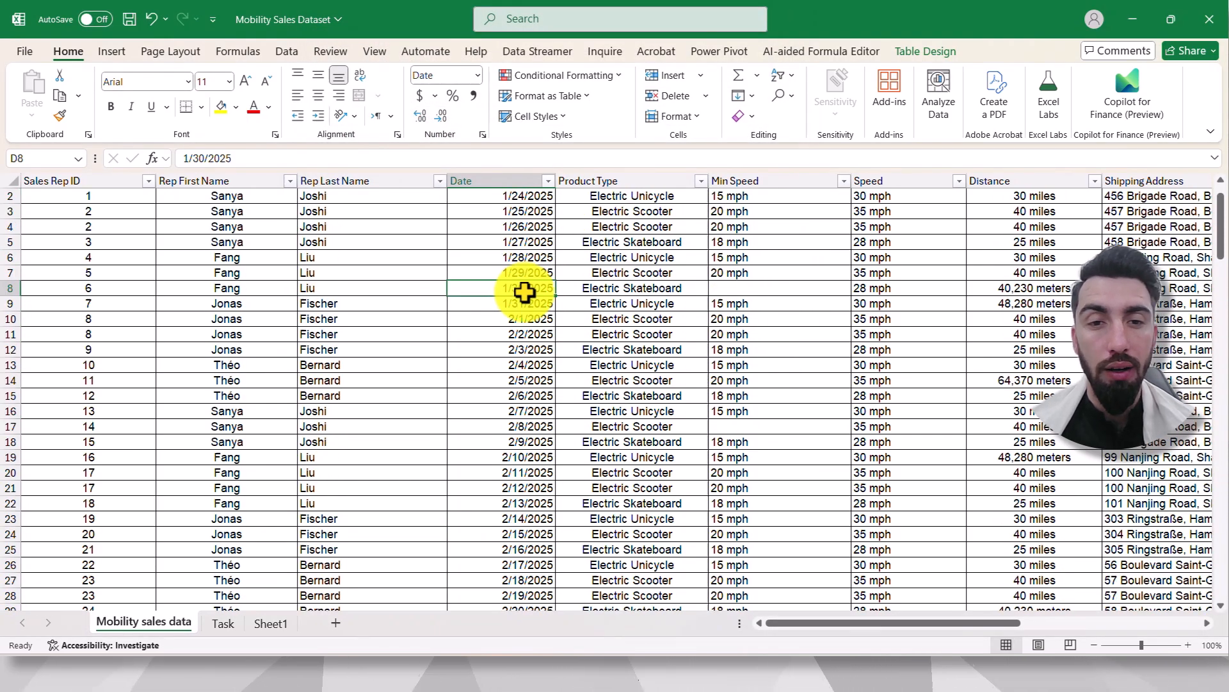
left_click(525, 309)
left_click(664, 335)
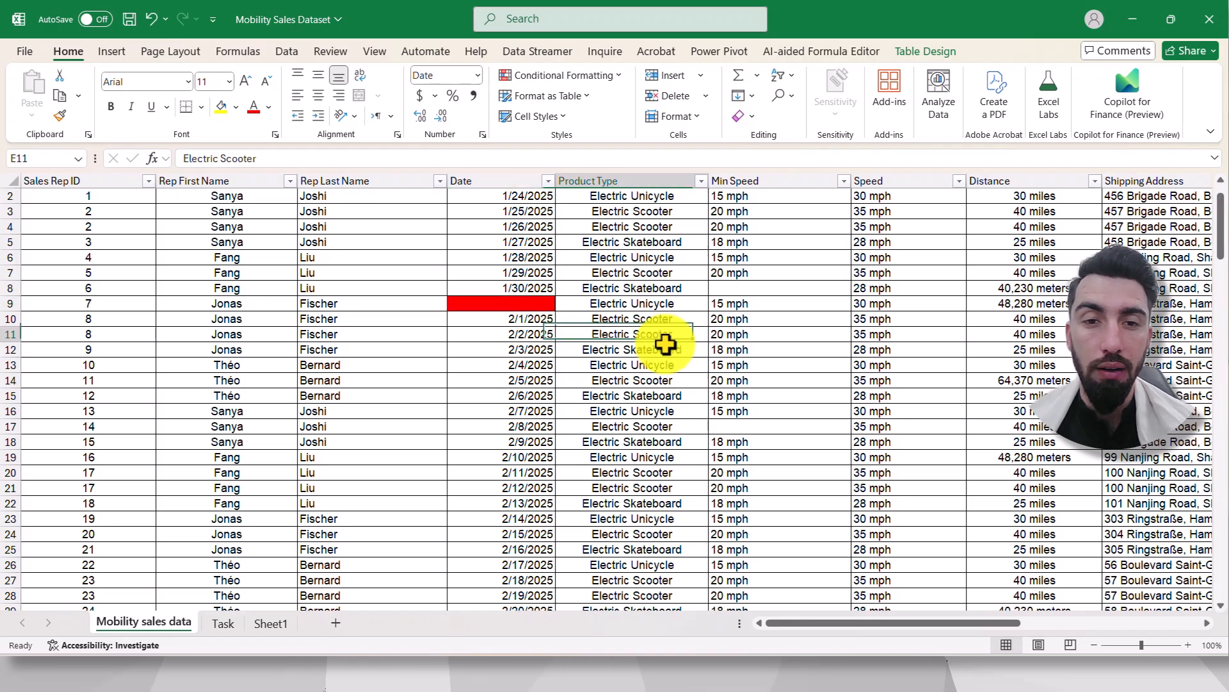
scroll(669, 346, "down", 3)
left_click(535, 397)
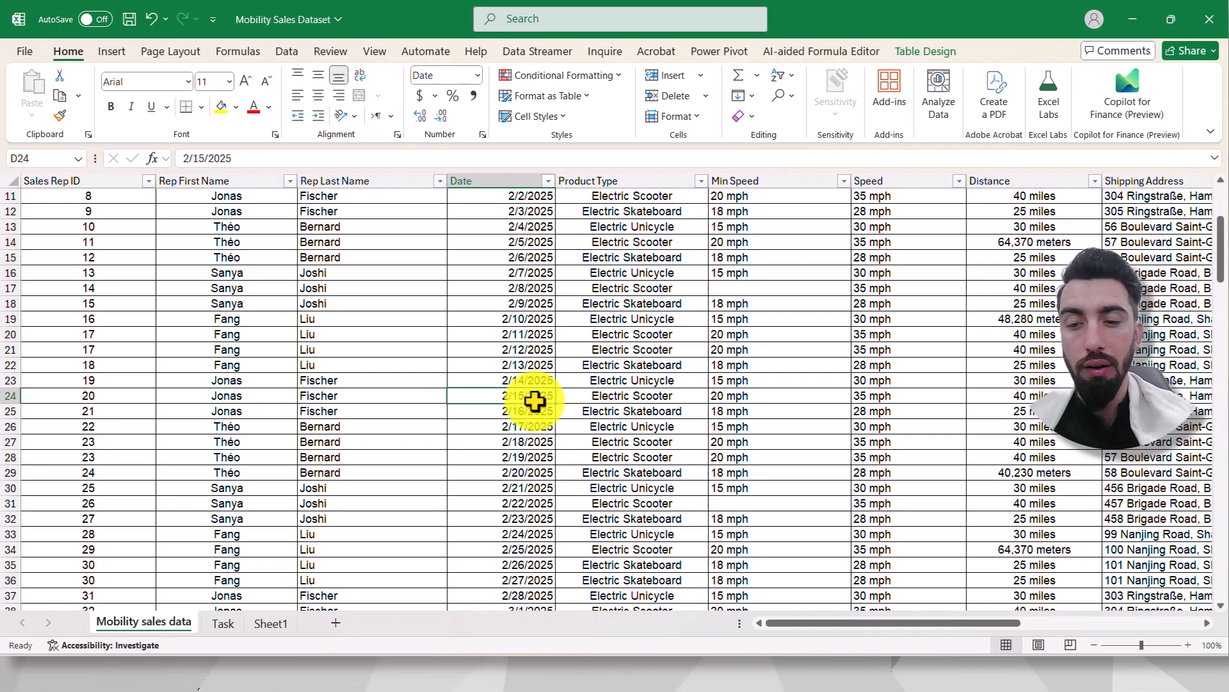
key("Delete")
scroll(631, 391, "up", 8)
left_click(502, 261)
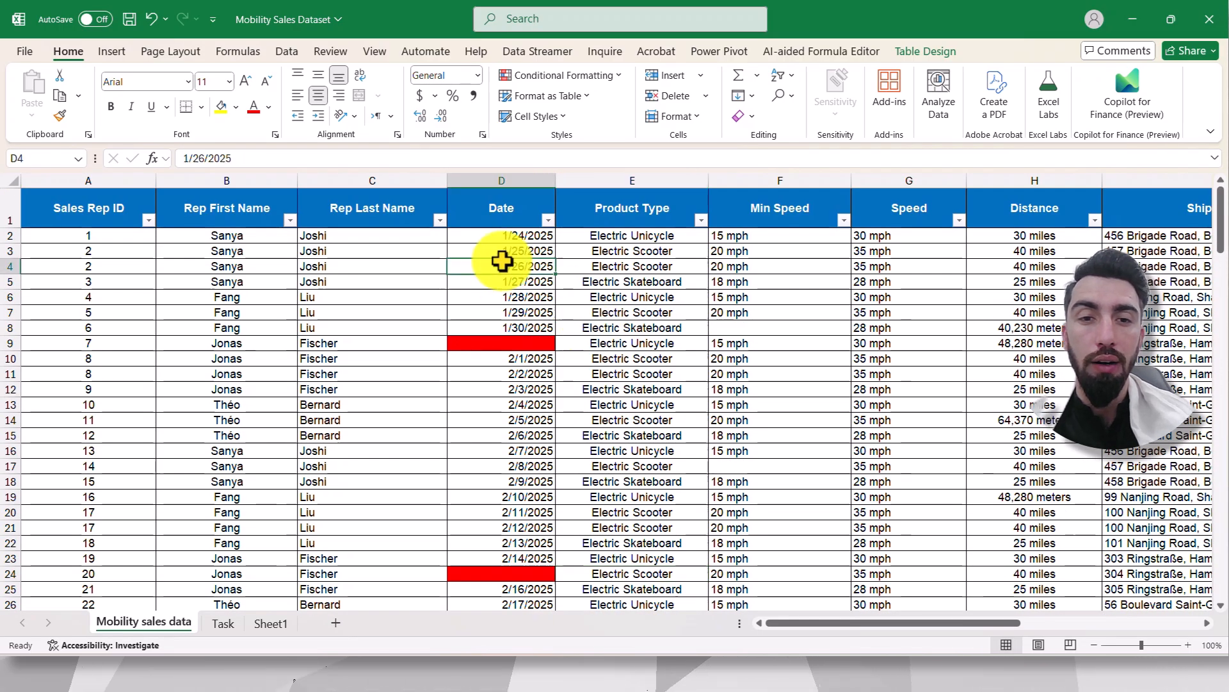
key("Delete")
left_click(634, 297)
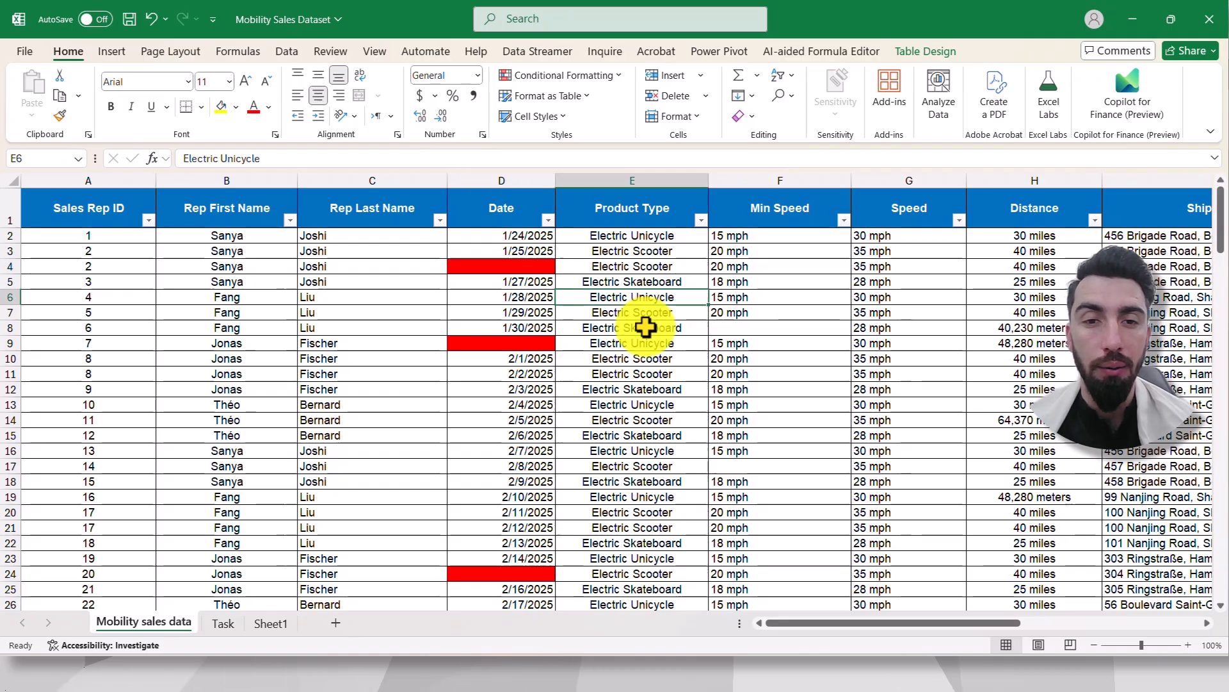
Enter 2/24/2025 in cell D4, and undo this entry together with the cleared dates and the Blanks rule.
double_click(513, 261)
type("2/24/2025")
left_click(666, 358)
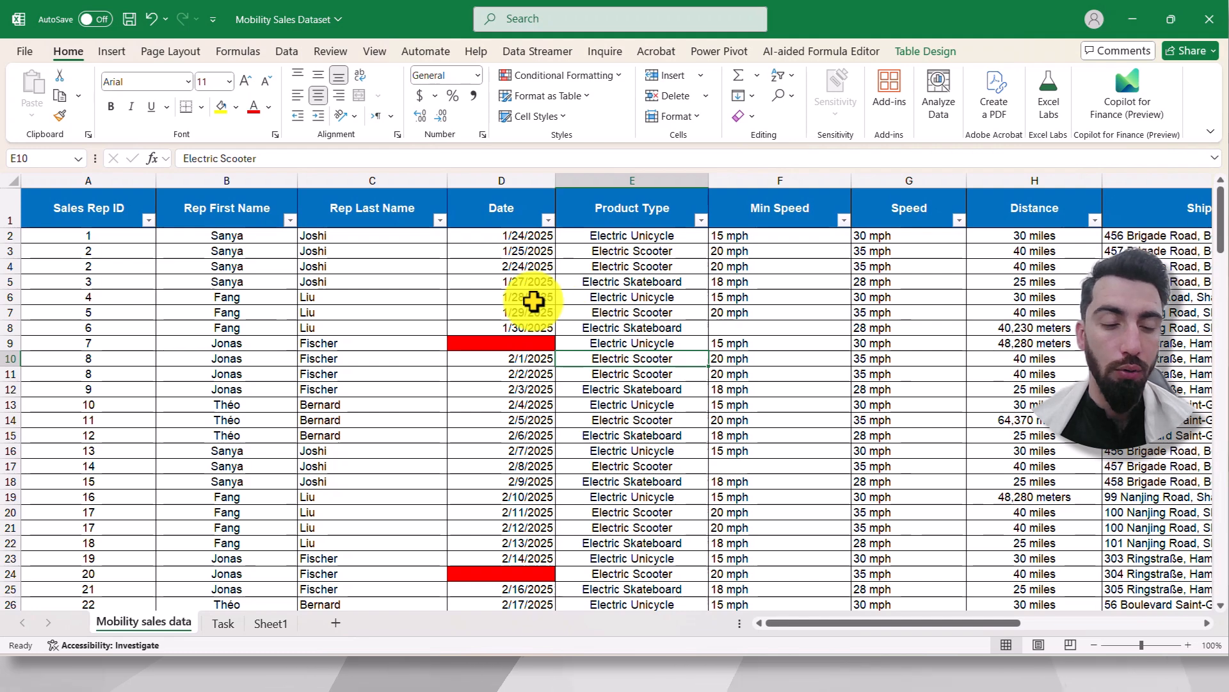
key("ctrl+z")
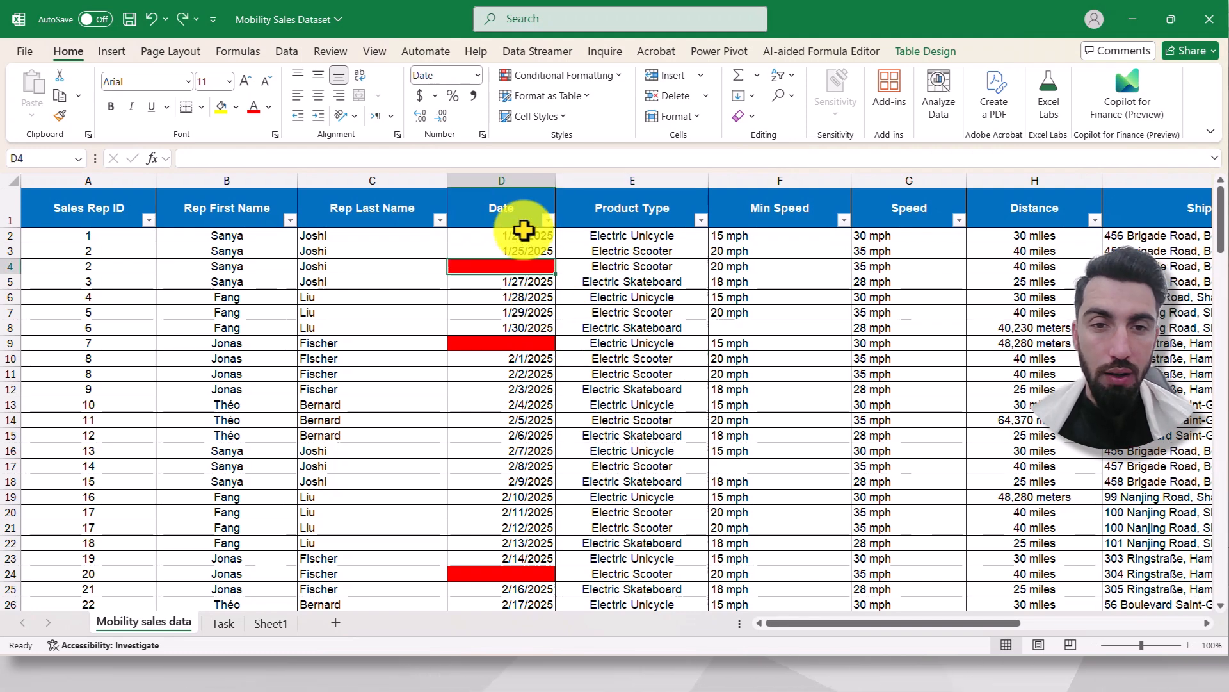
left_click(526, 223)
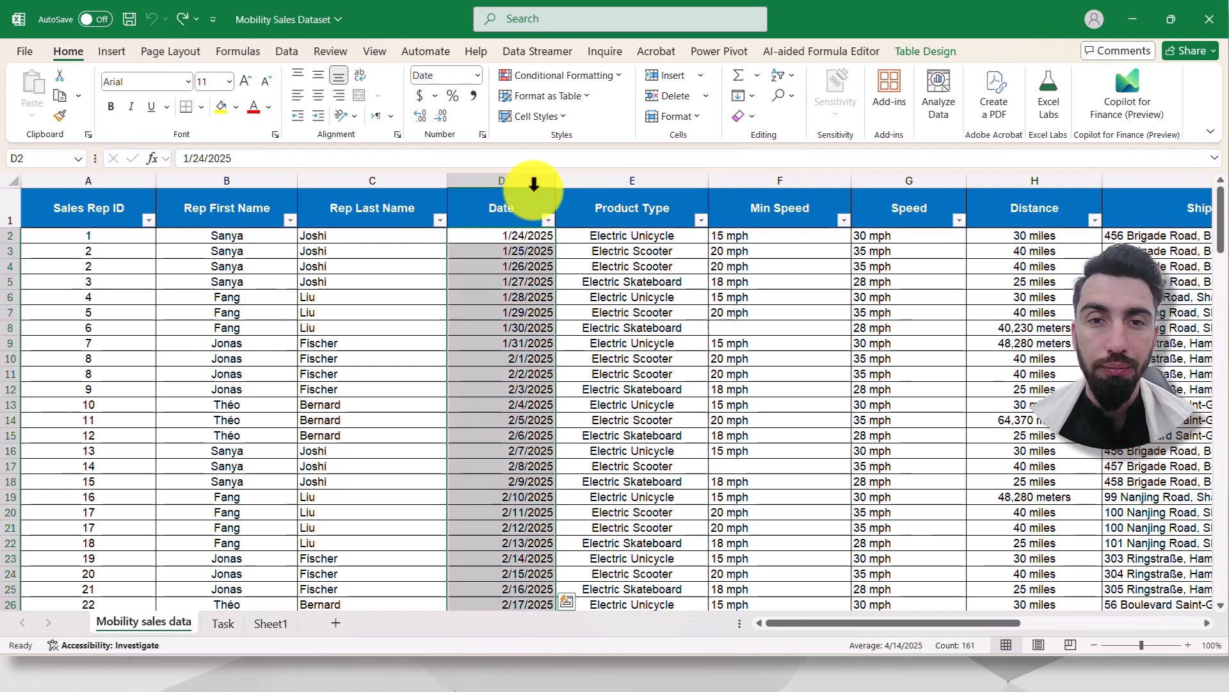
Create a rule on the Date column that formats only cells with No Blanks using a light blue fill.
left_click(572, 79)
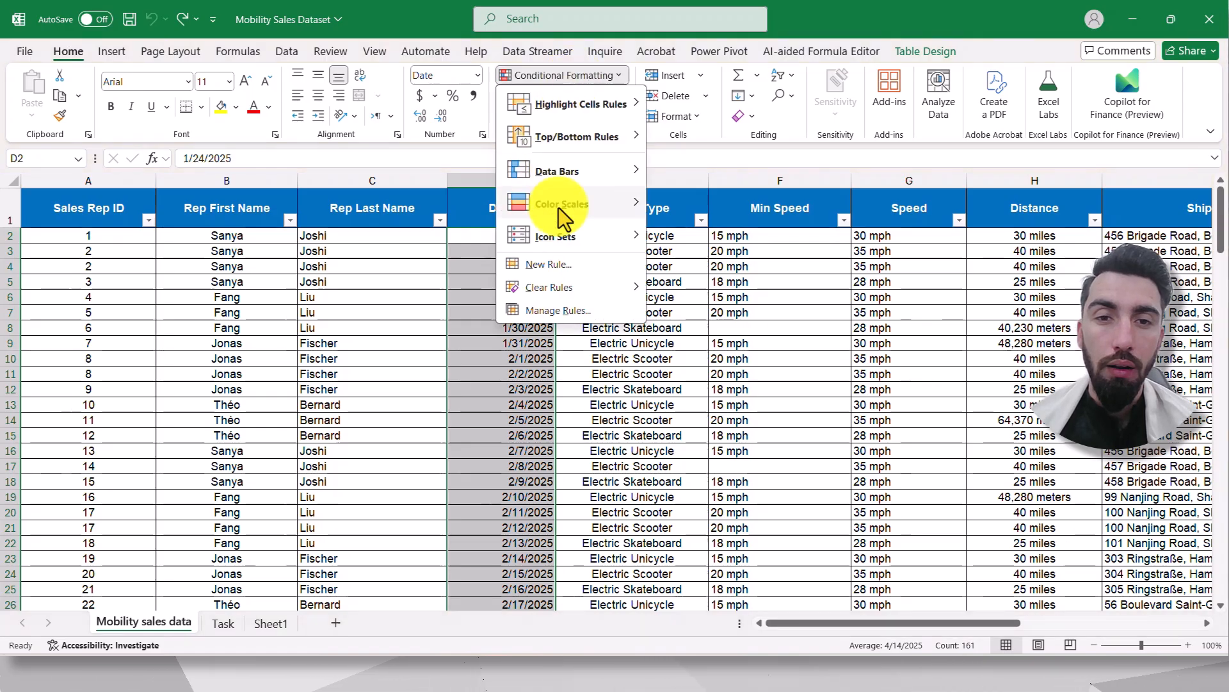
left_click(575, 251)
left_click(408, 78)
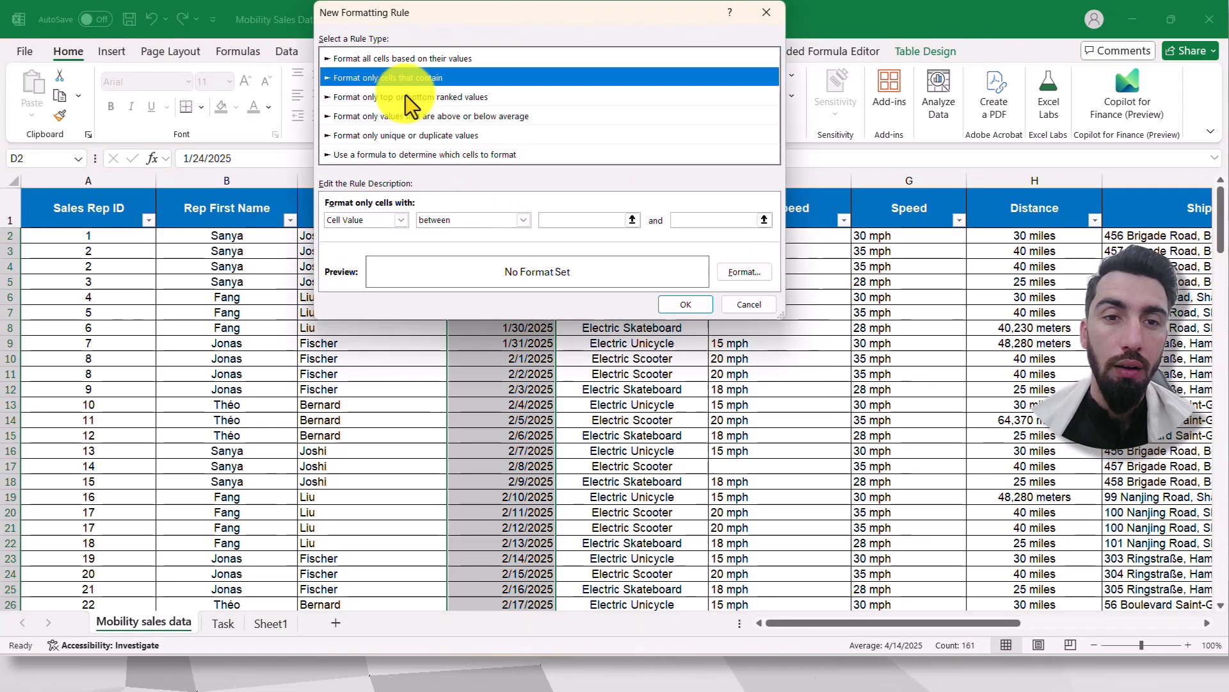
left_click(406, 218)
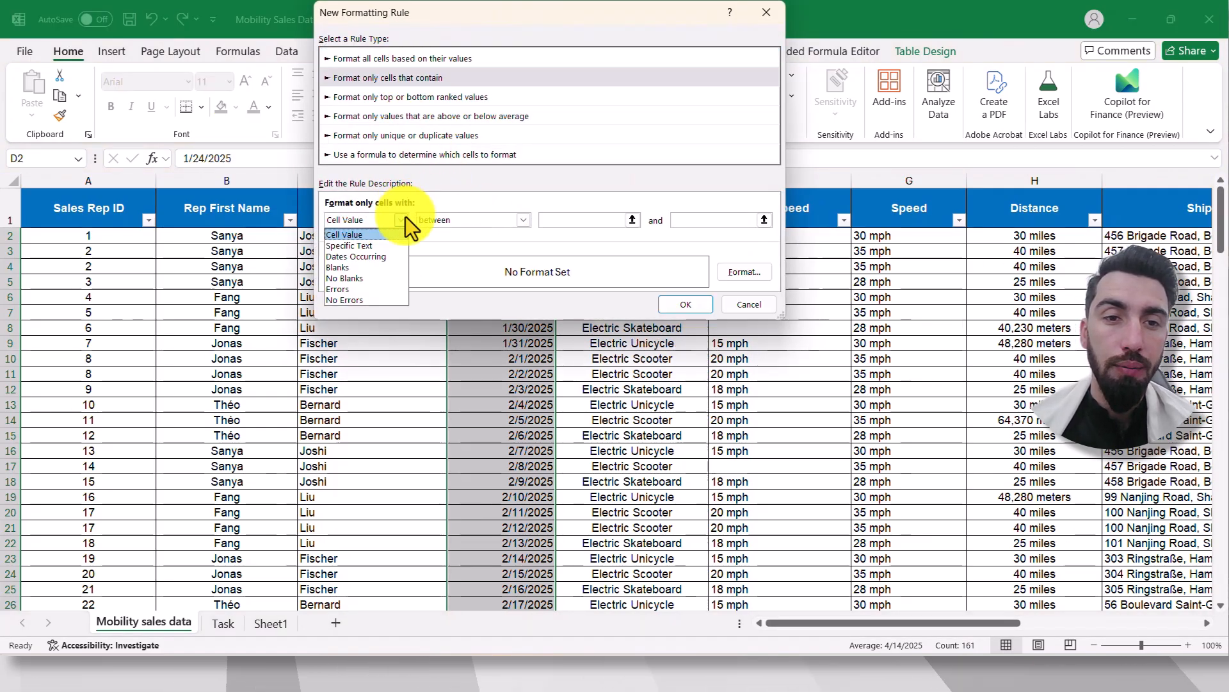
left_click(347, 280)
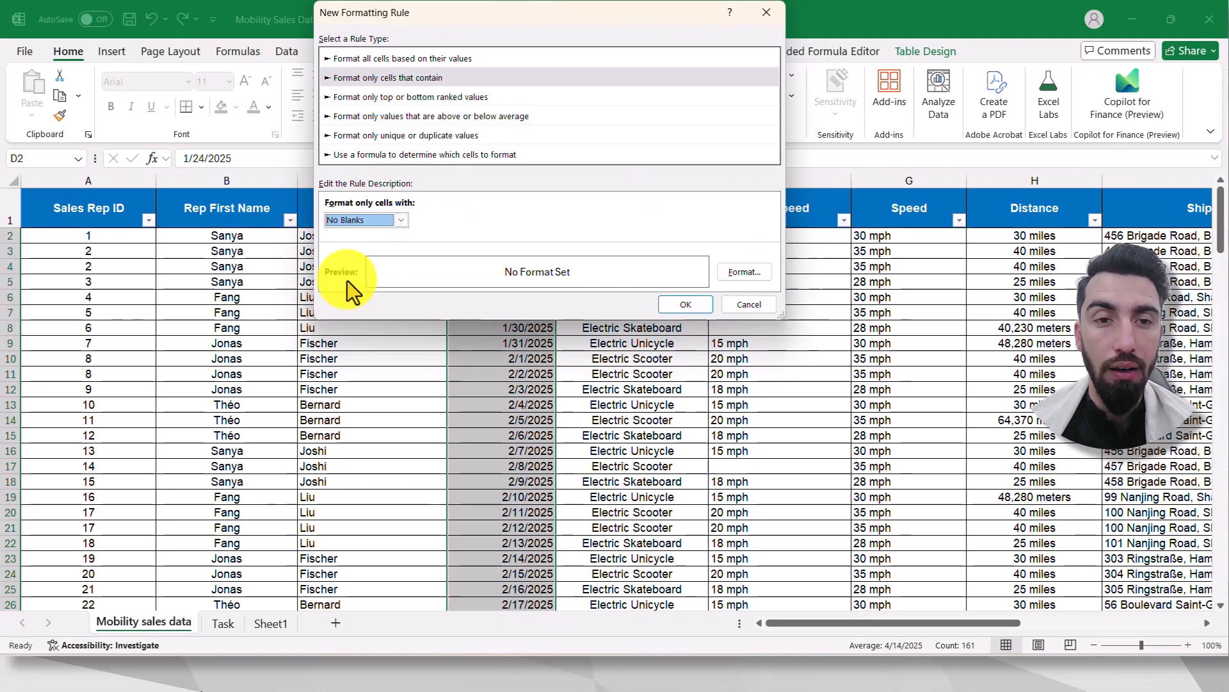
left_click(739, 271)
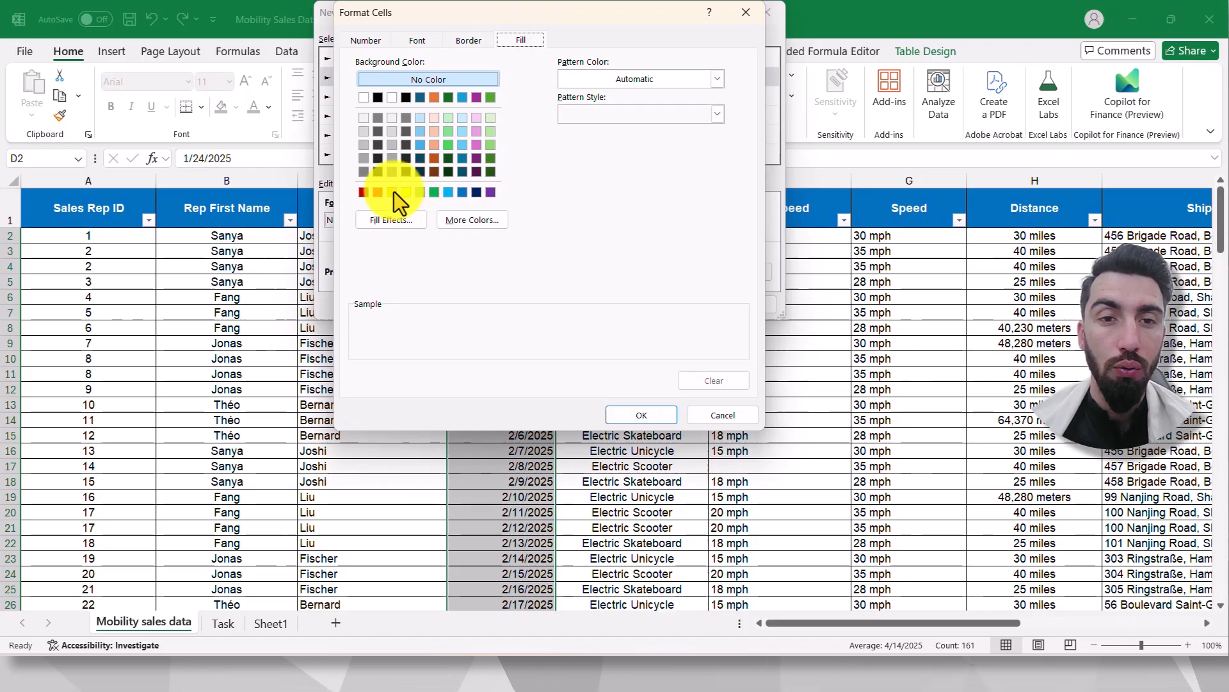
left_click(447, 195)
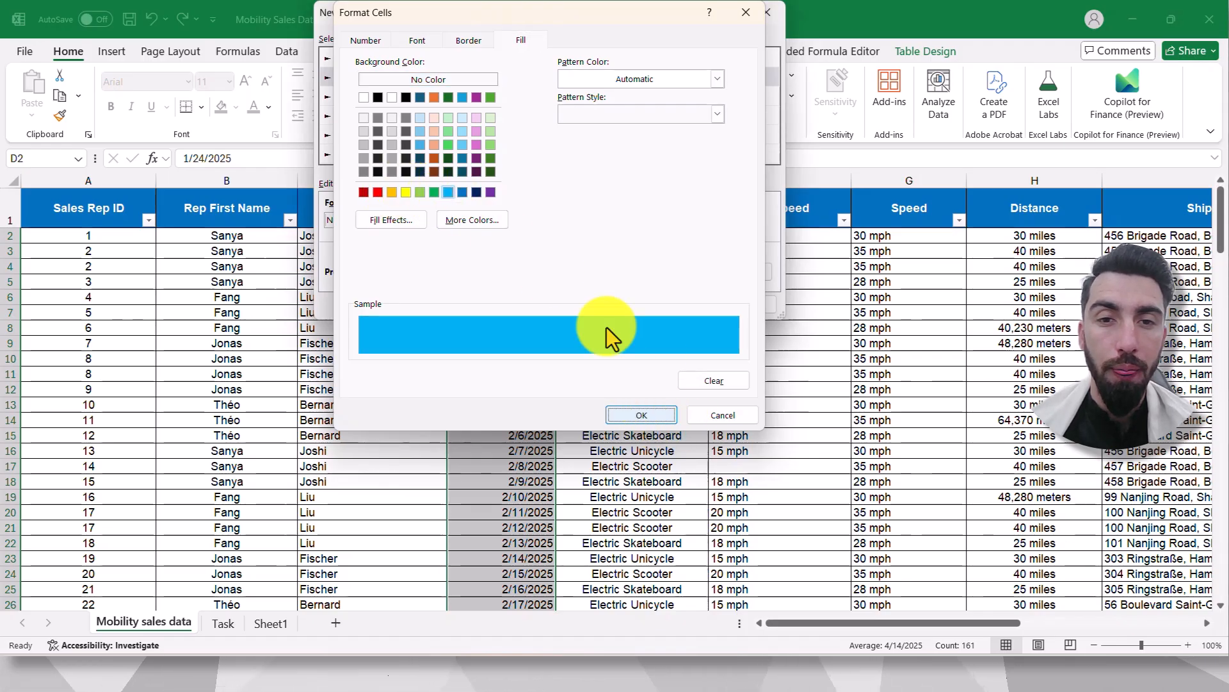
left_click(640, 415)
left_click(683, 304)
left_click(565, 339)
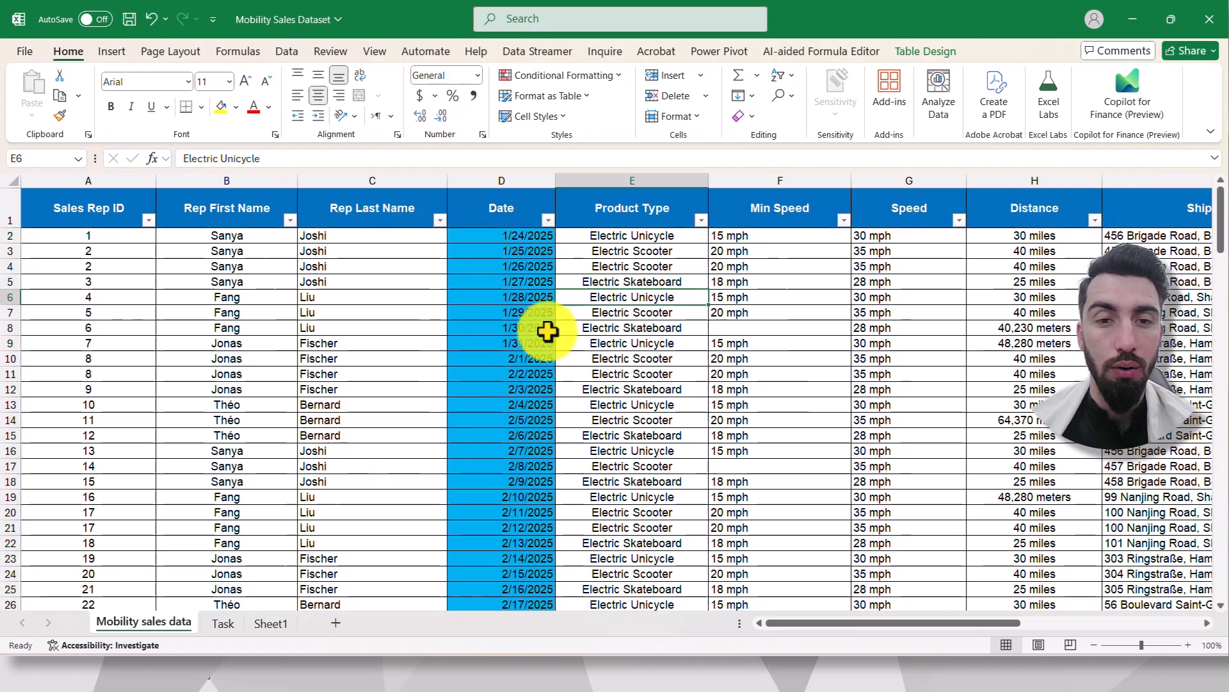
Clear the dates in cells D9, D16 and D21 to test the No Blanks rule.
left_click(526, 342)
key("Delete")
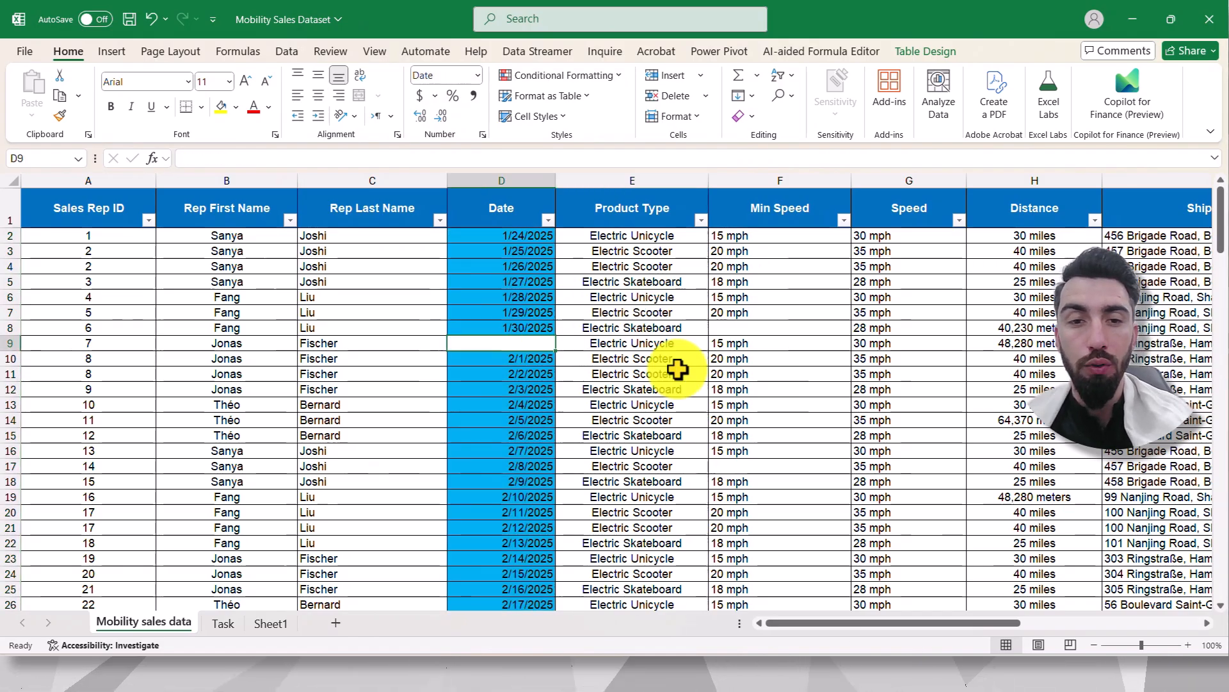
left_click(559, 426)
left_click(546, 450)
key("Delete")
left_click(576, 440)
left_click(530, 526)
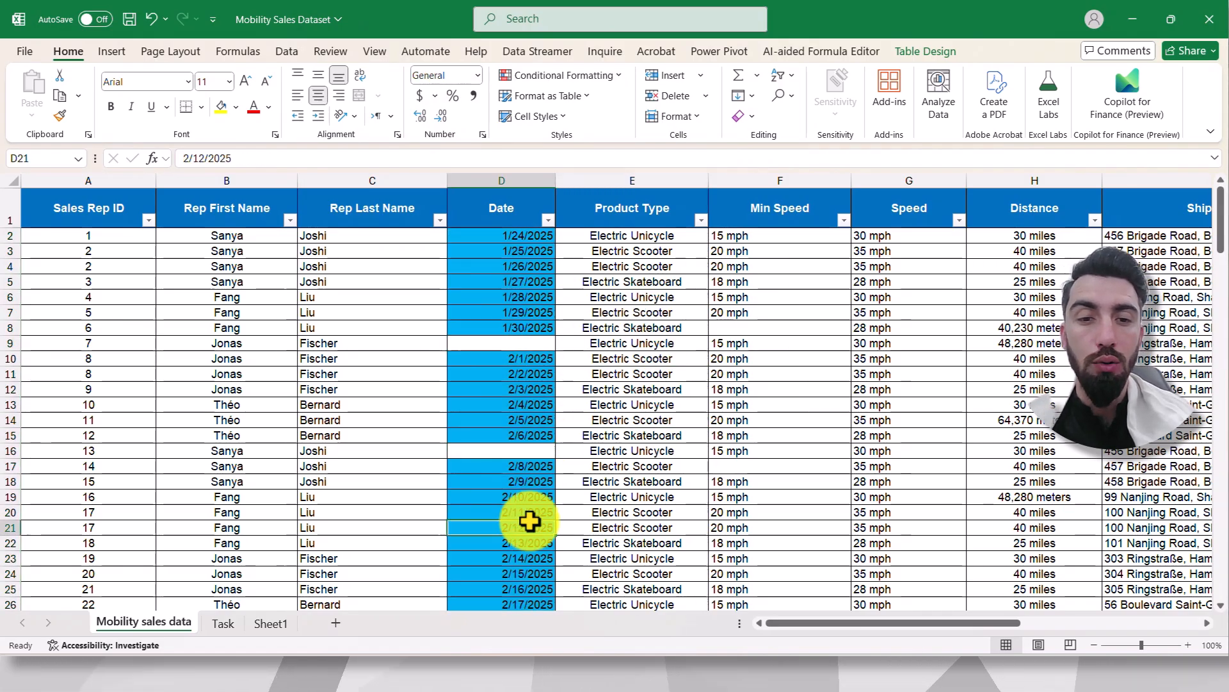
key("Delete")
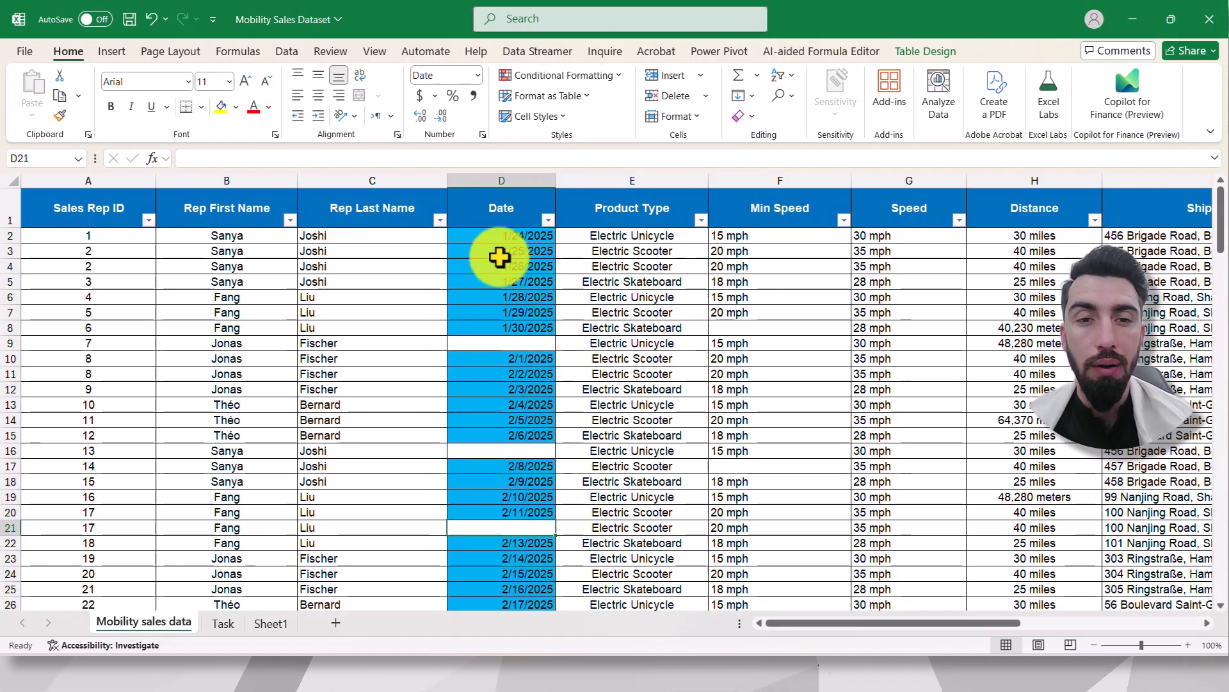
Add a second rule on the Date column that formats only cells with Blanks using a red fill.
left_click(500, 189)
left_click(540, 75)
left_click(549, 257)
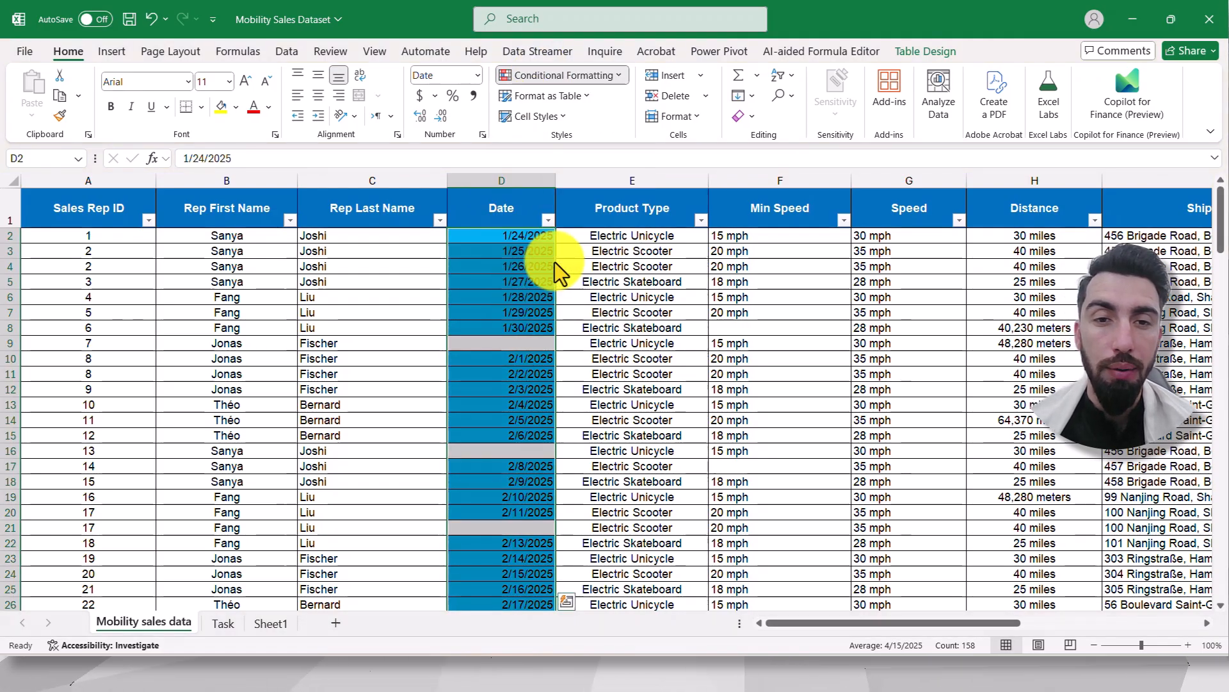
left_click(391, 77)
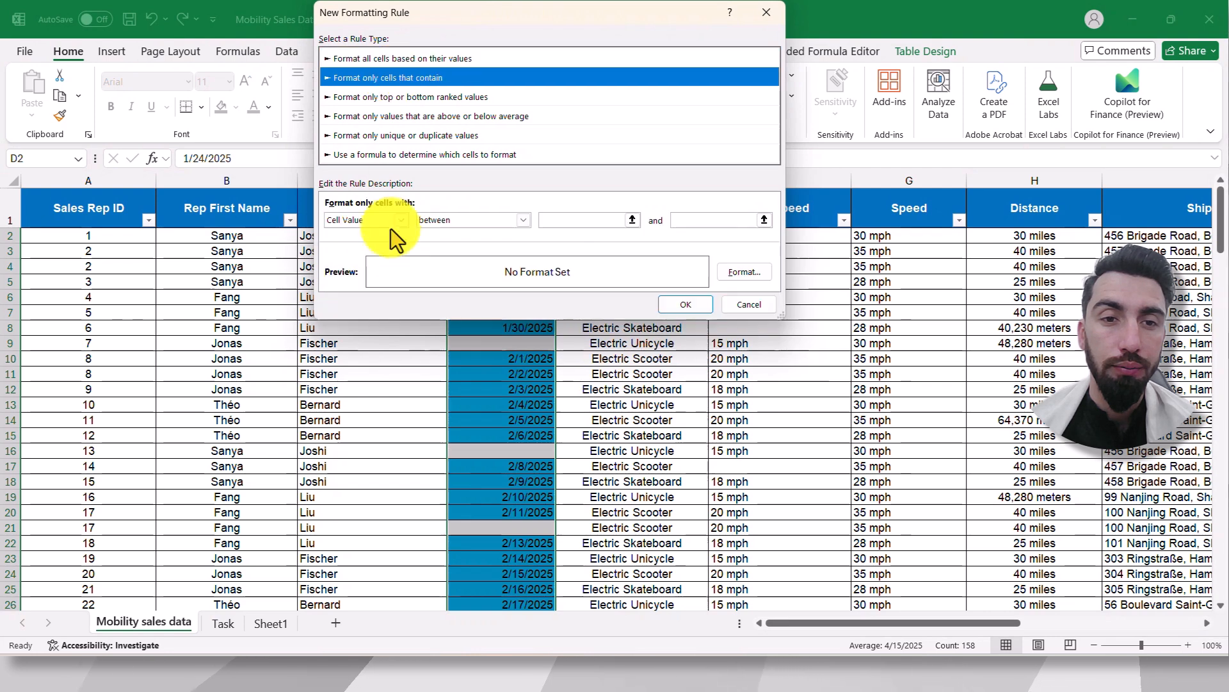
left_click(402, 221)
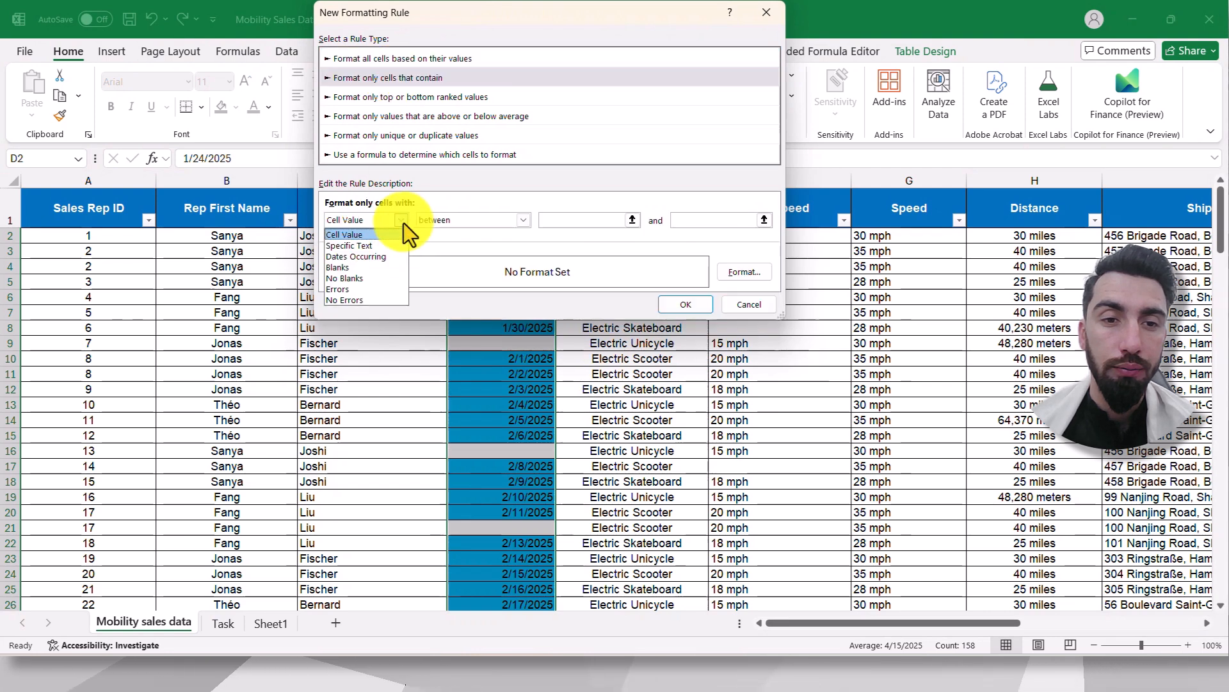
left_click(367, 266)
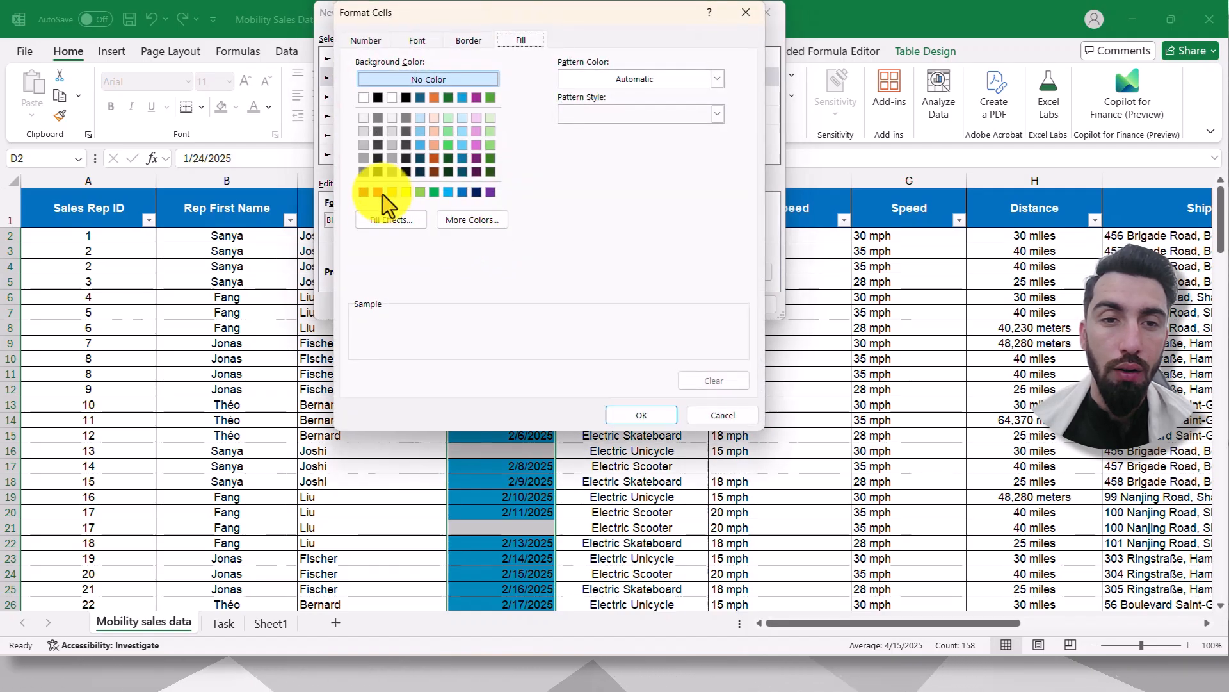
left_click(378, 192)
left_click(649, 415)
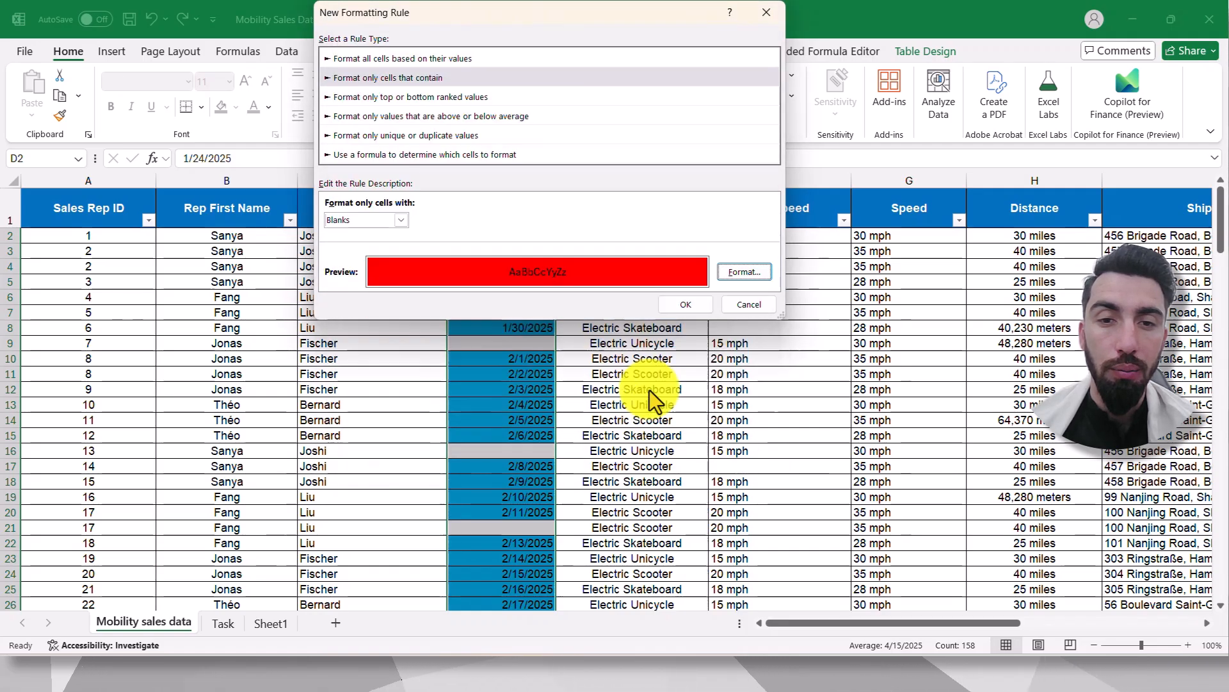
left_click(687, 302)
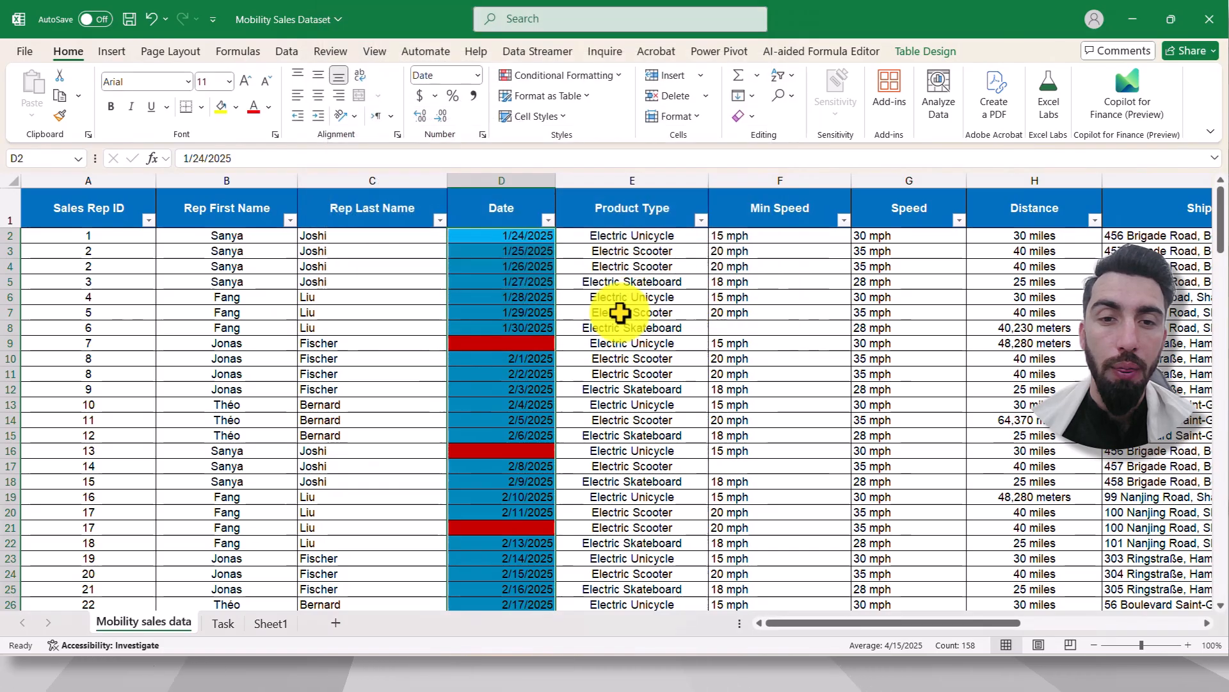
left_click(627, 312)
Clear the date in cell D12 and enter dfg in it to test both rules.
left_click(524, 391)
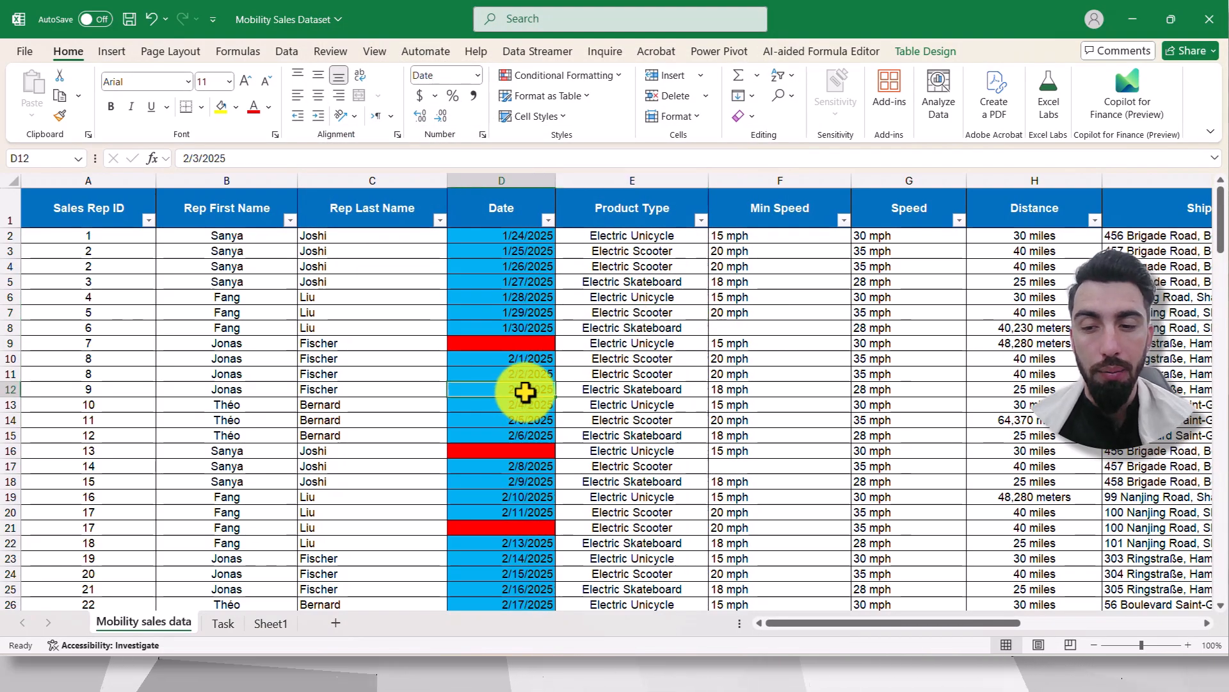
left_click(698, 413)
left_click(522, 387)
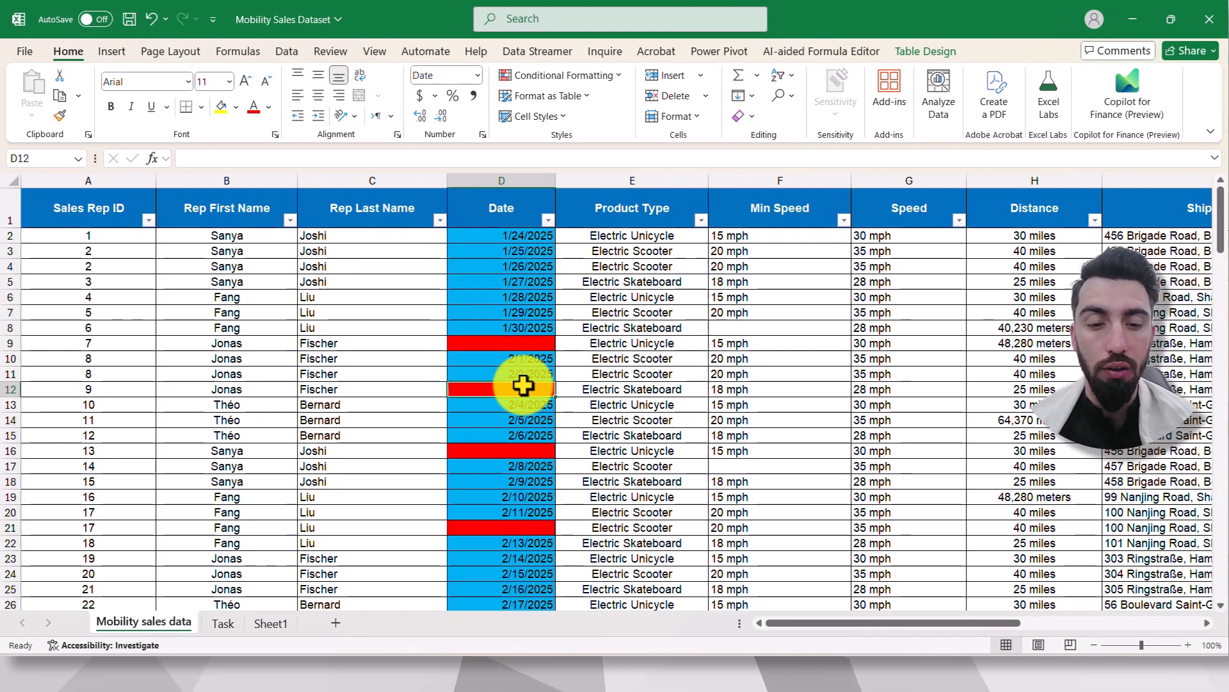
type("dfg")
left_click(666, 403)
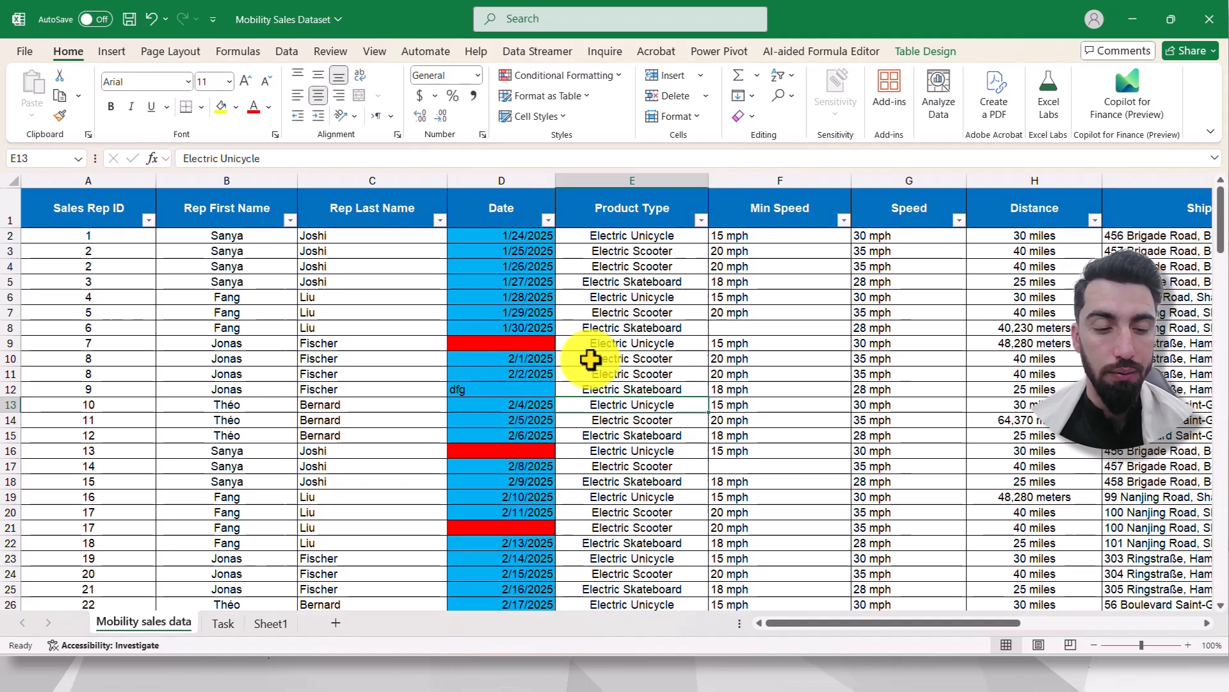
left_click(502, 181)
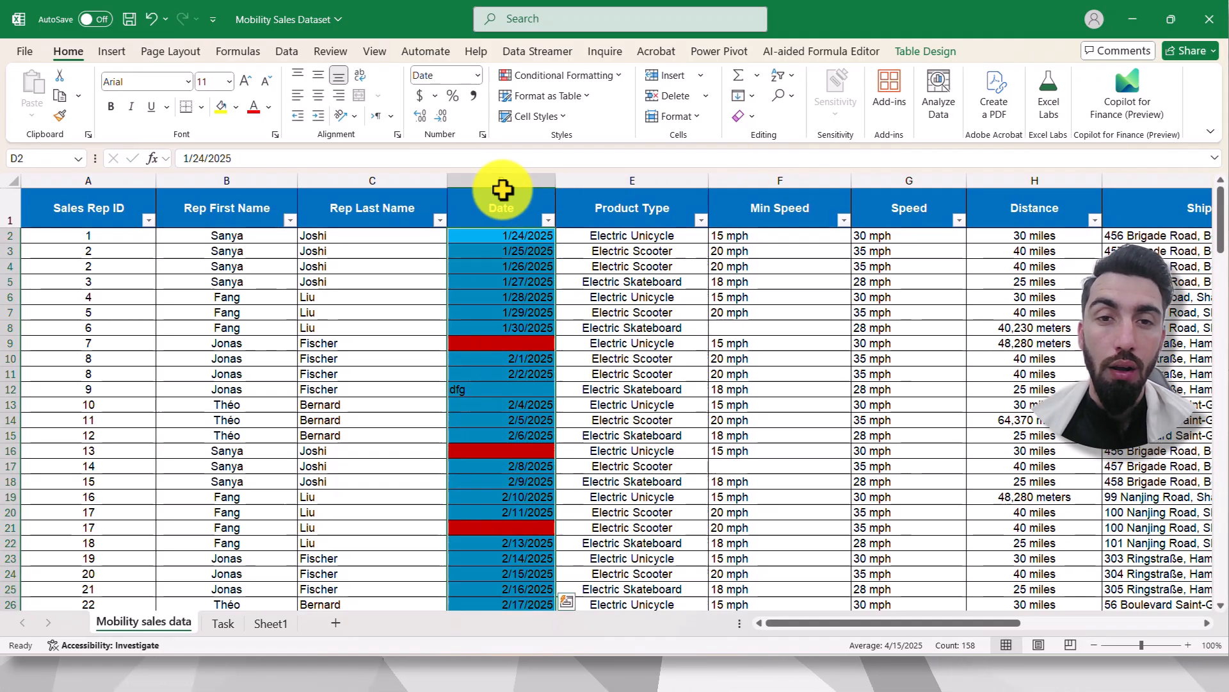
left_click(606, 77)
key("Escape")
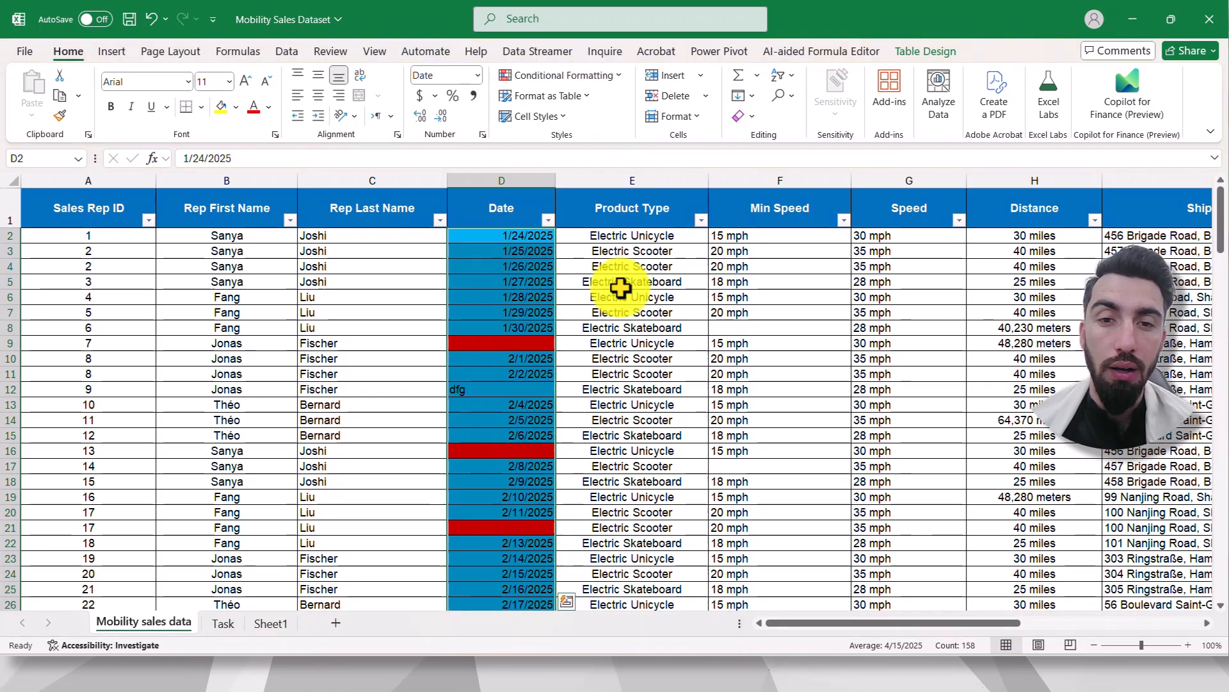
left_click(580, 72)
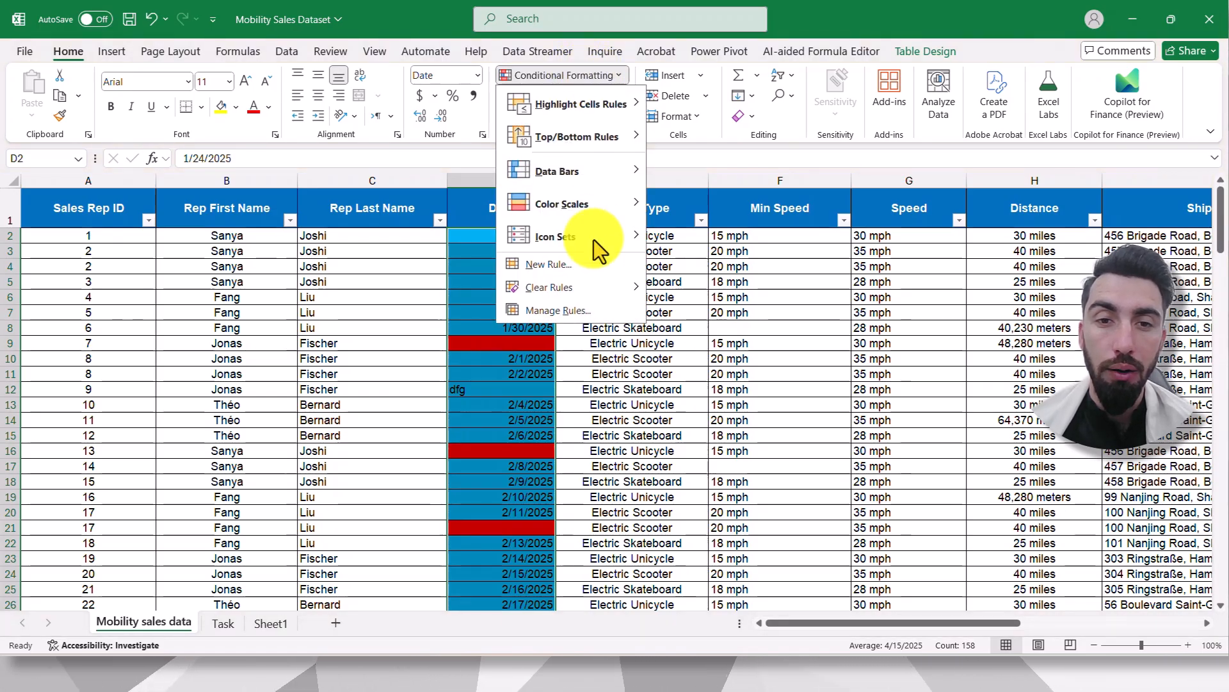
key("Escape")
left_click_drag(586, 340, 585, 328)
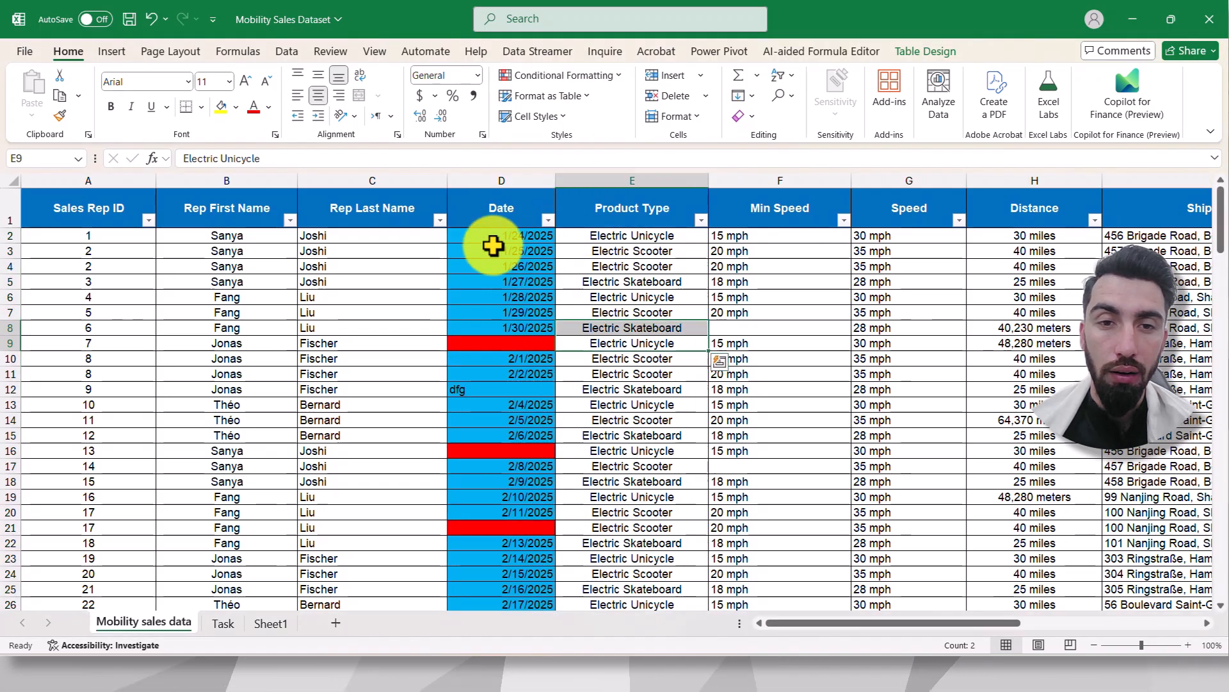
left_click(491, 185)
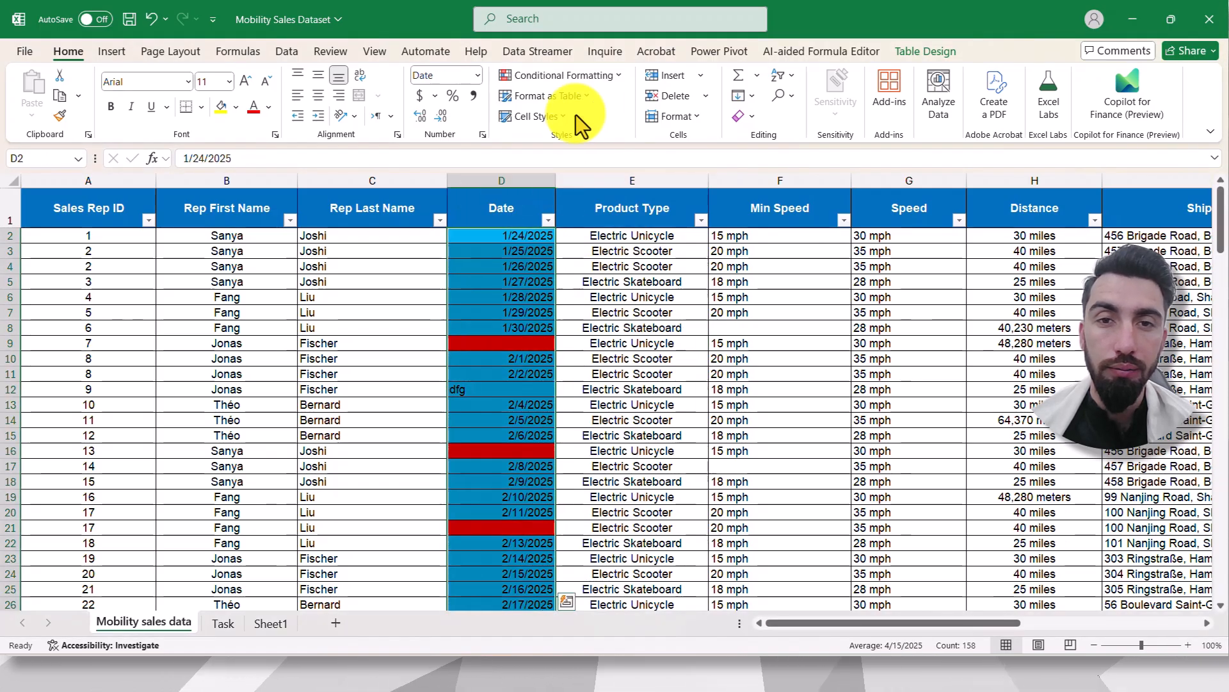
left_click(606, 77)
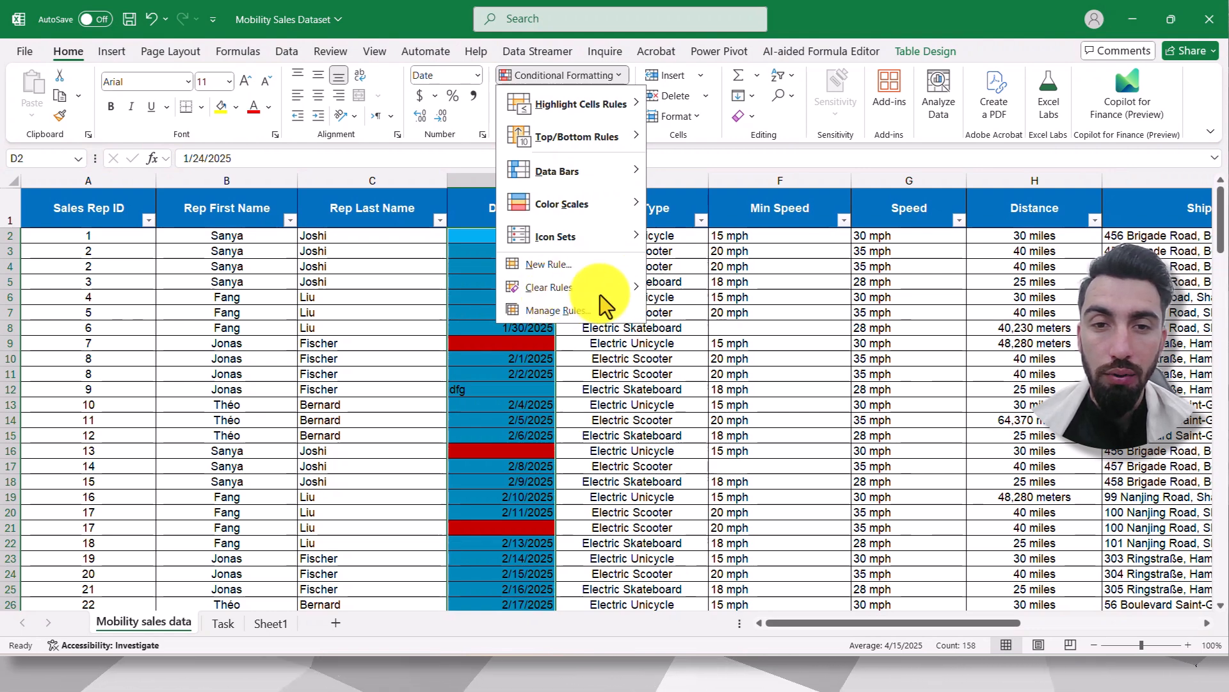
left_click(554, 312)
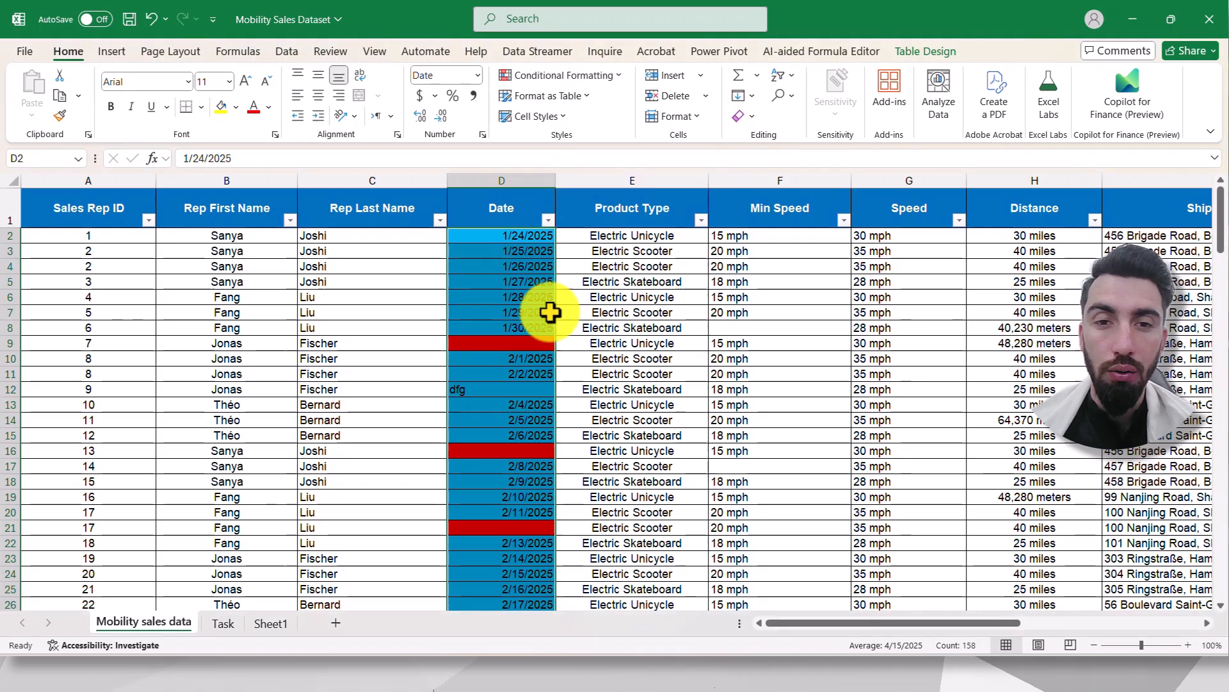
Create a rule on the Date column that formats only cells with Errors using a red fill.
left_click(566, 301)
left_click(537, 327)
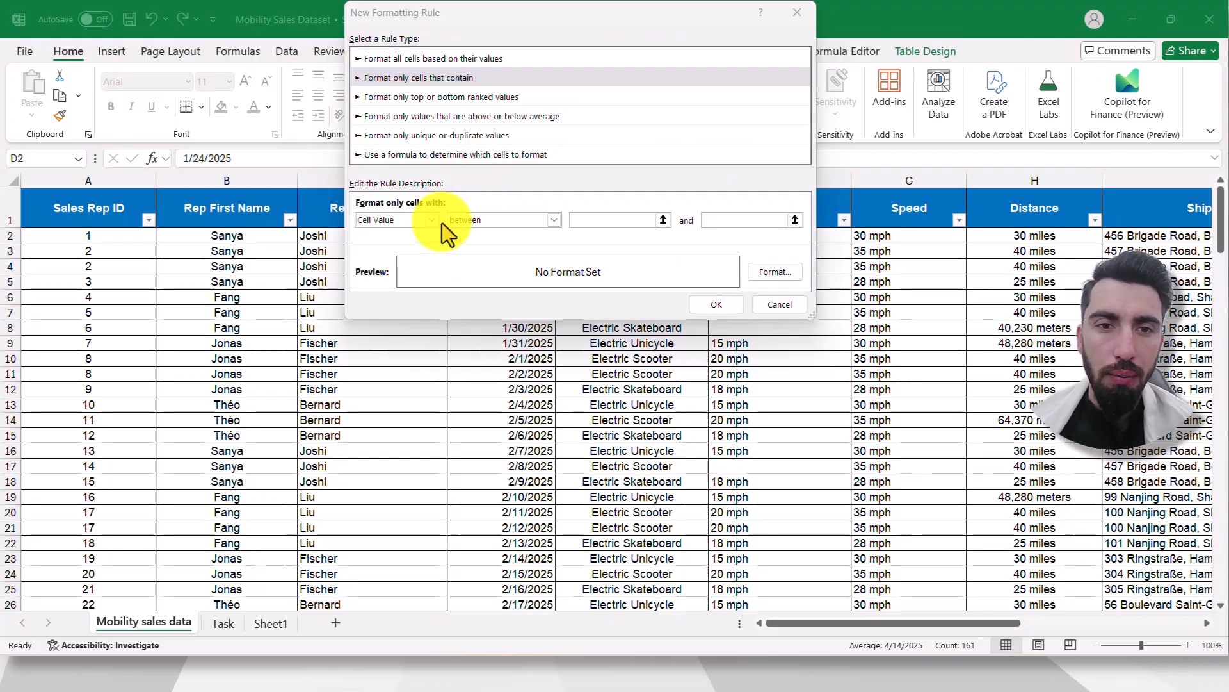
left_click(424, 218)
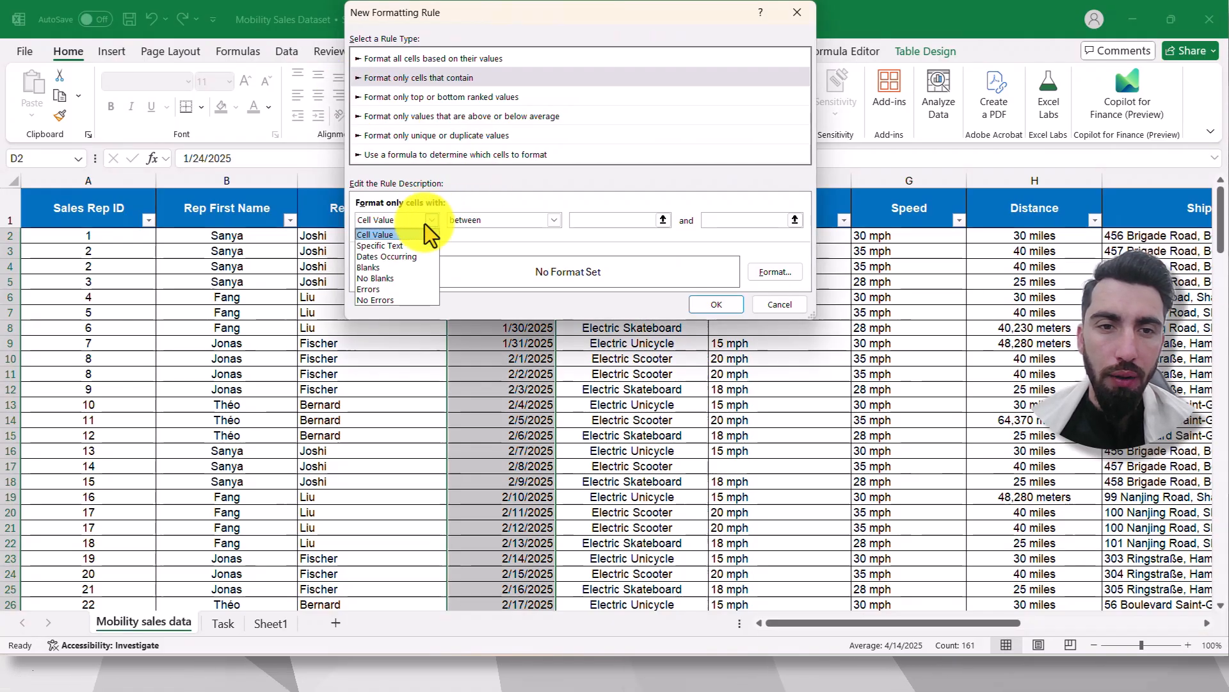
left_click(374, 290)
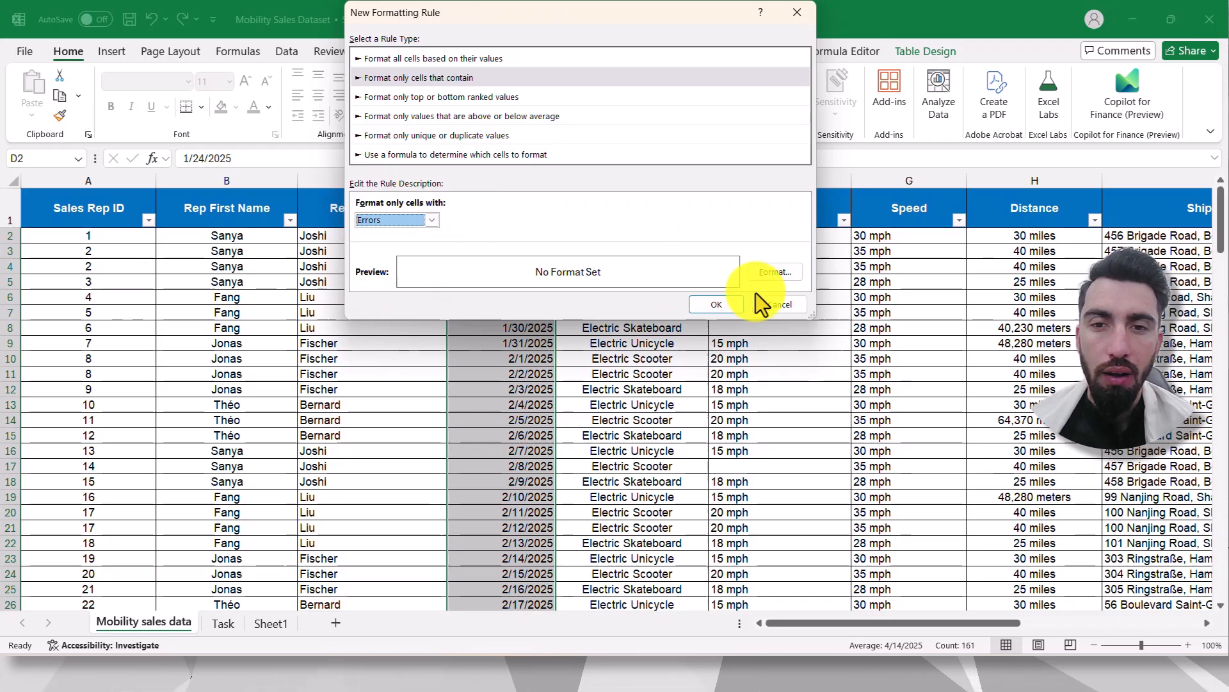
left_click(773, 271)
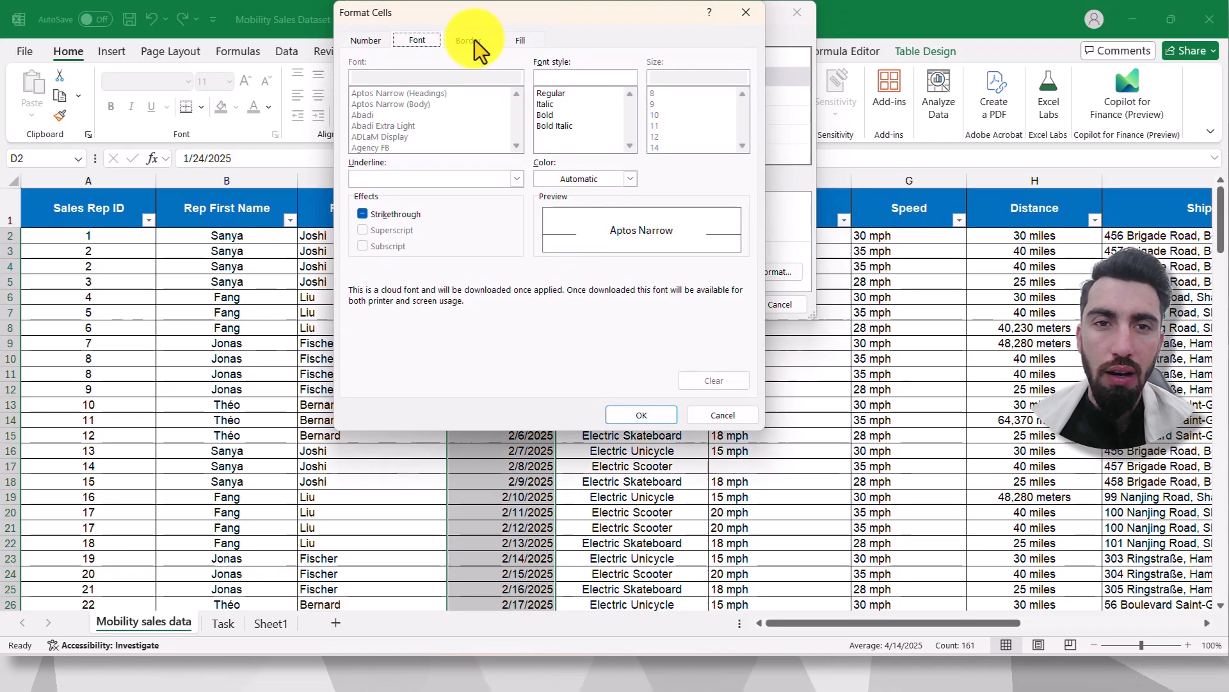
left_click(519, 41)
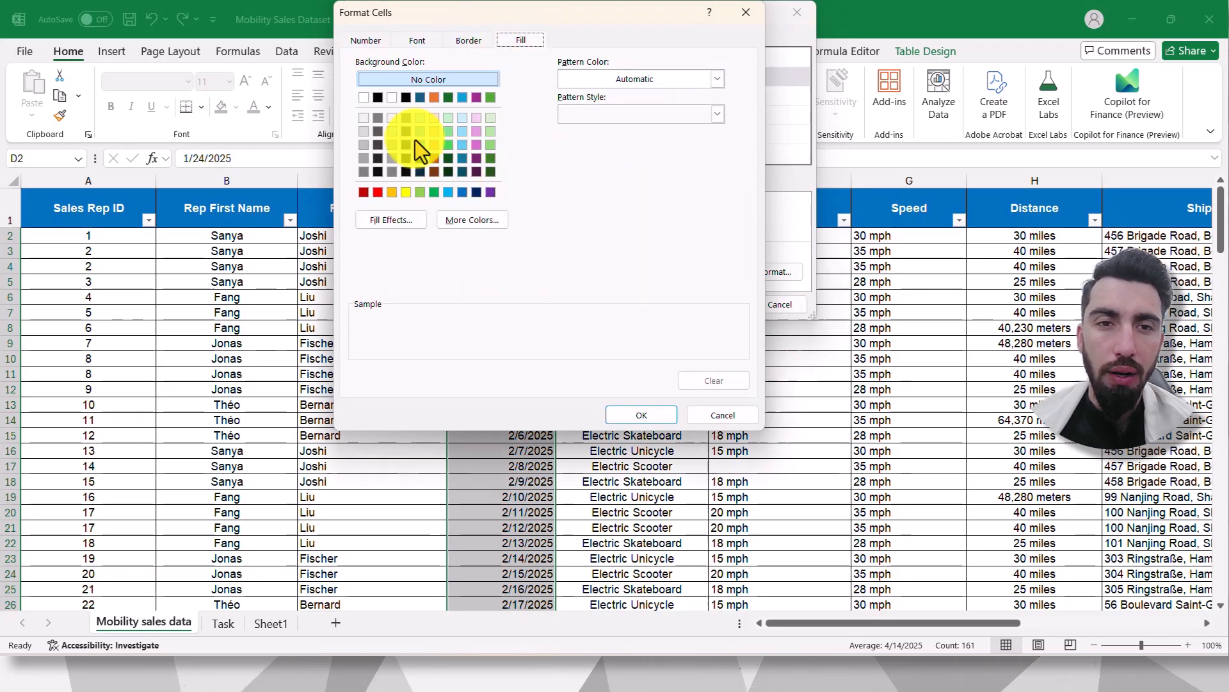
left_click(378, 192)
left_click(644, 412)
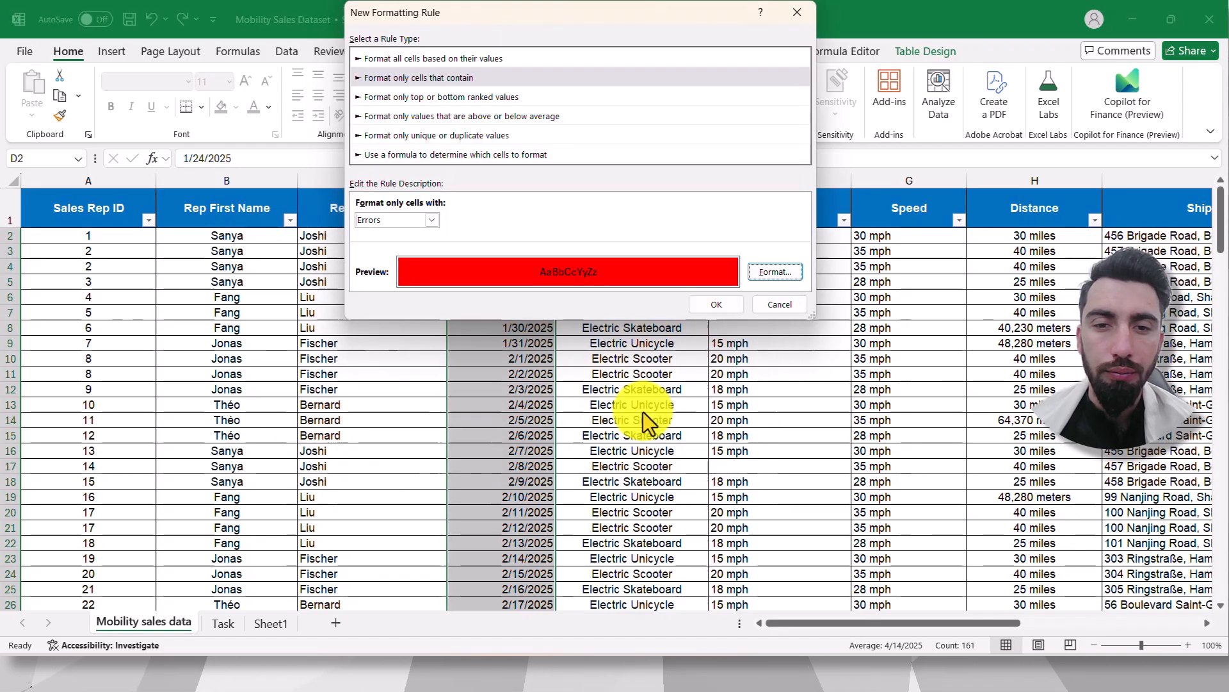
left_click(712, 305)
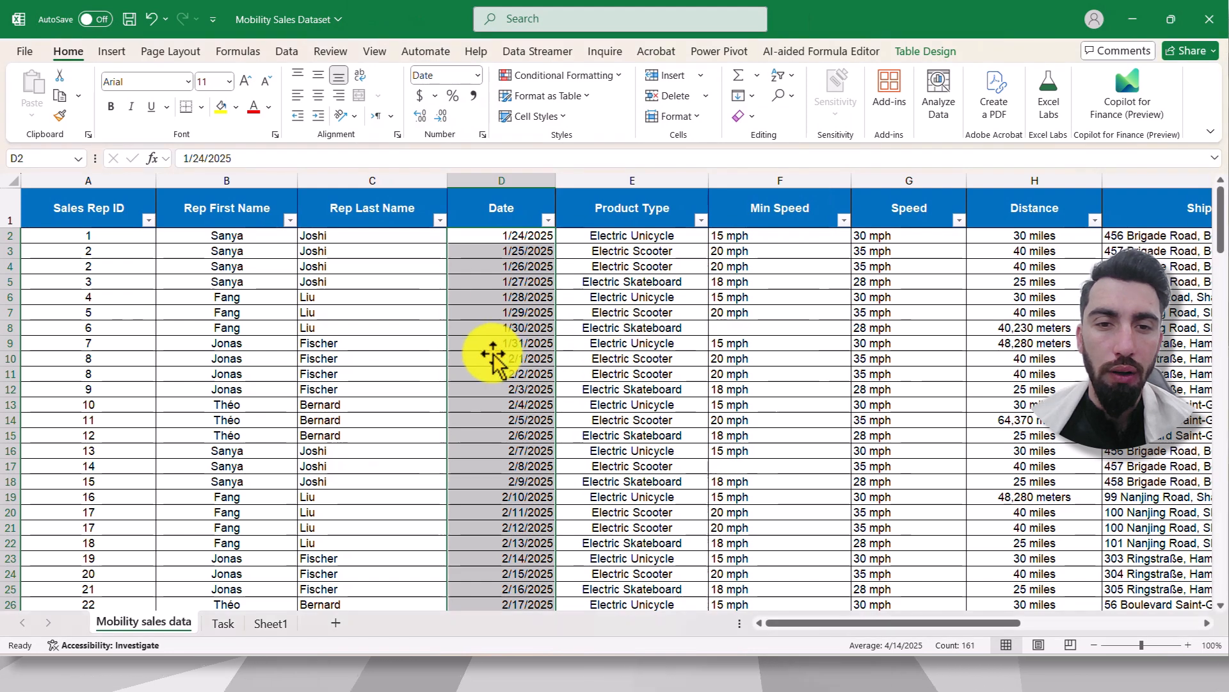
Enter the formula =9/0 in cell D10 to test the Errors rule.
left_click(520, 359)
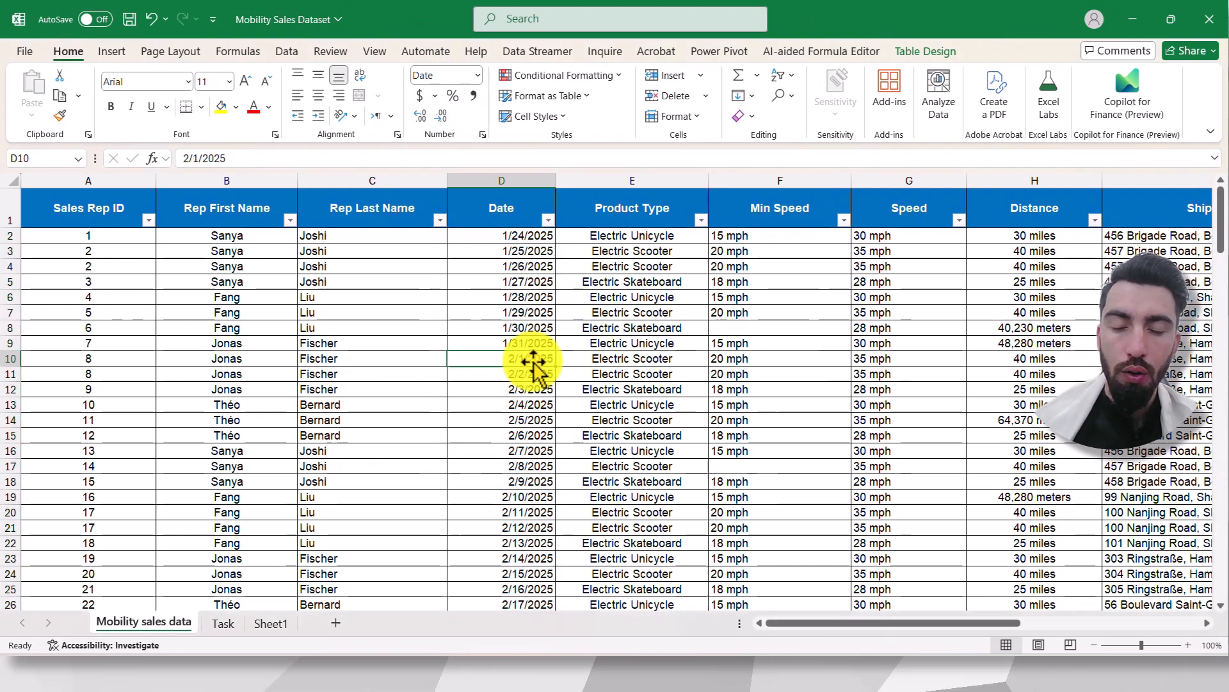
type("=")
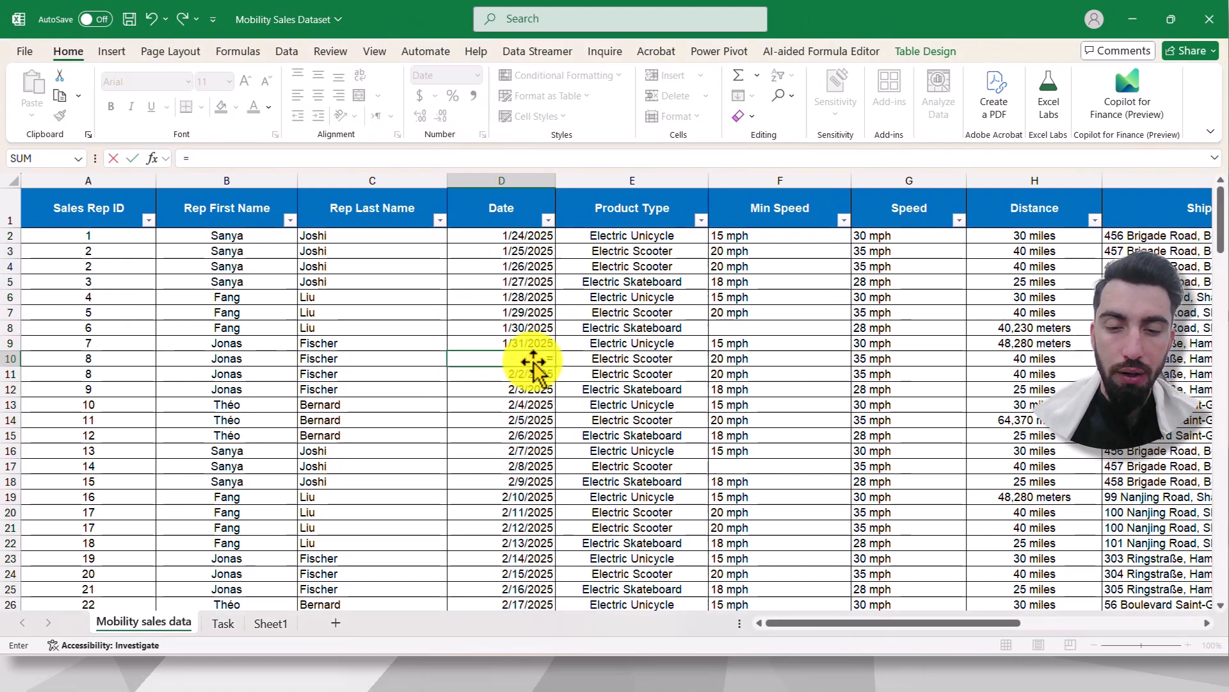
type("9/")
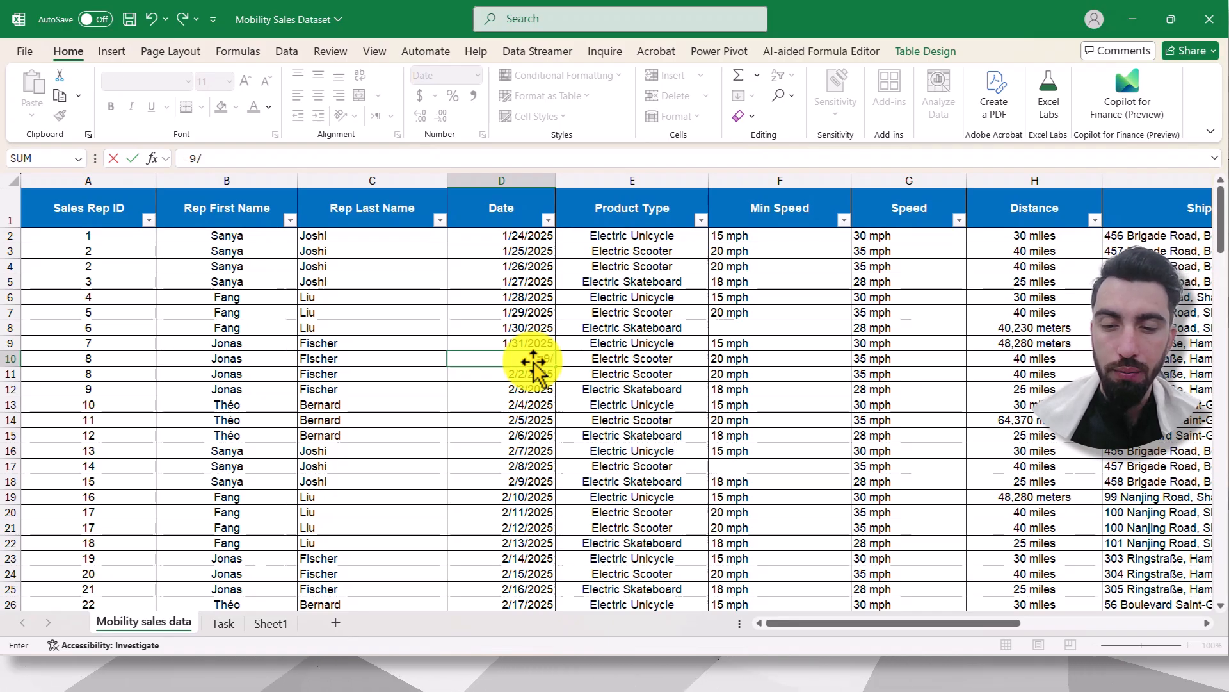
type("0")
key("Return")
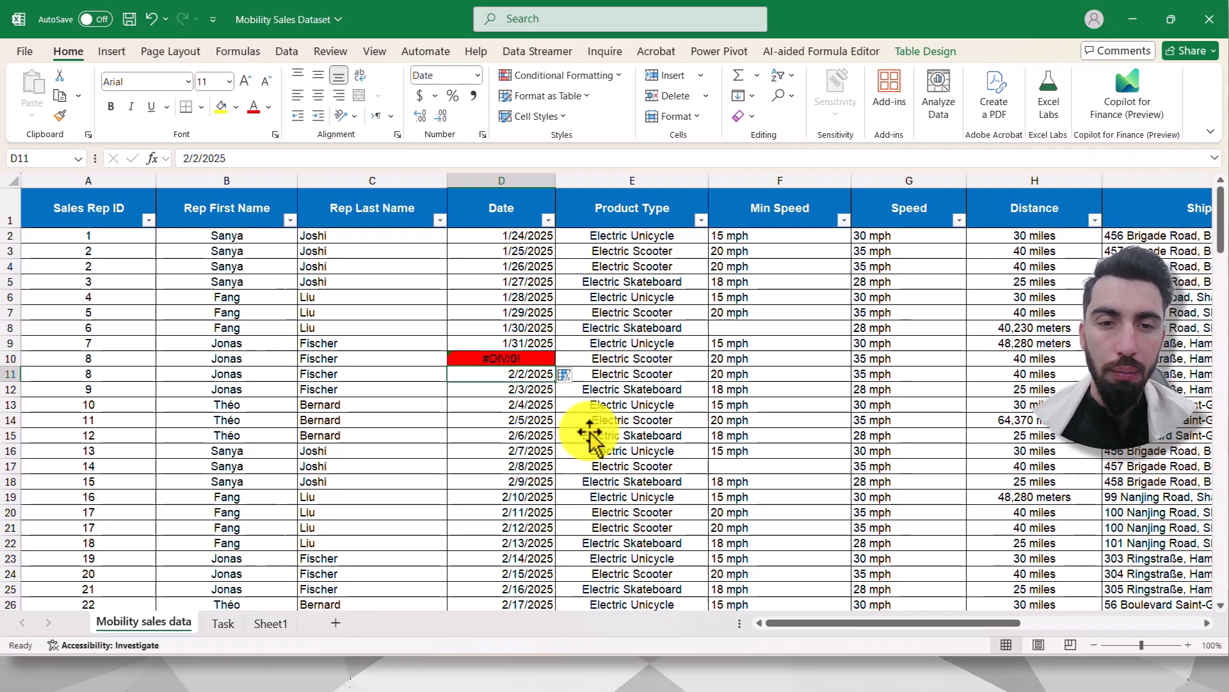
Undo the division formula in cell D10 and the Errors rule on the Date column.
left_click(520, 420)
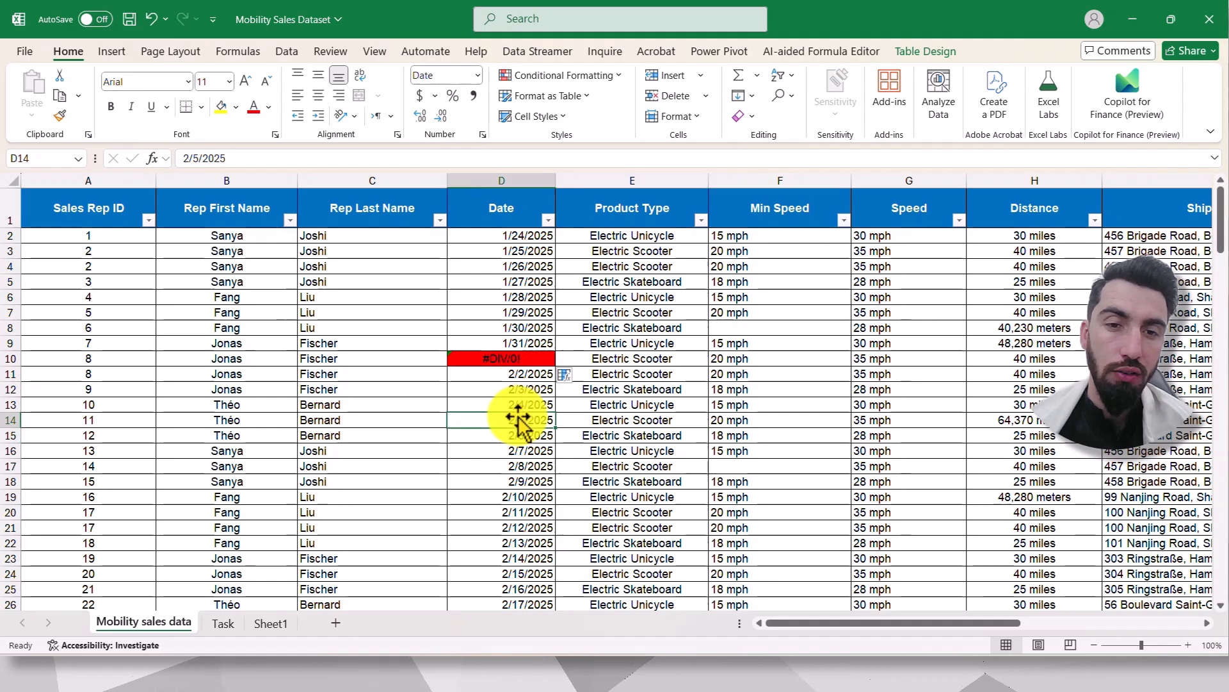
key("ctrl+z")
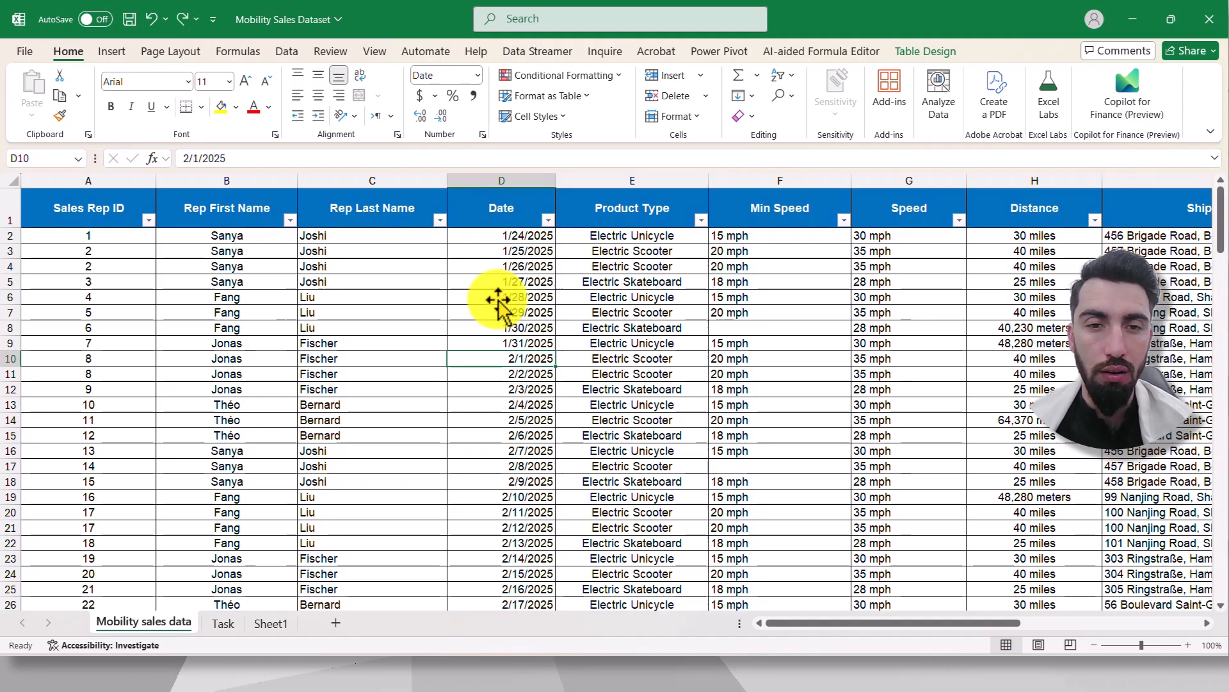
key("ctrl+space")
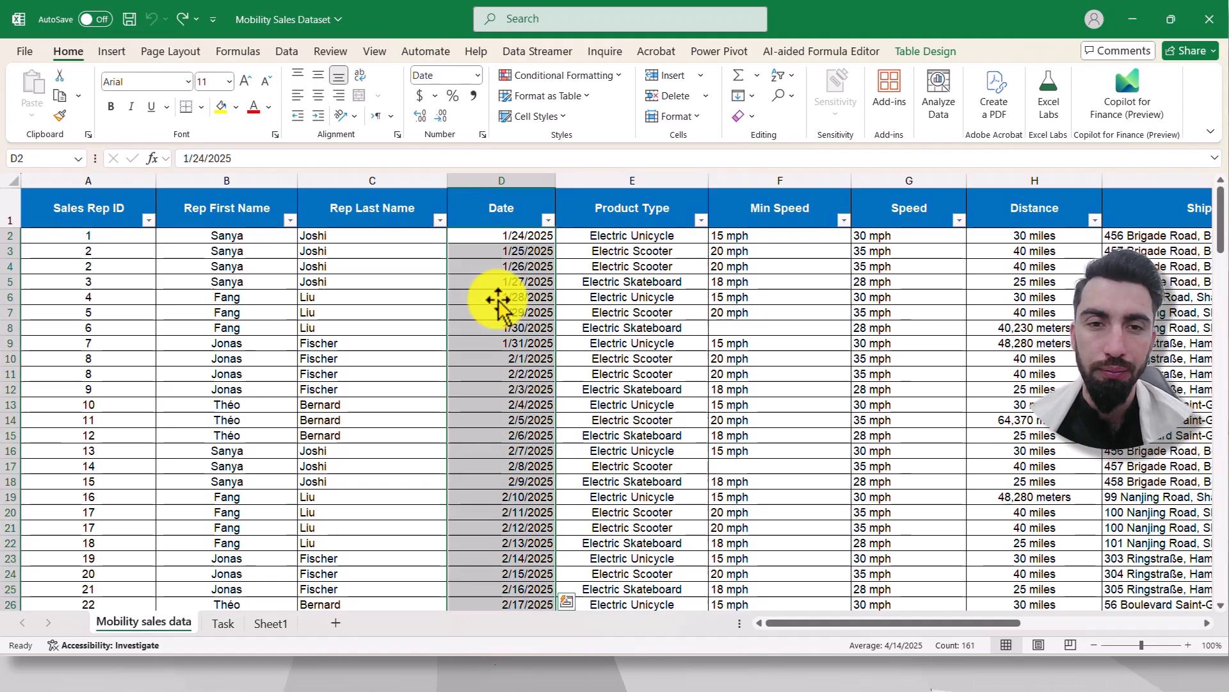
Create a rule on the Date column that formats only cells with No Errors using a light blue fill.
left_click(573, 77)
left_click(597, 271)
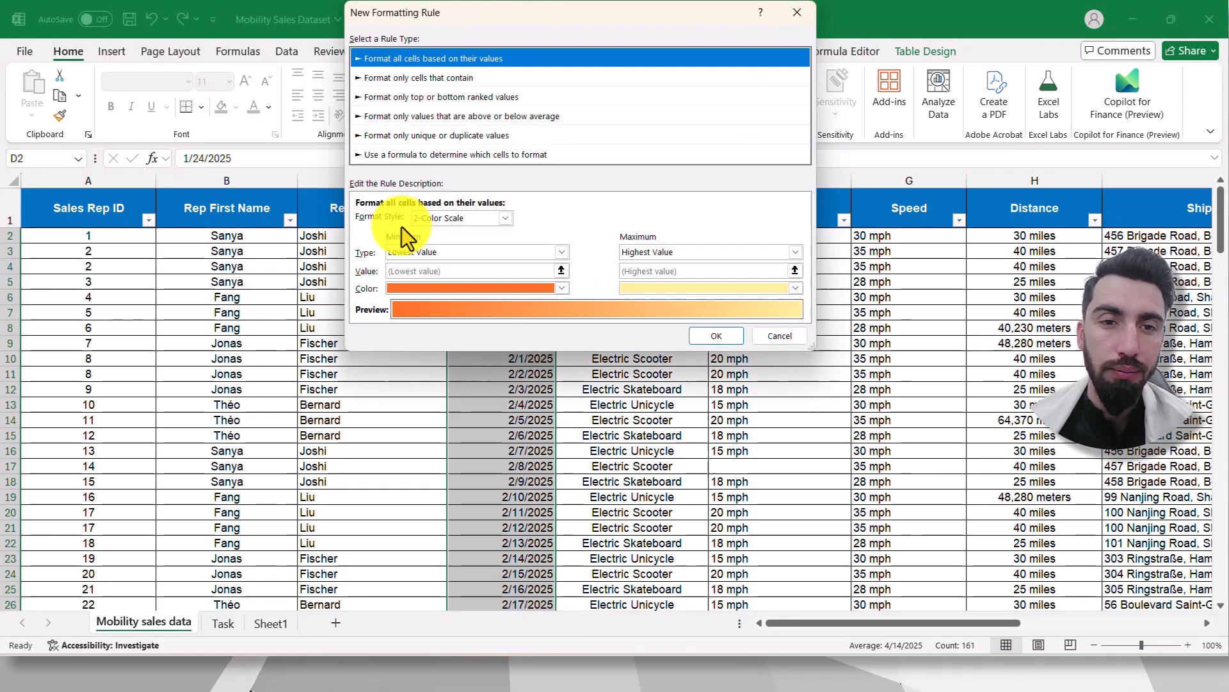
left_click(409, 77)
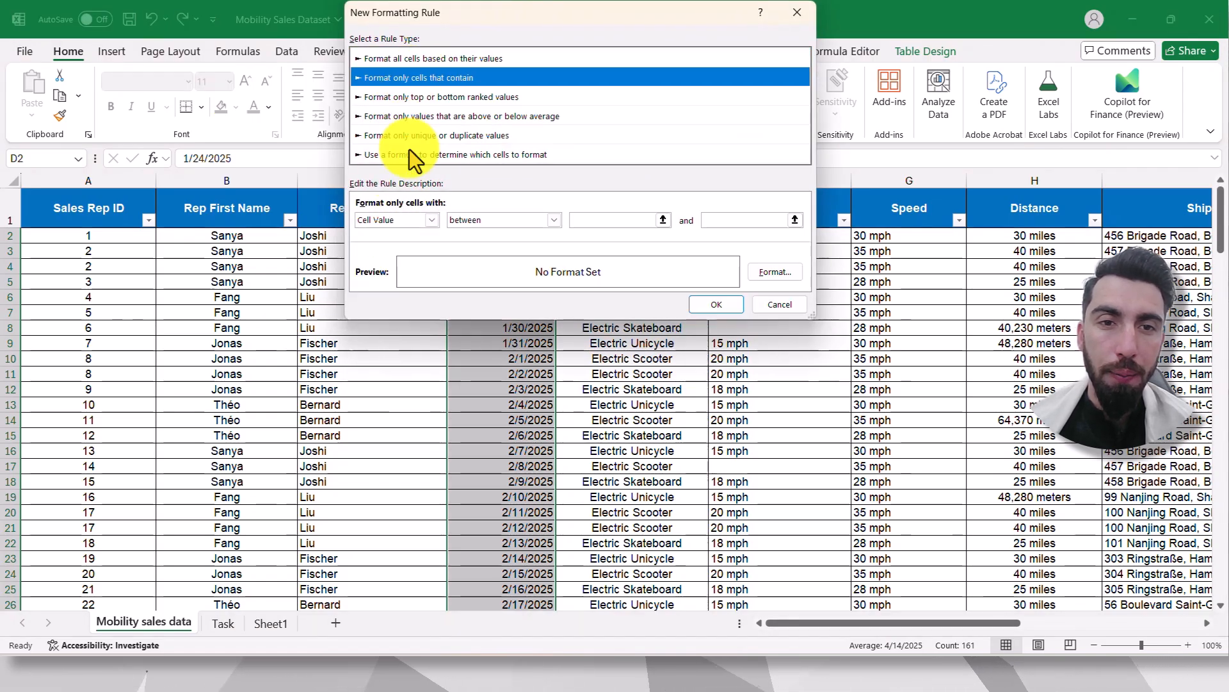
left_click(430, 217)
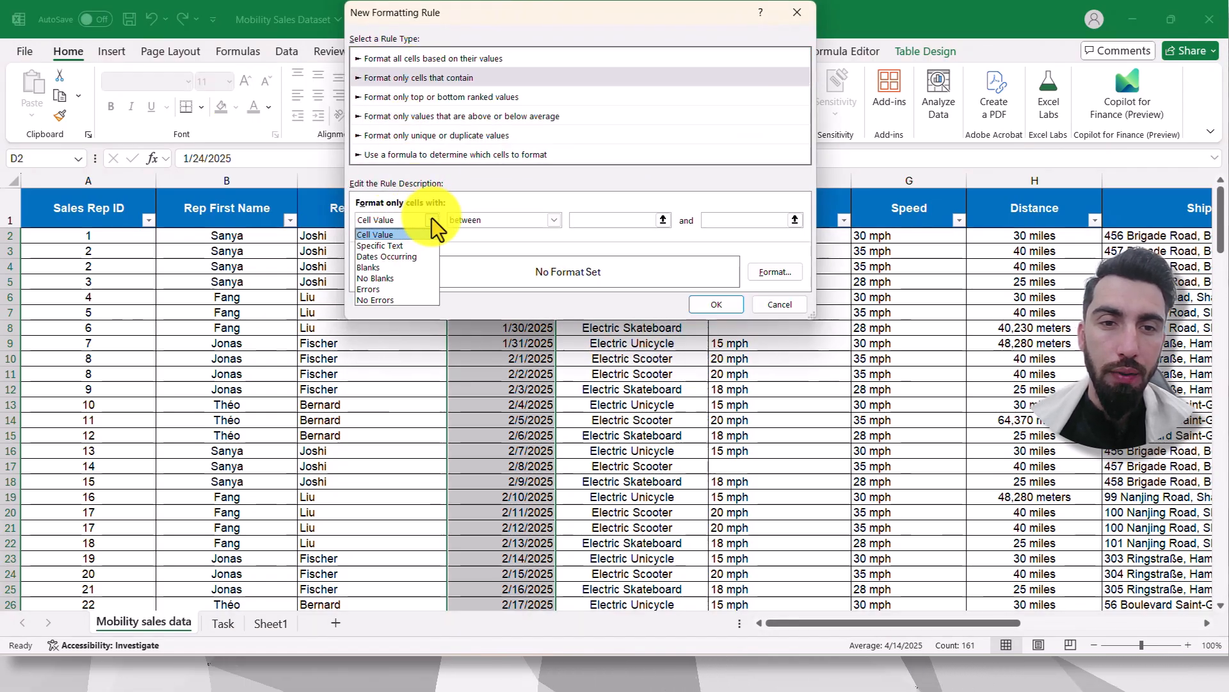
left_click(390, 301)
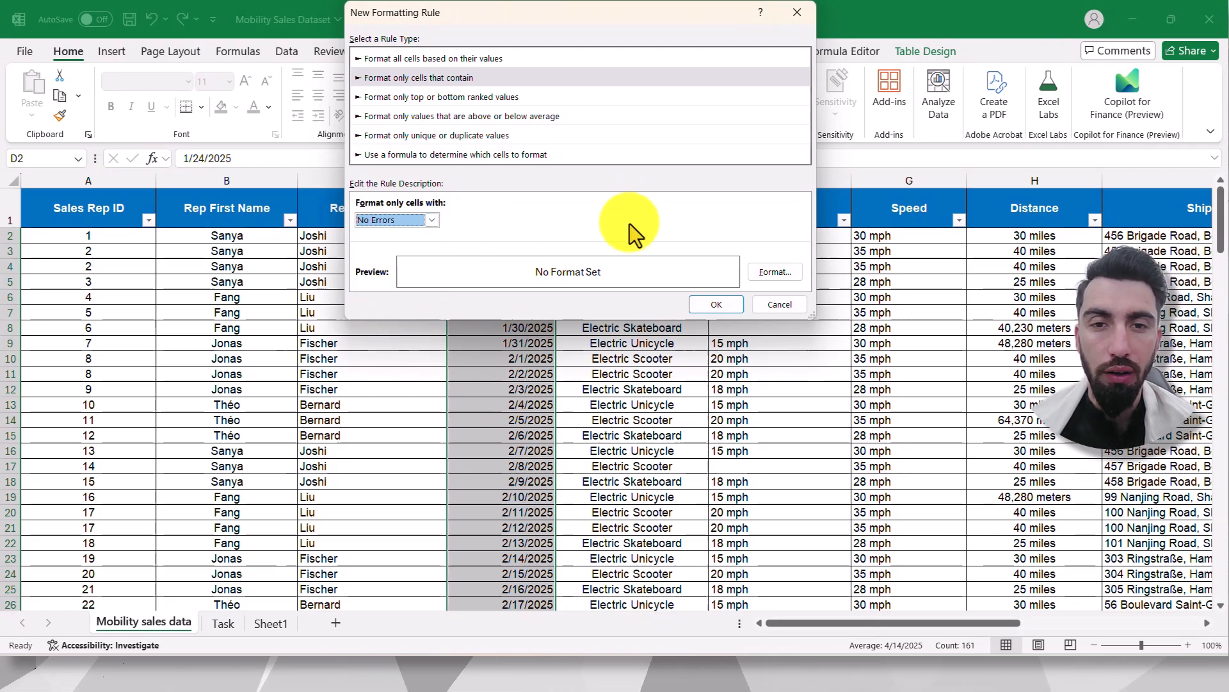
left_click(772, 272)
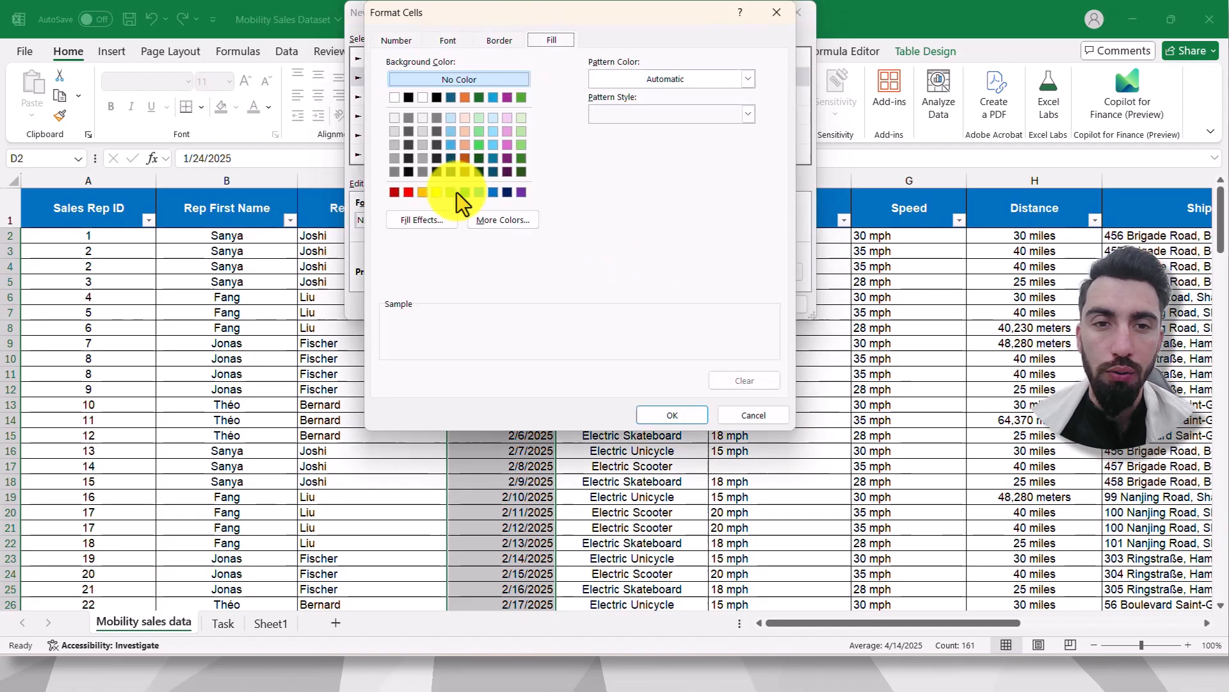
left_click(493, 192)
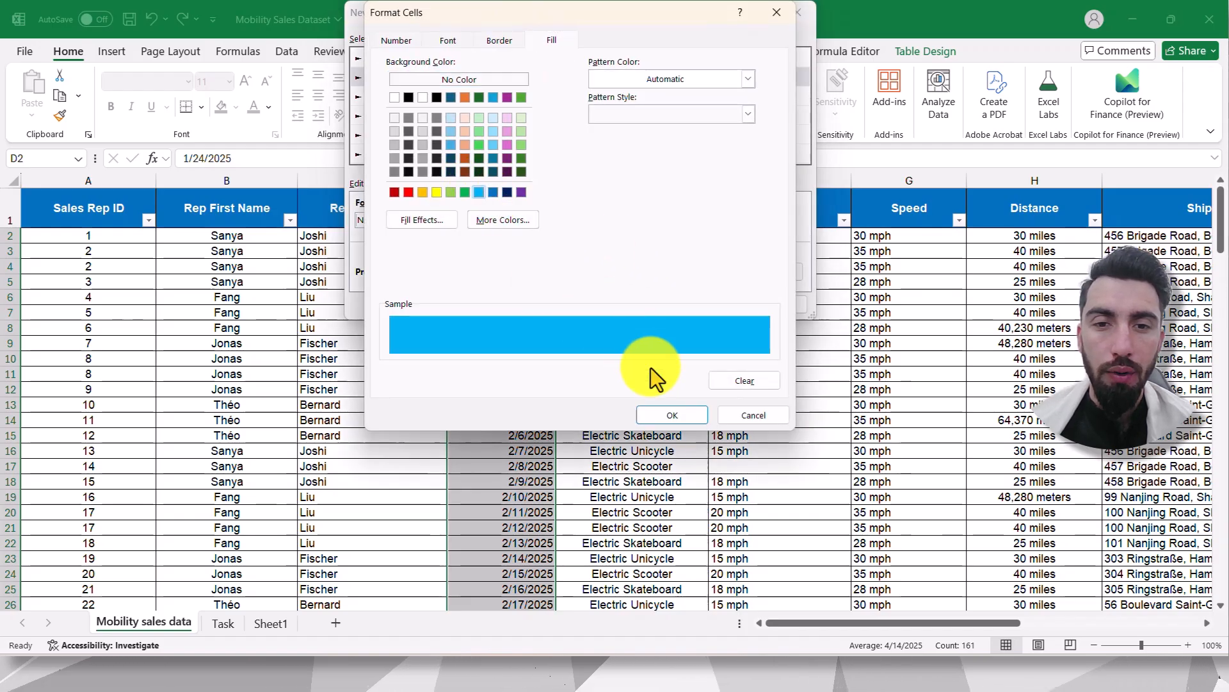
left_click(692, 415)
left_click(717, 305)
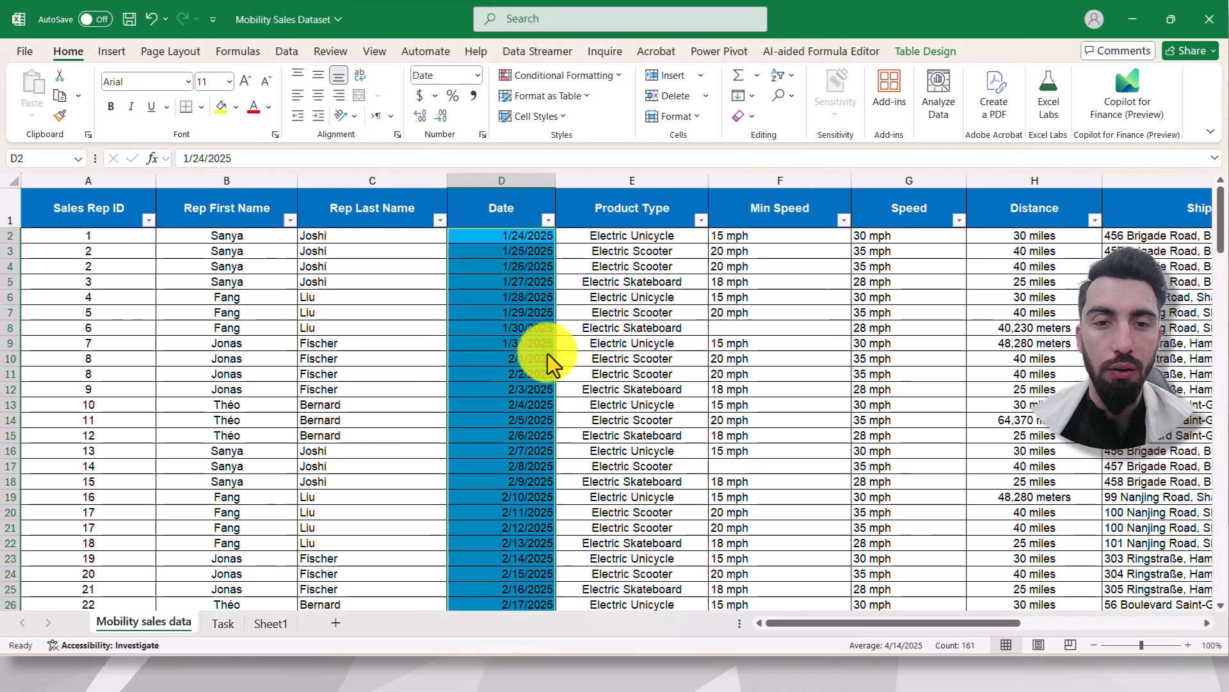
Undo the No Errors rule on the Date column.
left_click(546, 358)
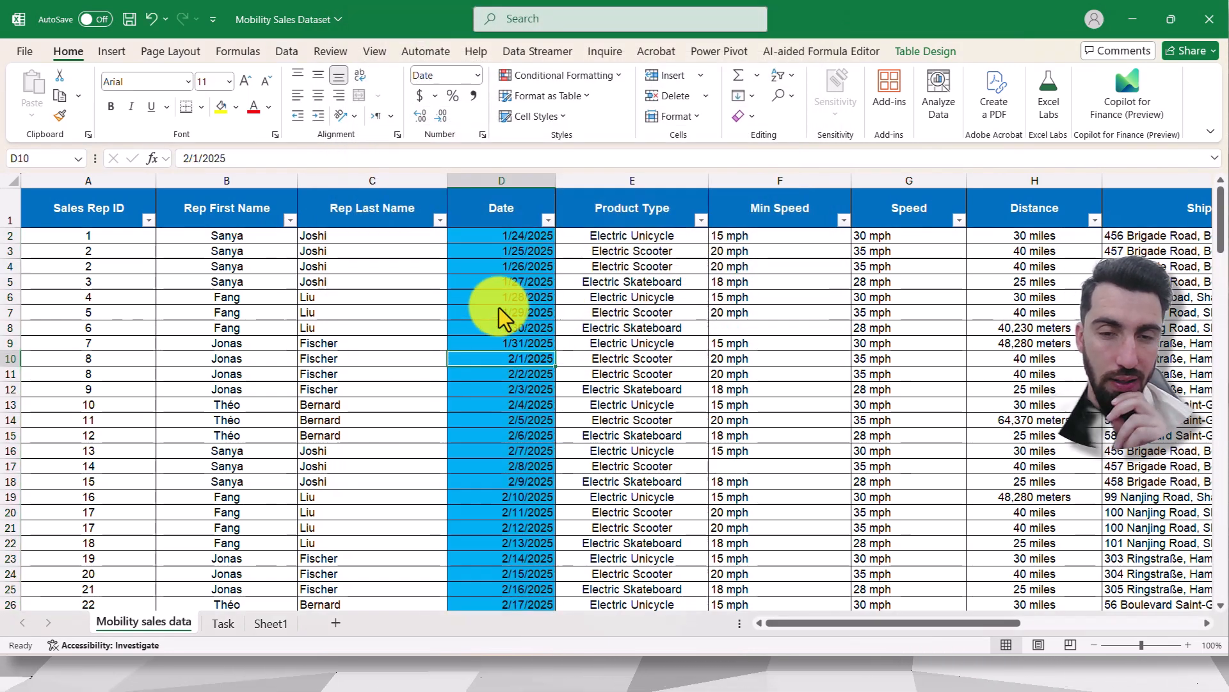
key("ctrl+z")
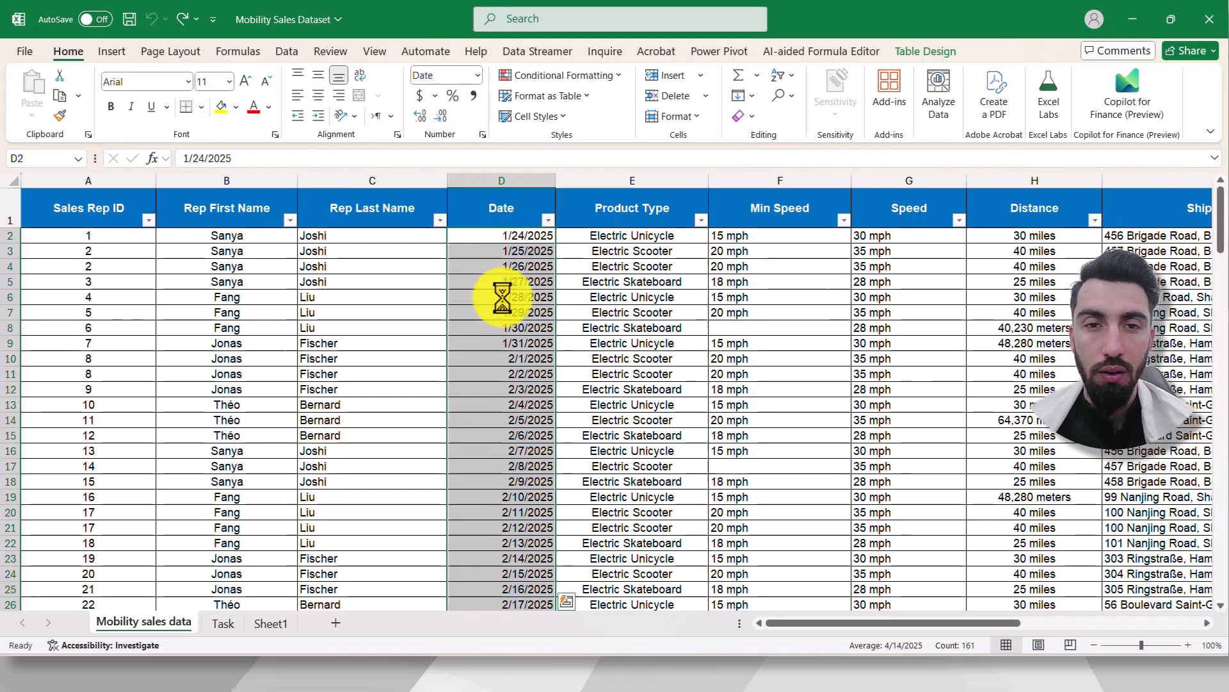
Start a new rule for cells that contain certain values and review its condition types and comparison options.
left_click(597, 76)
left_click(573, 260)
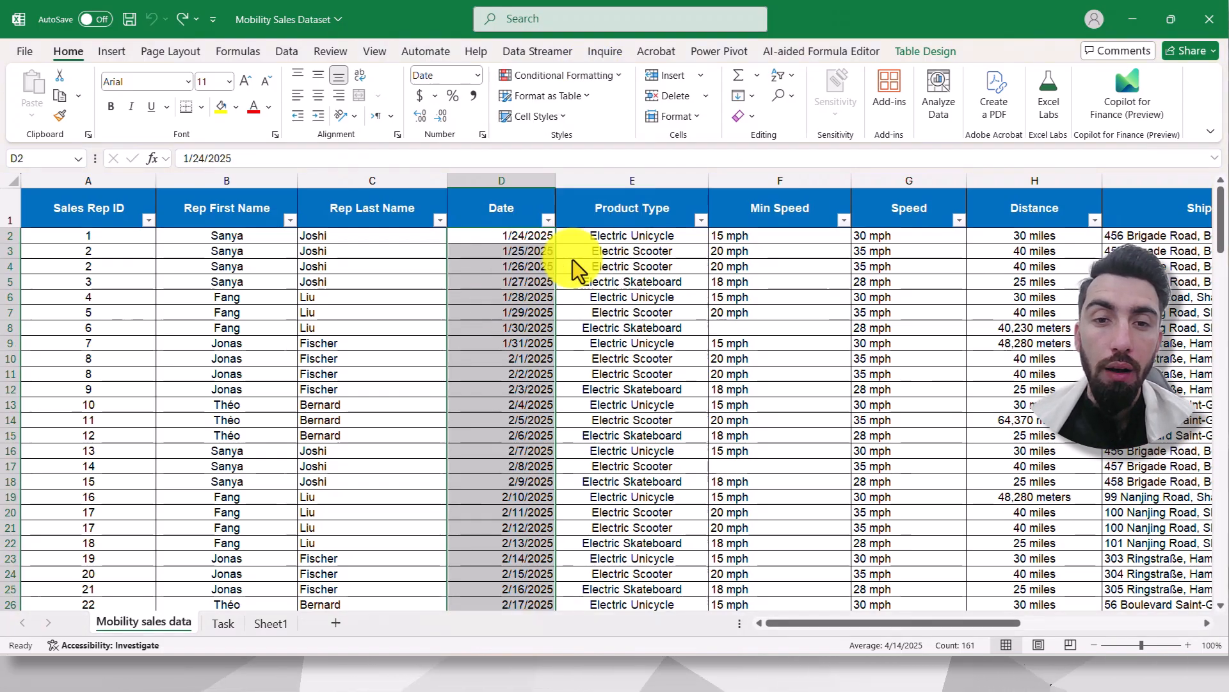
left_click(421, 79)
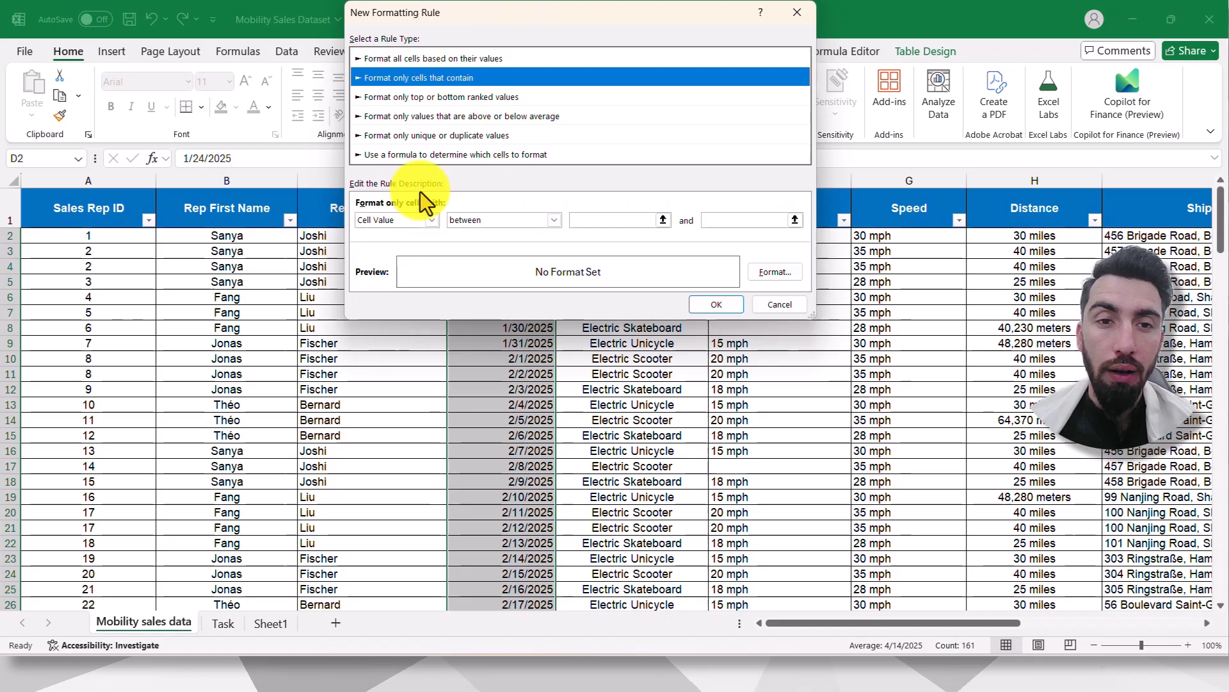
left_click(430, 220)
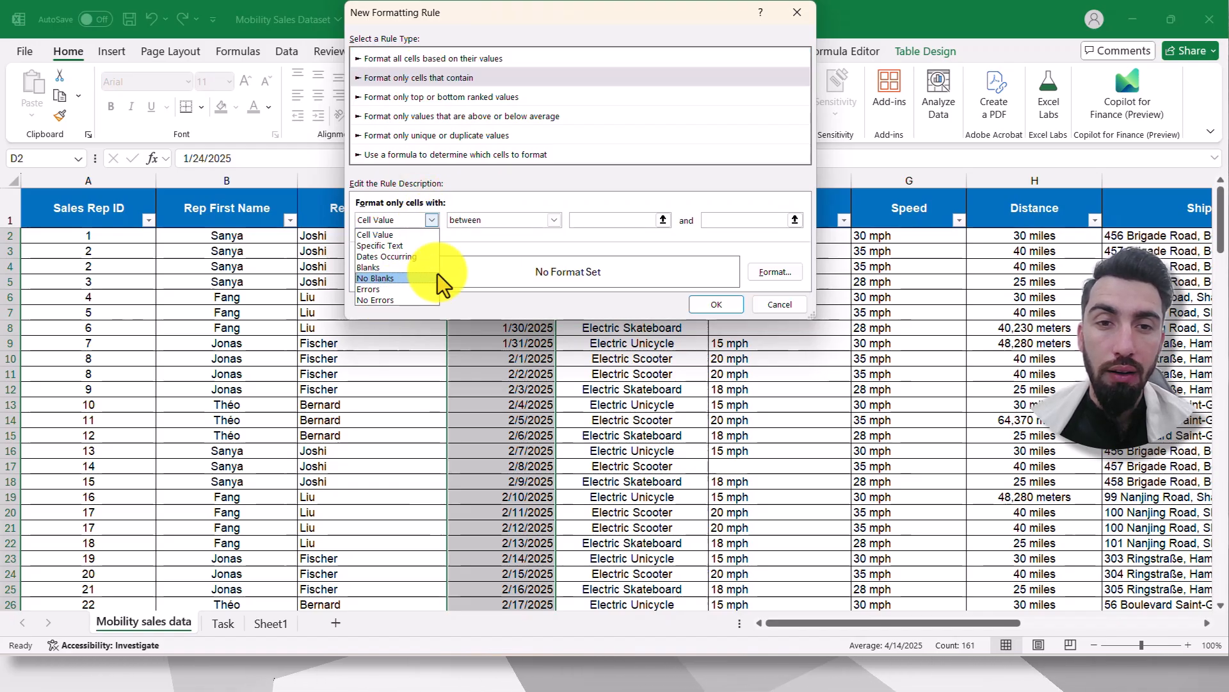
left_click(548, 222)
left_click(552, 220)
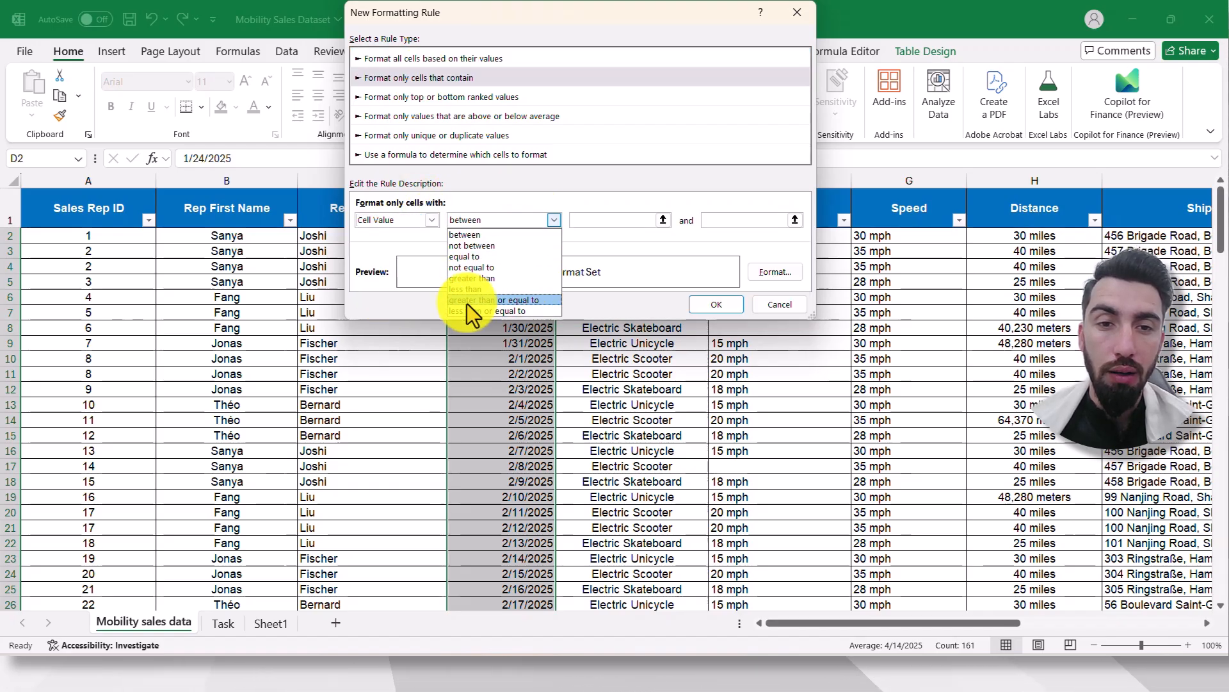
left_click(583, 226)
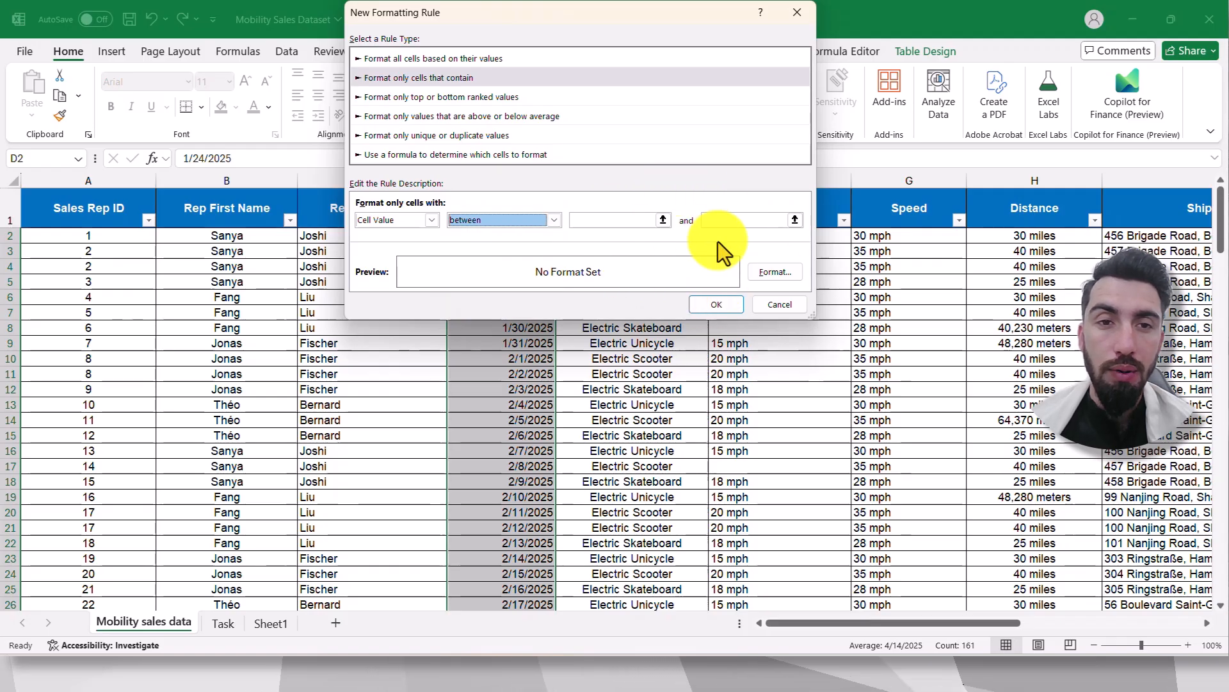
Try the top or bottom ranked rule type with Bottom 10, Top 10 and percent of the selected range, then cancel the rule.
left_click(405, 96)
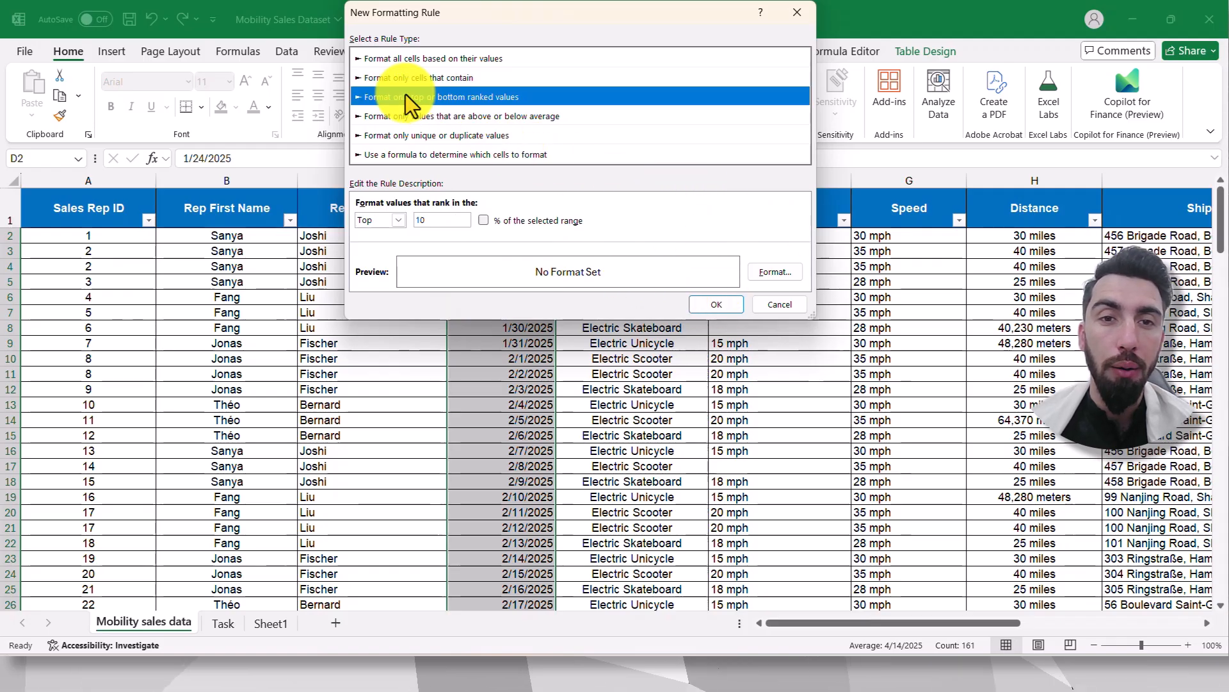
left_click_drag(544, 16, 583, 128)
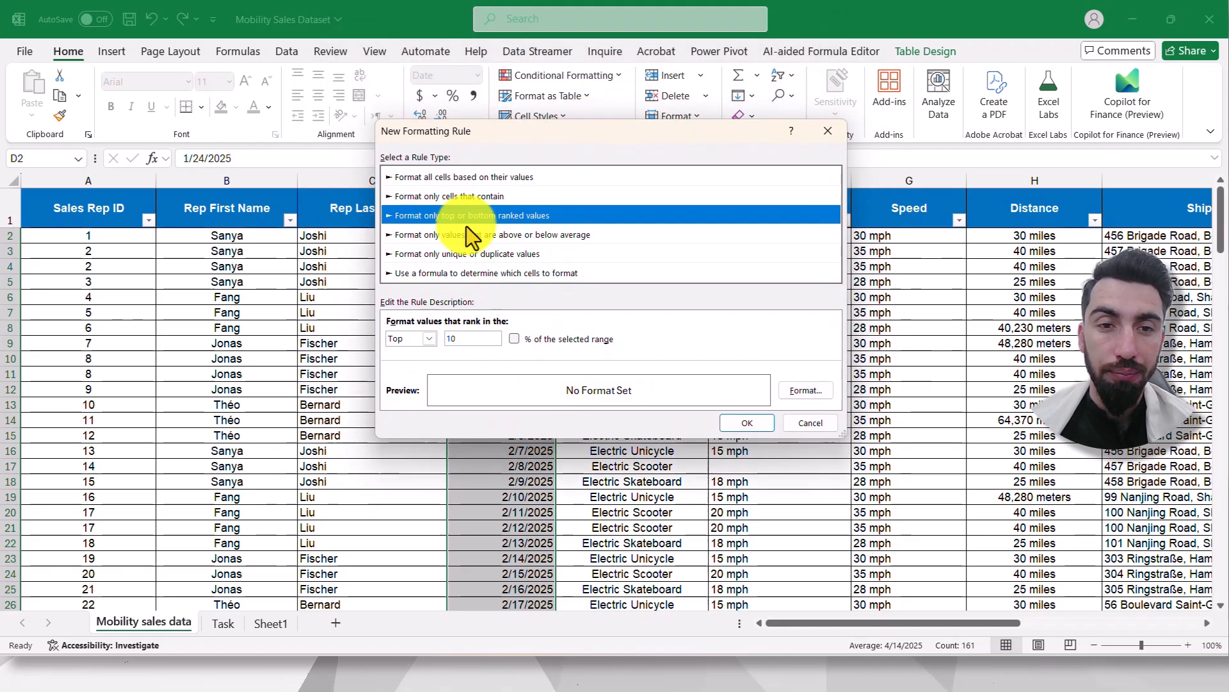
left_click(430, 339)
left_click(401, 364)
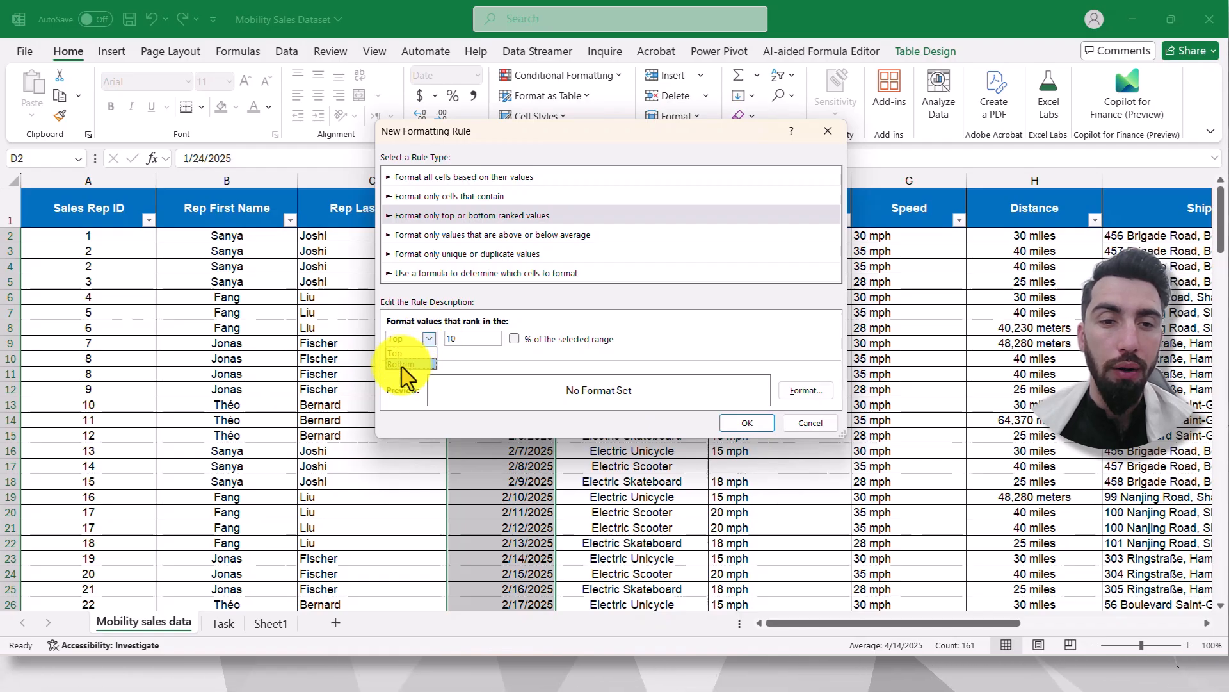
left_click(426, 335)
left_click(482, 344)
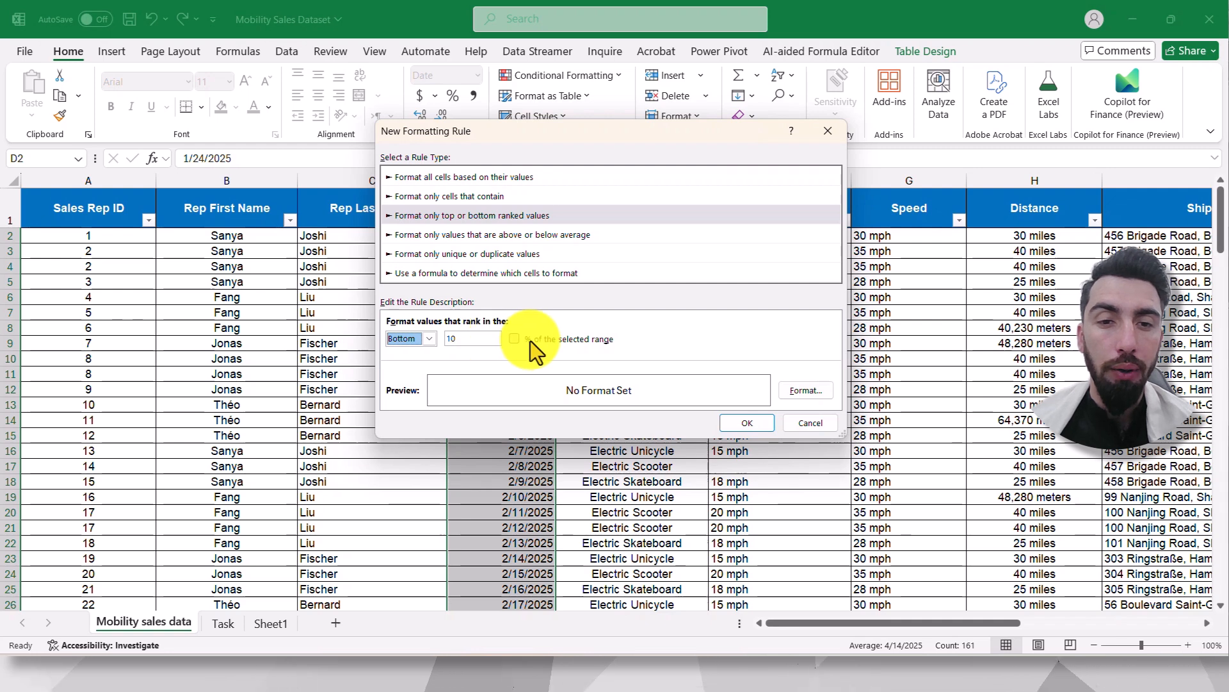
left_click(429, 340)
left_click(404, 353)
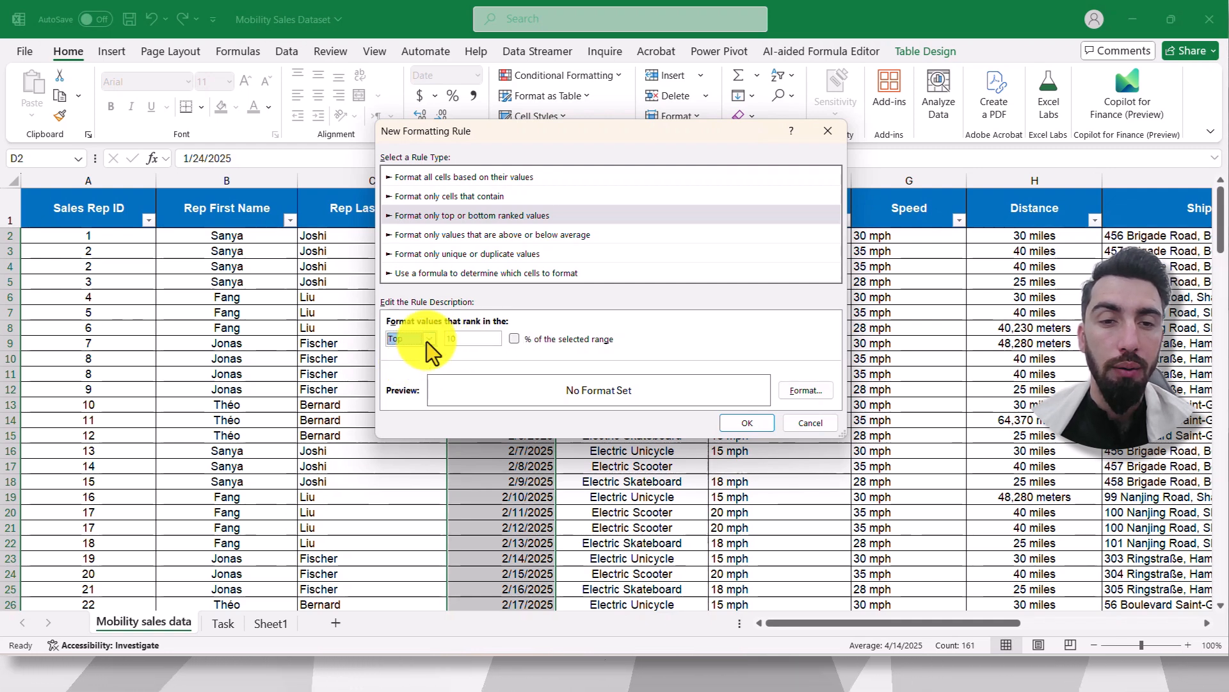
left_click(516, 340)
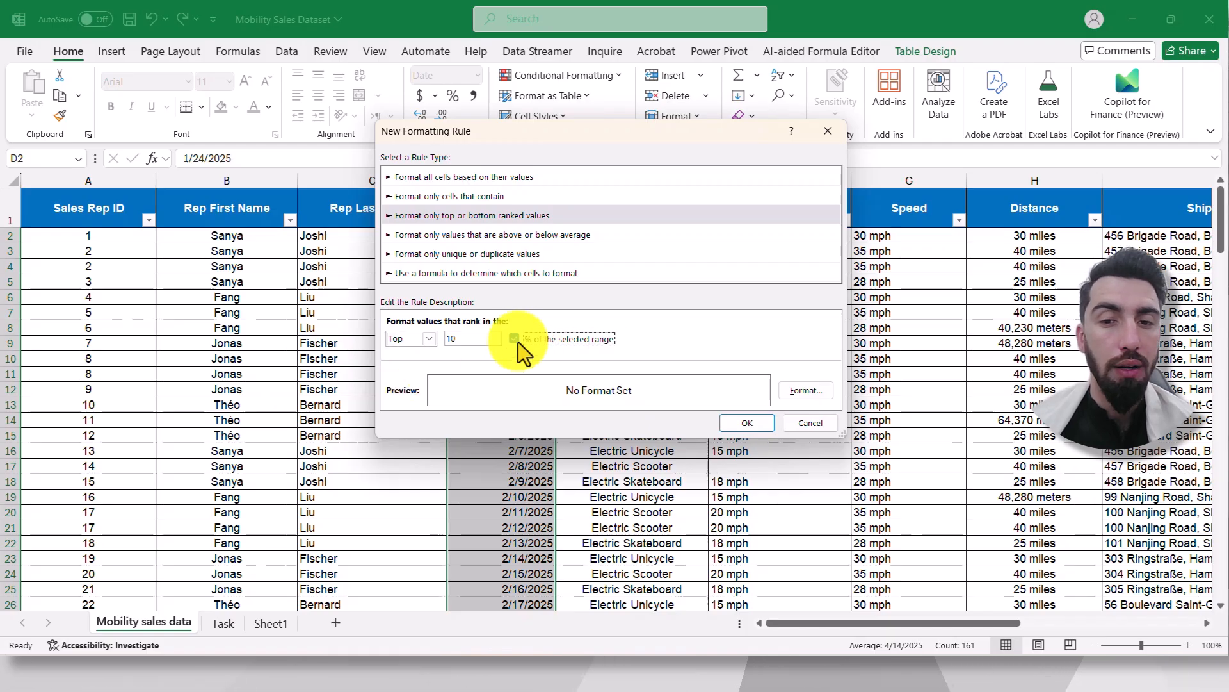
left_click(811, 423)
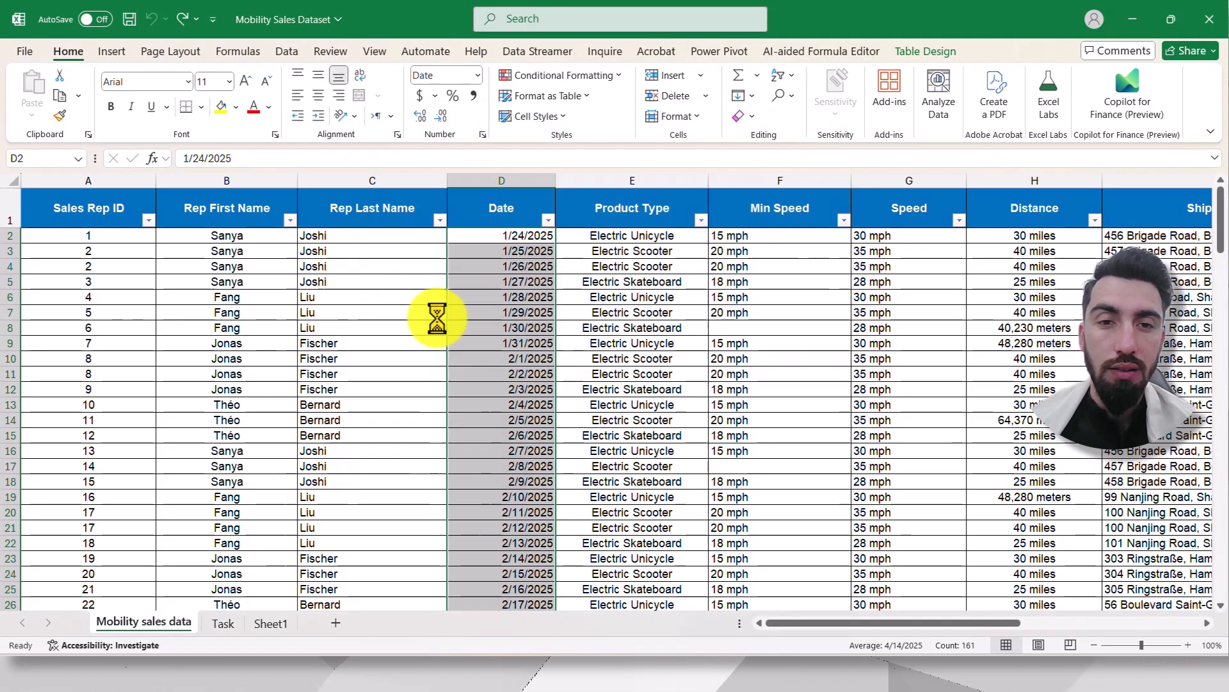
Review the preset Top/Bottom Rules available for the Date column without applying any.
left_click(575, 77)
mouse_move(557, 137)
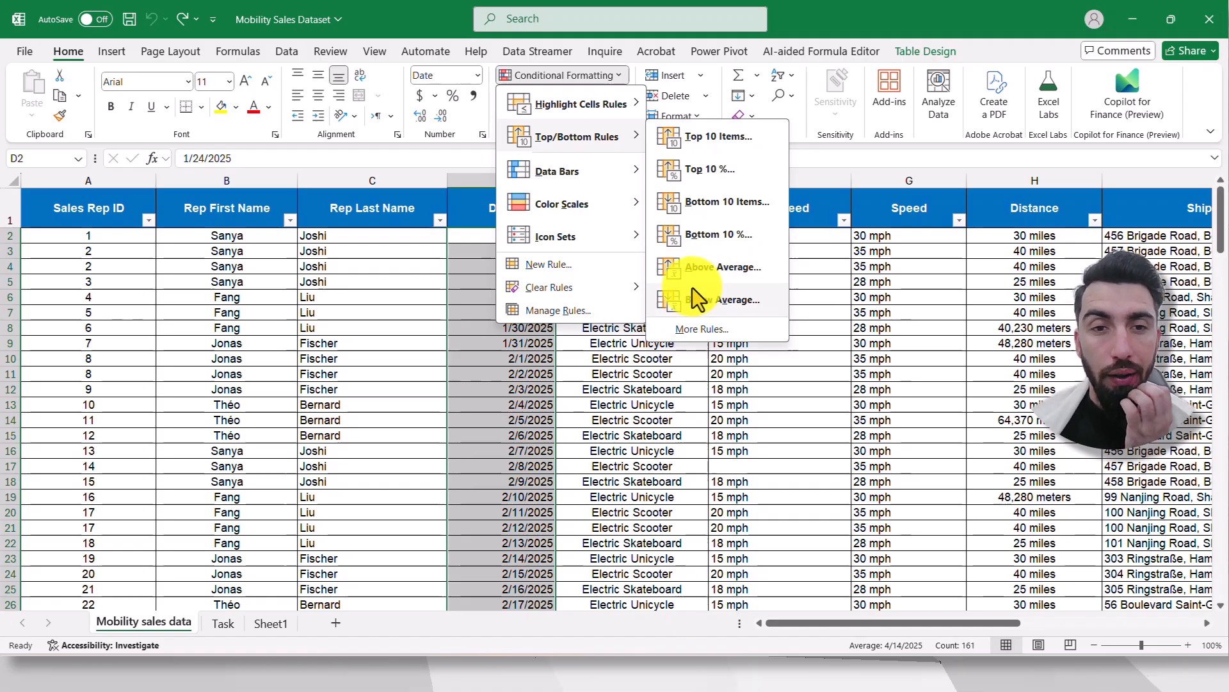
left_click(410, 301)
left_click(319, 285)
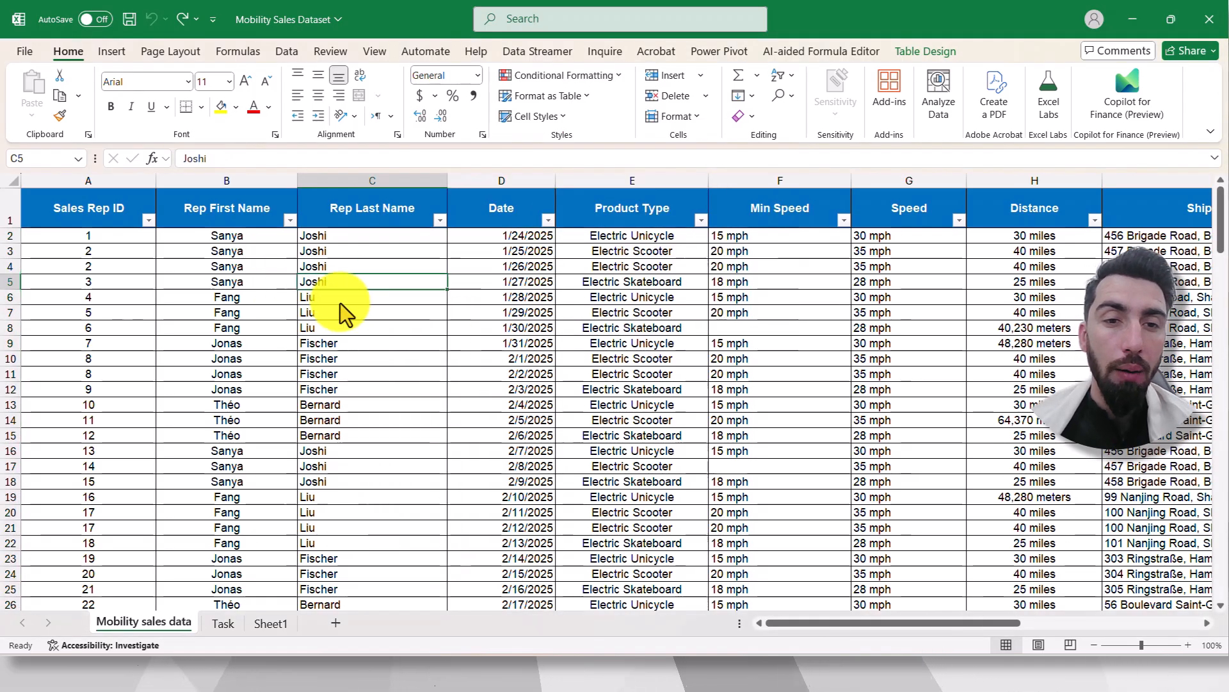
Start a new rule for values above or below average, review its average and standard deviation options, and cancel the rule.
left_click(579, 78)
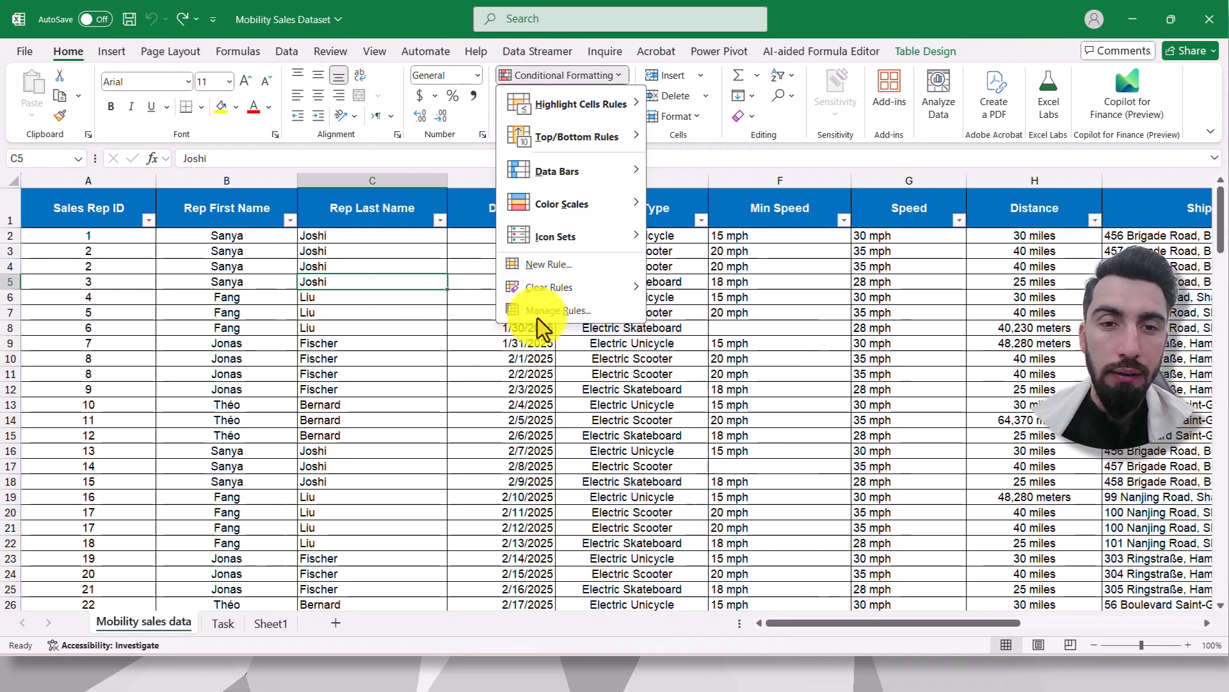
left_click(571, 271)
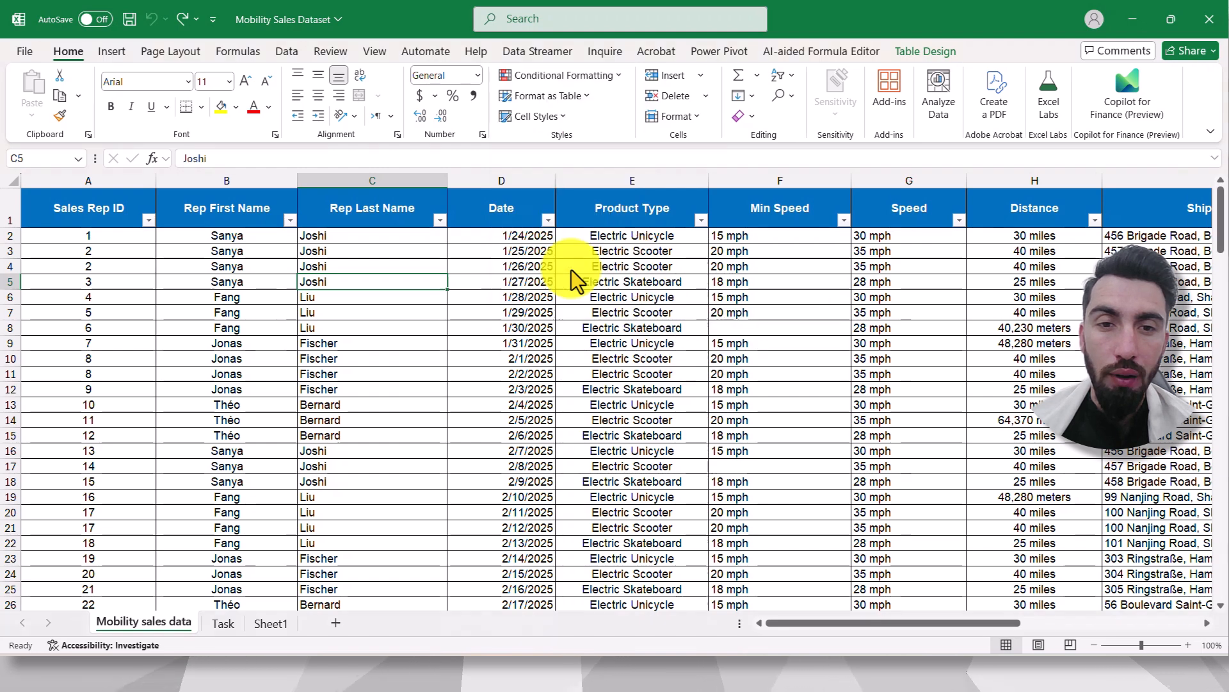
left_click(462, 199)
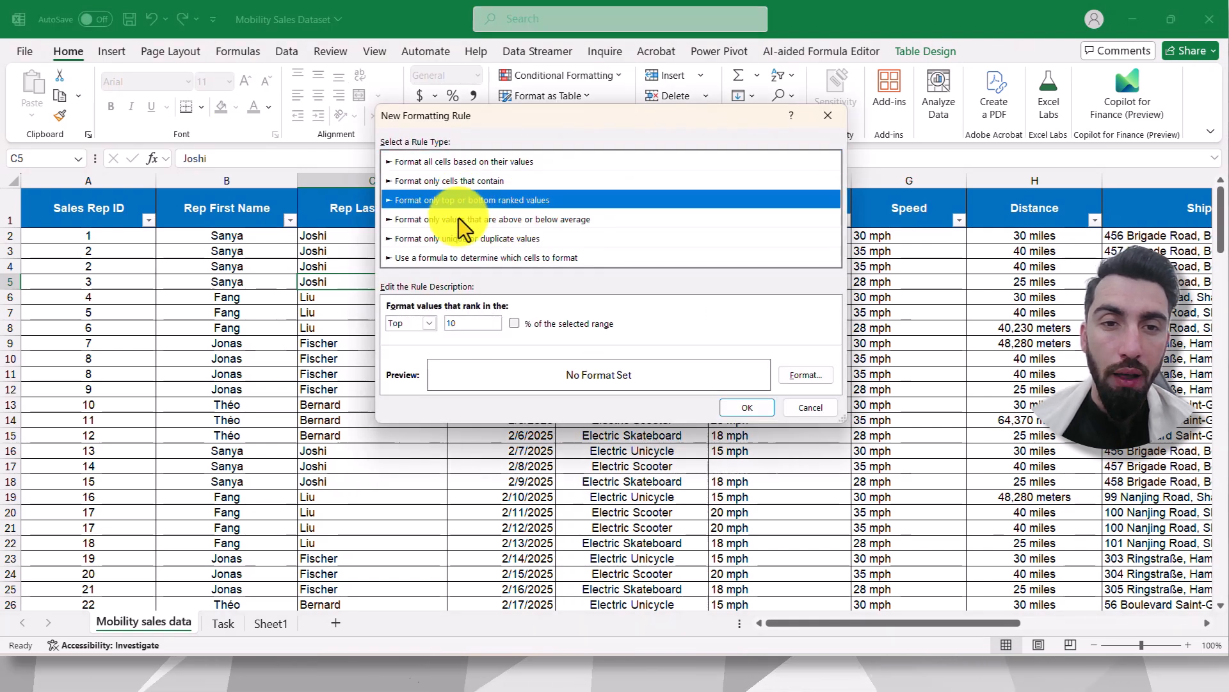
left_click(425, 224)
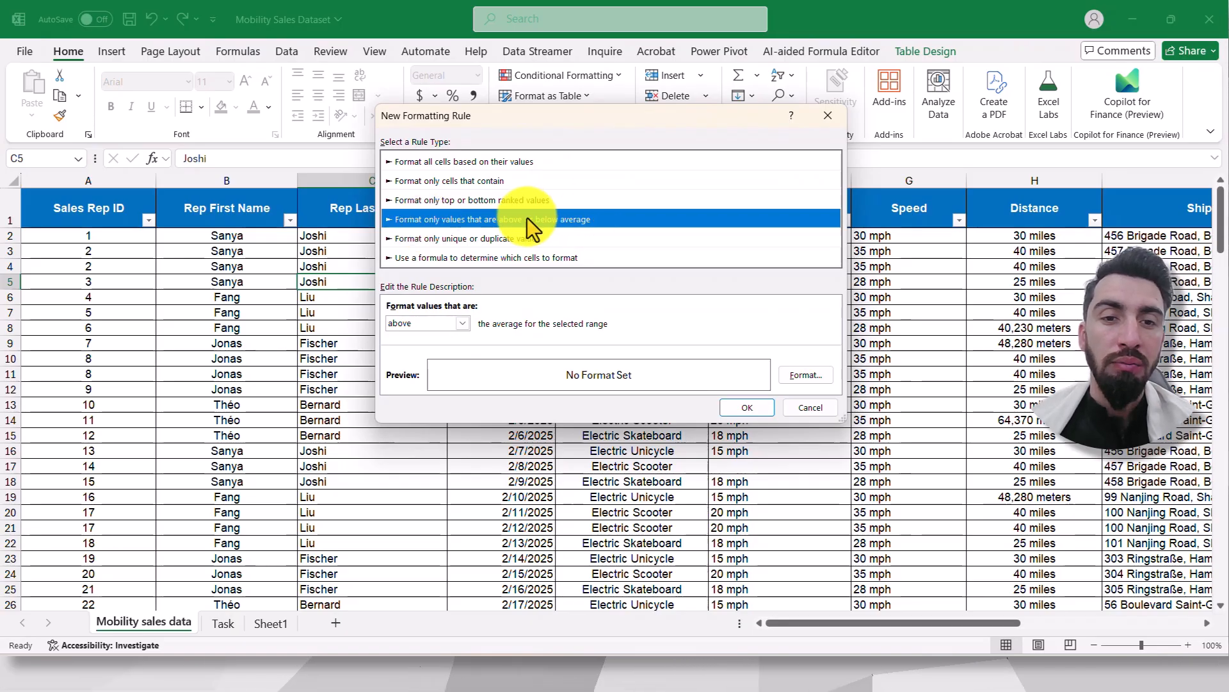
left_click(459, 325)
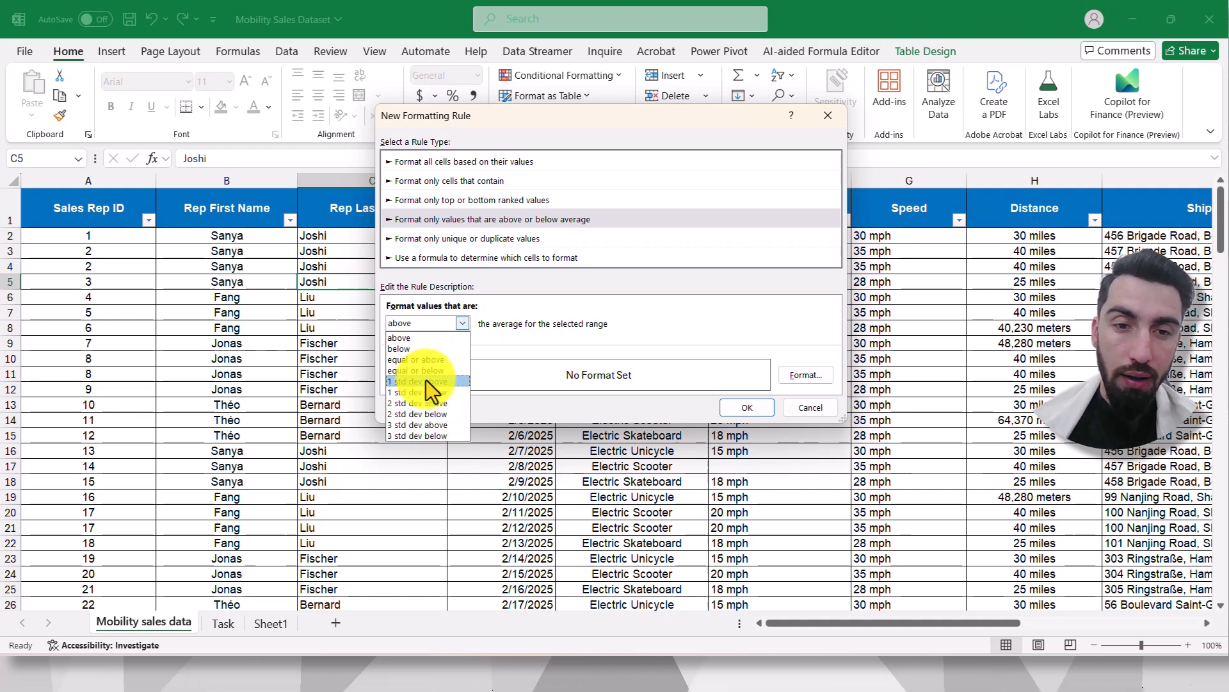
left_click(525, 333)
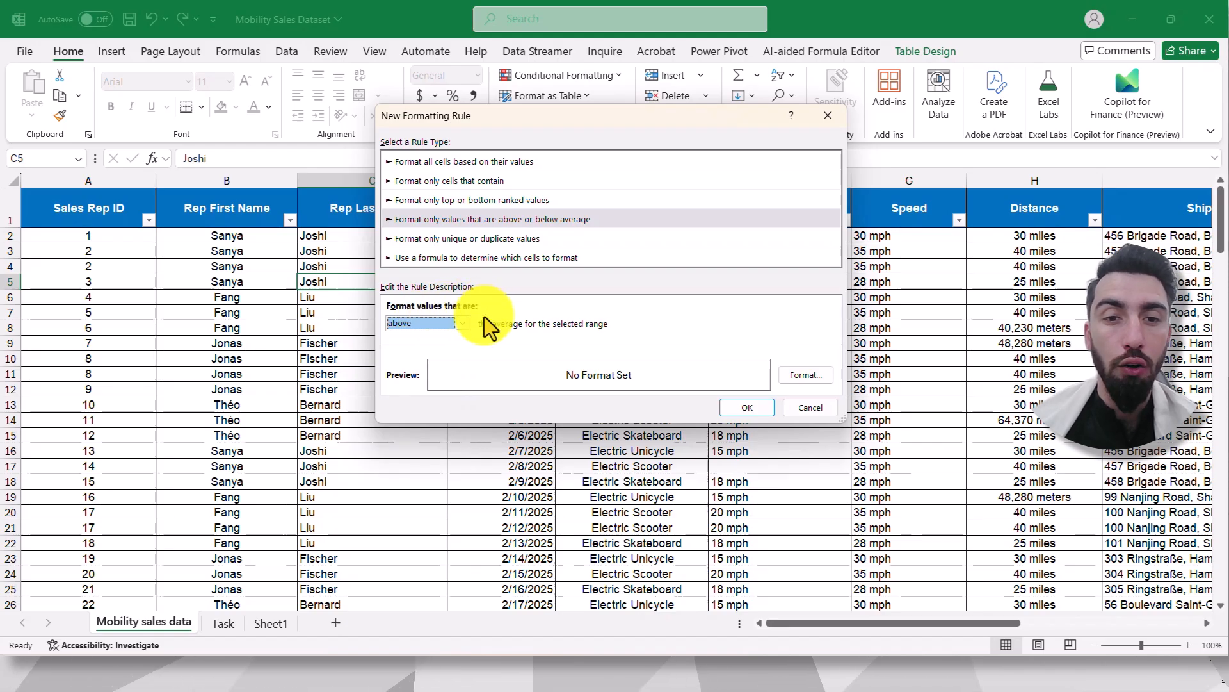
left_click(808, 408)
Review the preset Above Average and Below Average rules among the Top/Bottom Rules without applying any.
left_click(587, 76)
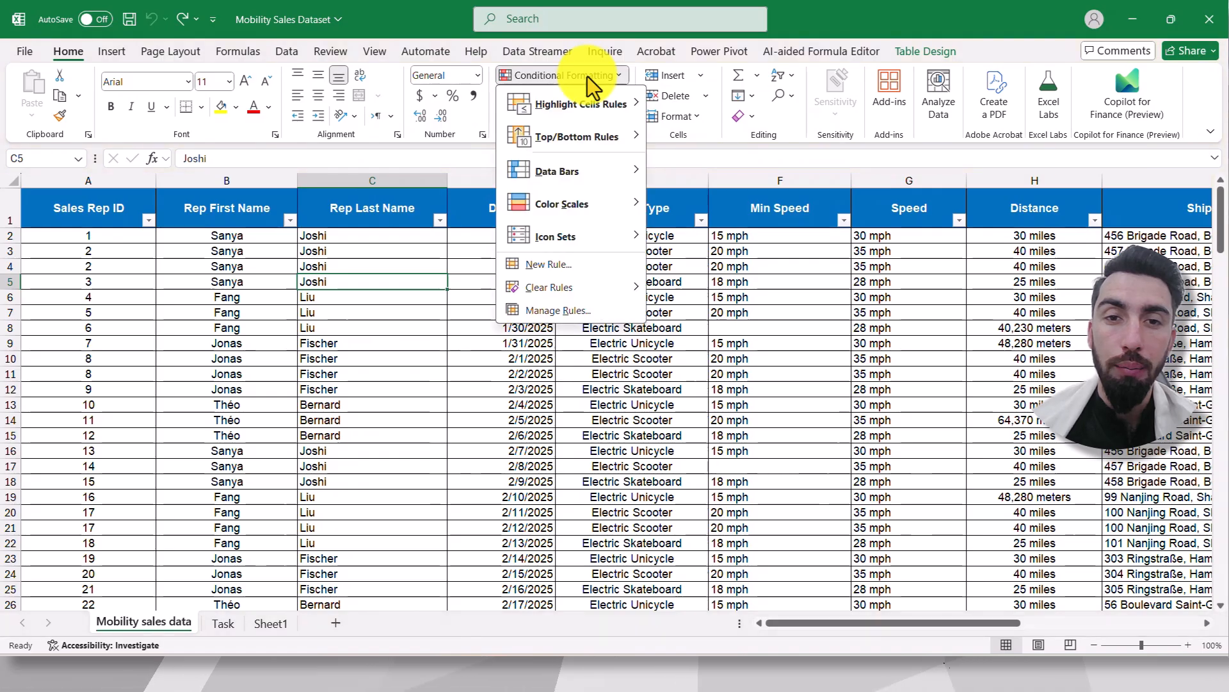
mouse_move(610, 140)
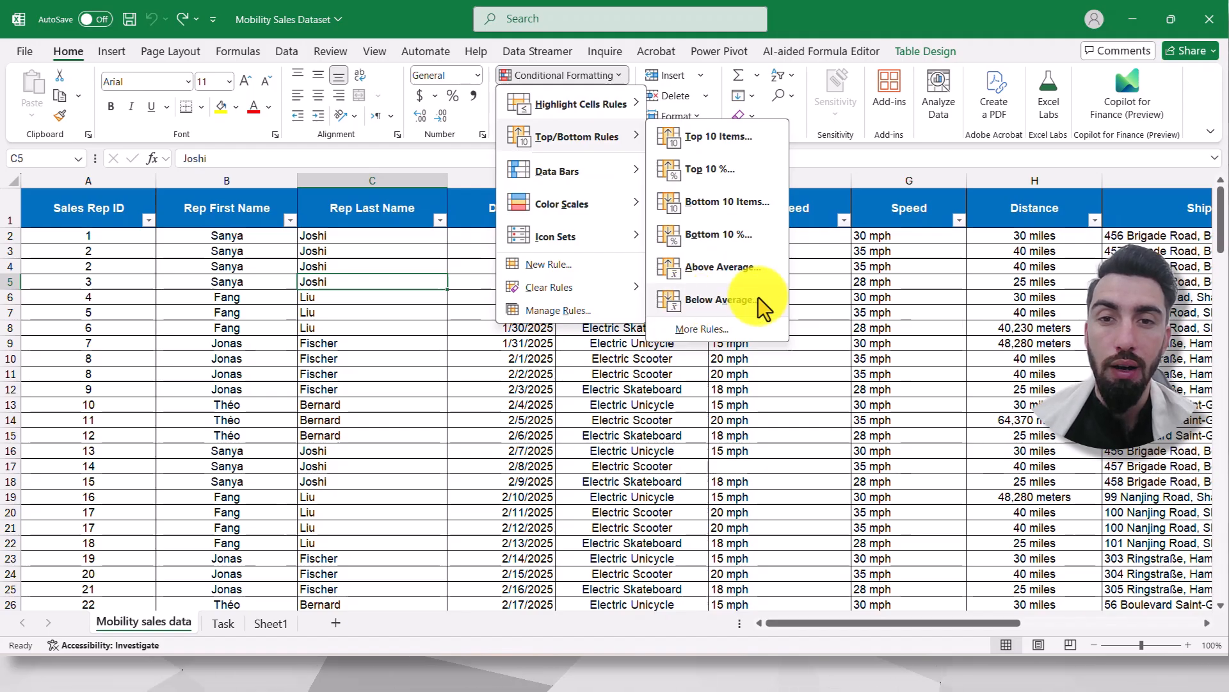
left_click(407, 277)
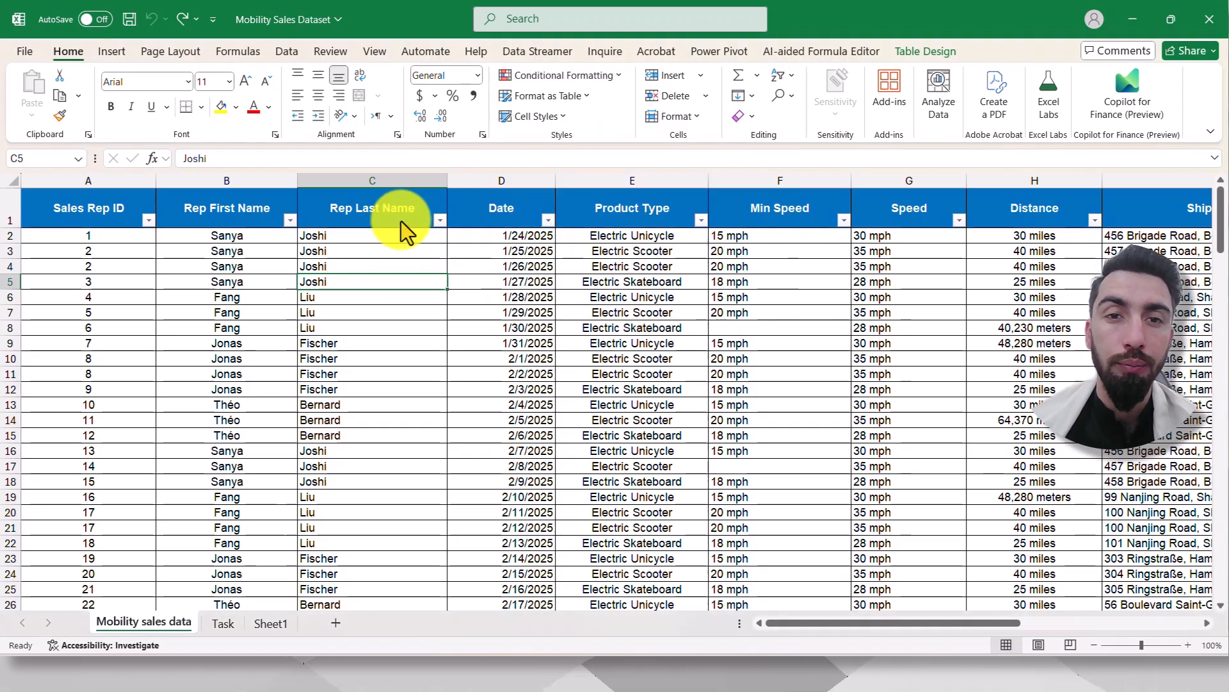
Start a new rule for unique or duplicate values, review its duplicate and unique options, and cancel the rule.
left_click(563, 76)
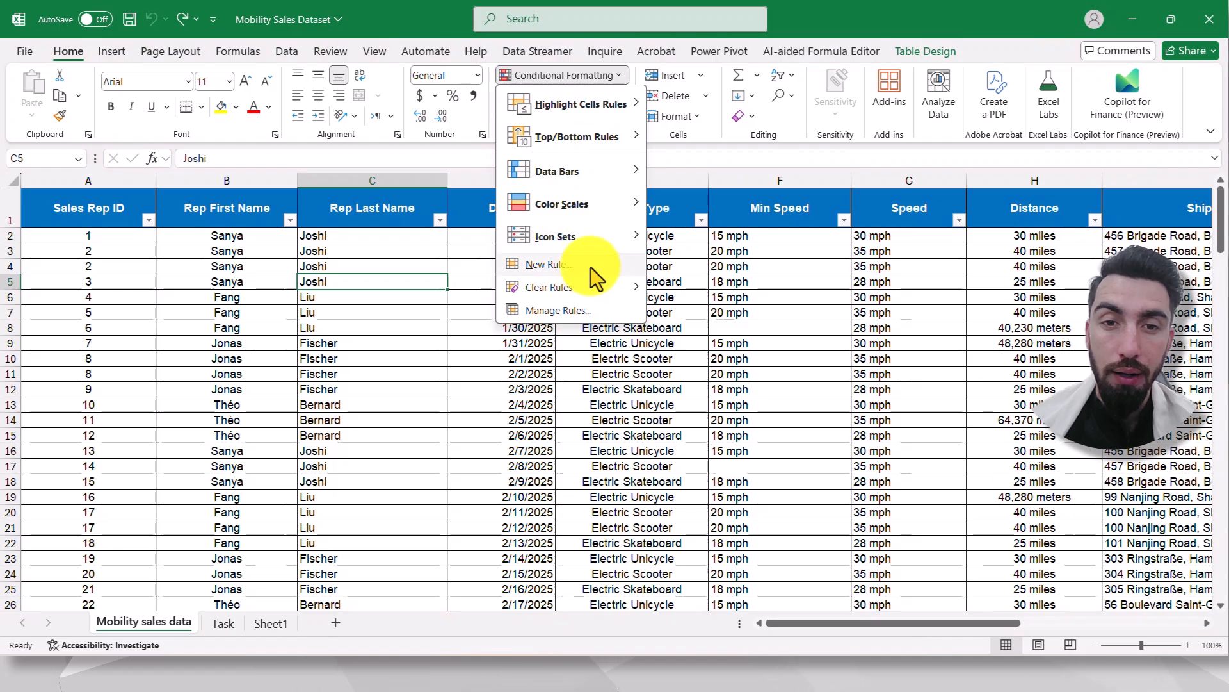
left_click(590, 265)
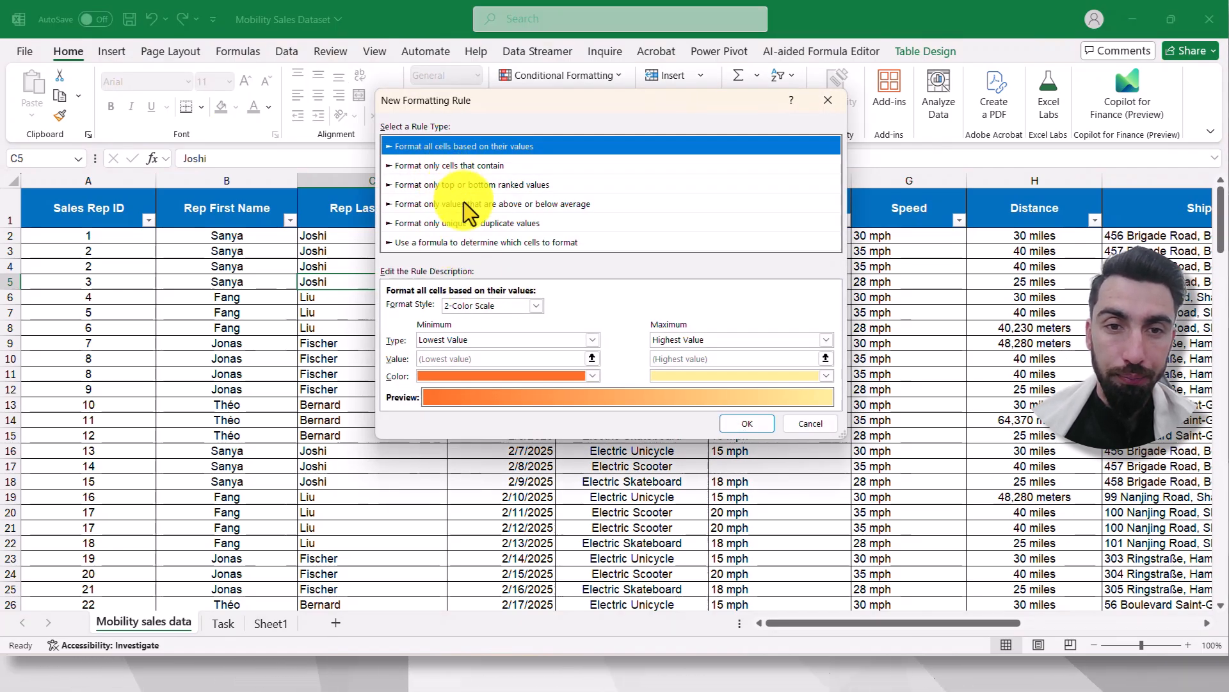
left_click(463, 204)
left_click(471, 220)
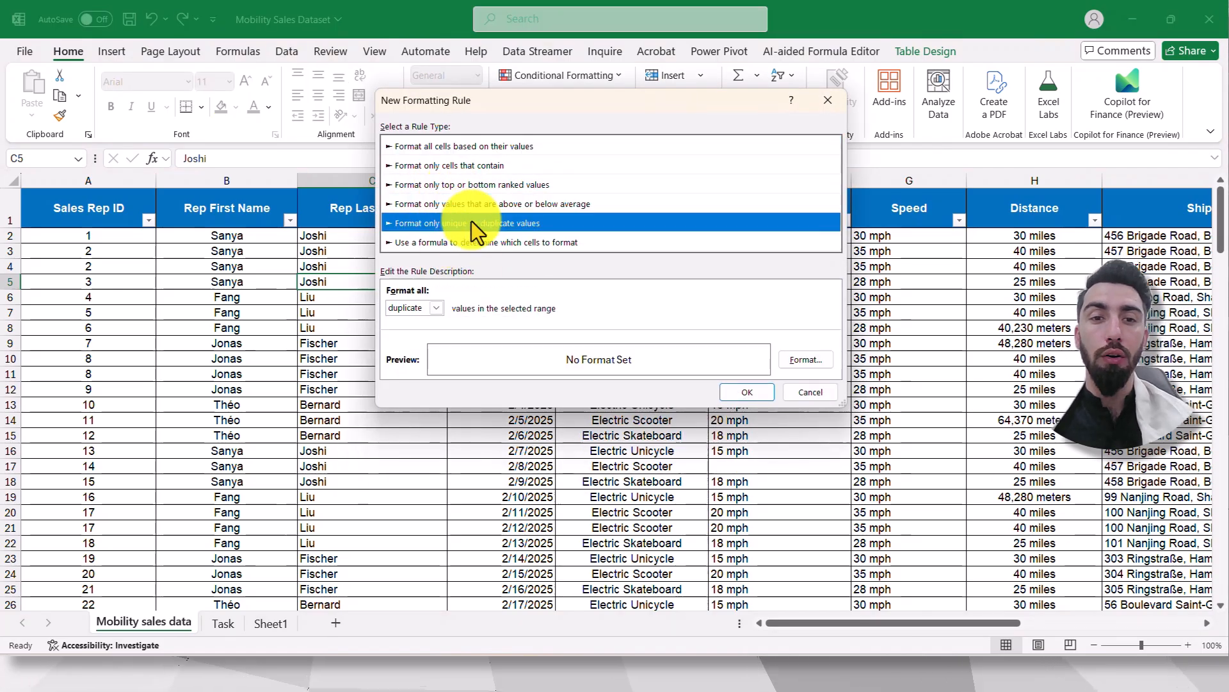
left_click(437, 308)
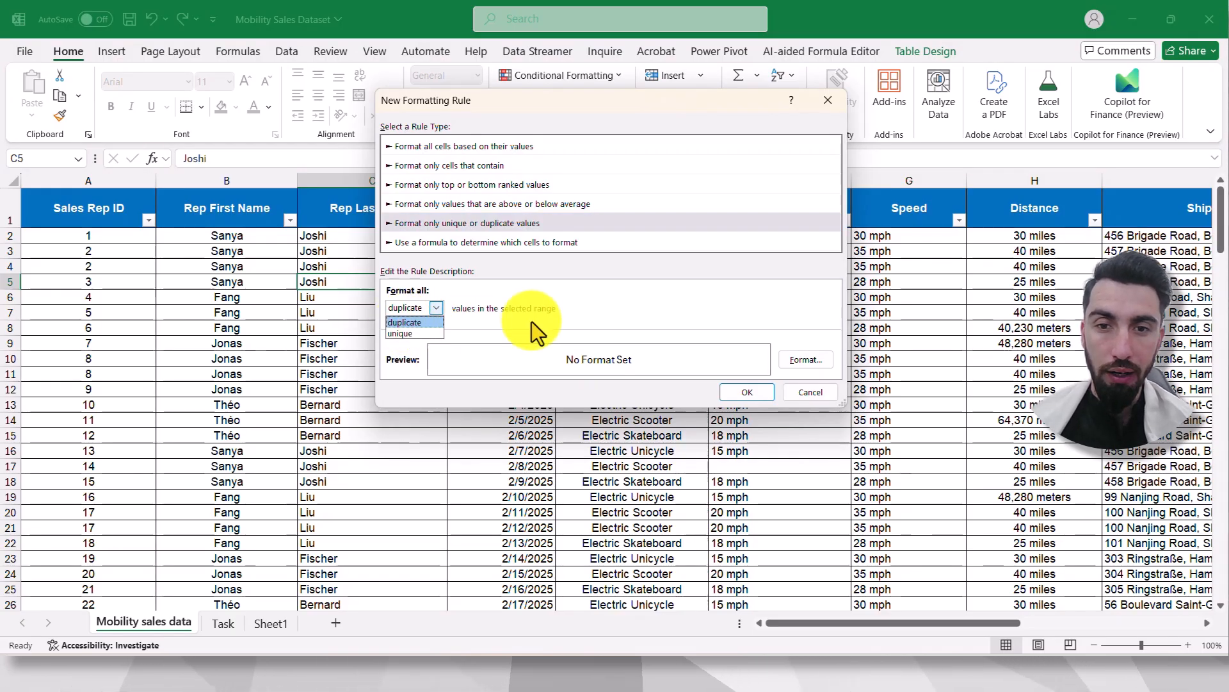
left_click(818, 395)
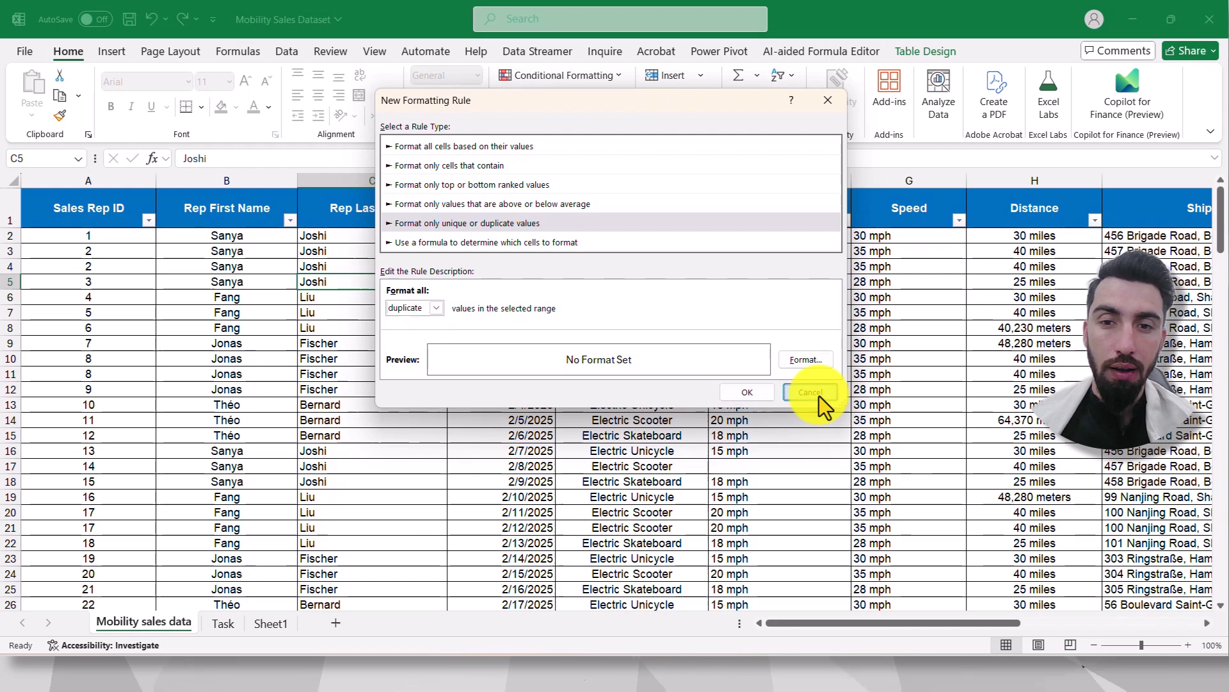
left_click(820, 396)
Examine the Duplicate and Unique choices of the preset Duplicate Values highlight rule and close it without applying.
left_click(576, 80)
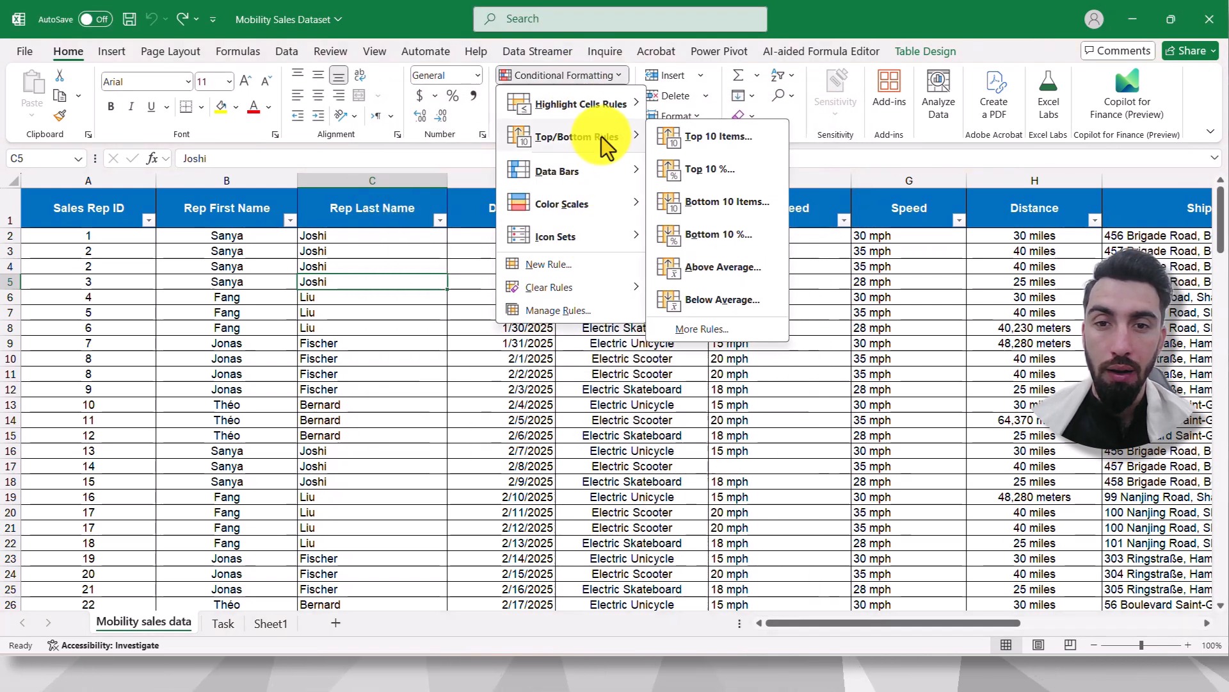
mouse_move(616, 110)
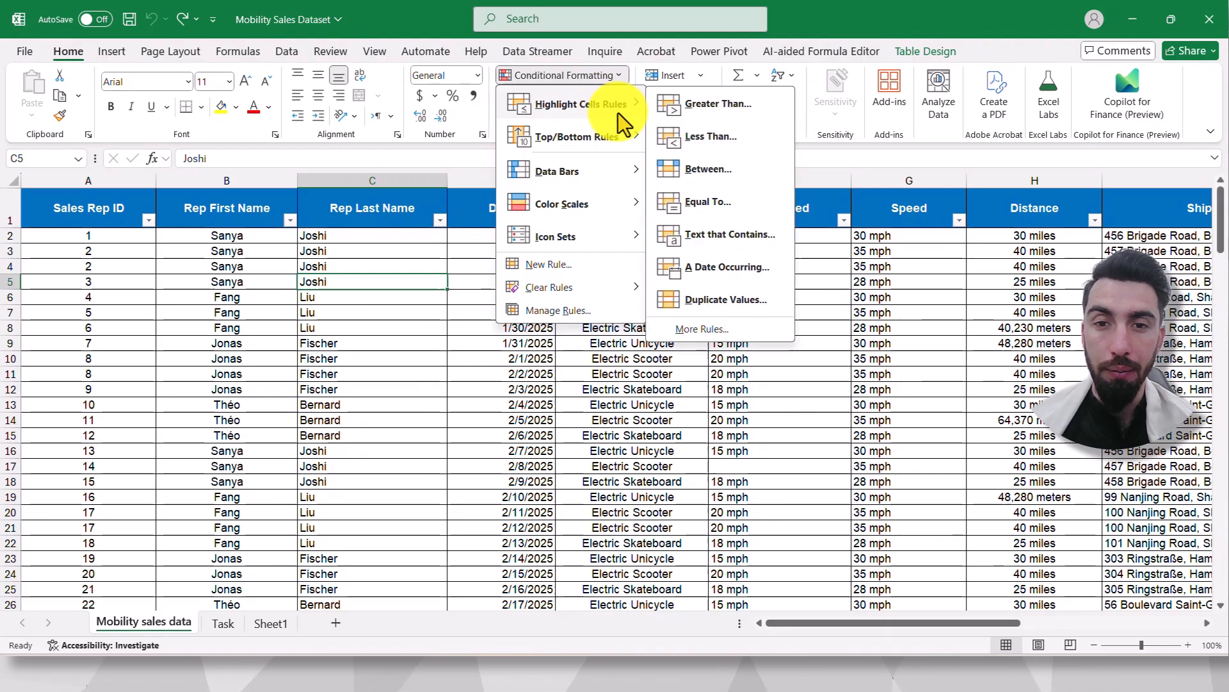
left_click(715, 306)
left_click(527, 238)
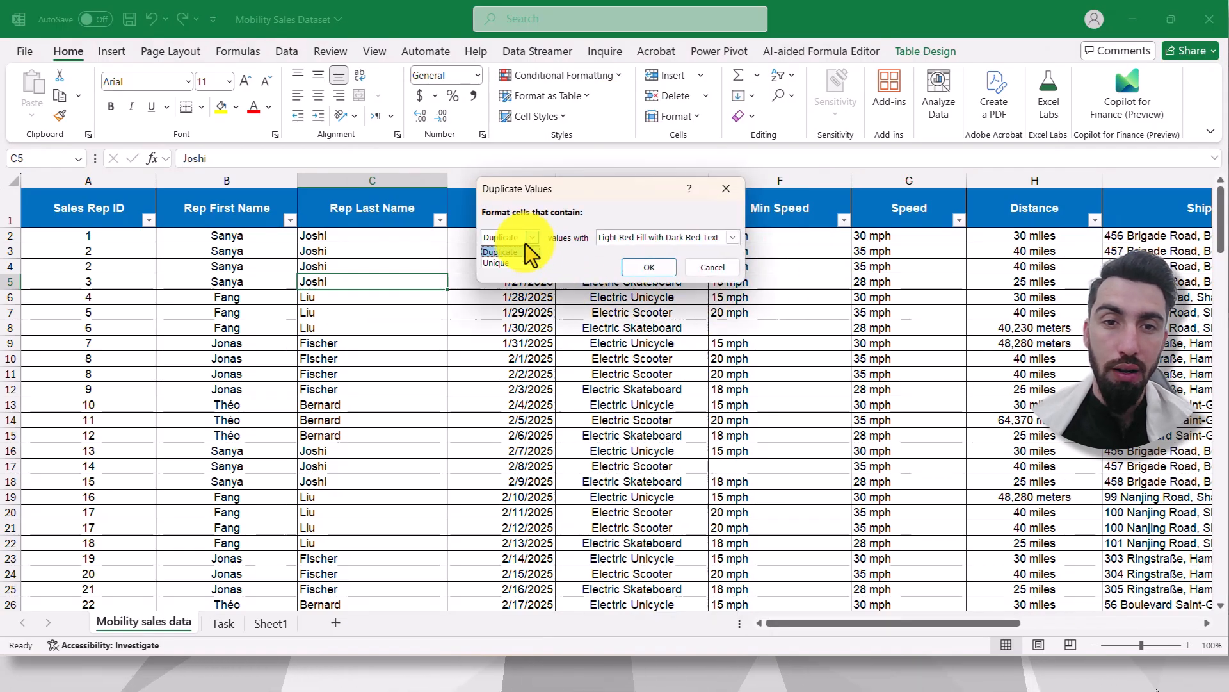
left_click(725, 268)
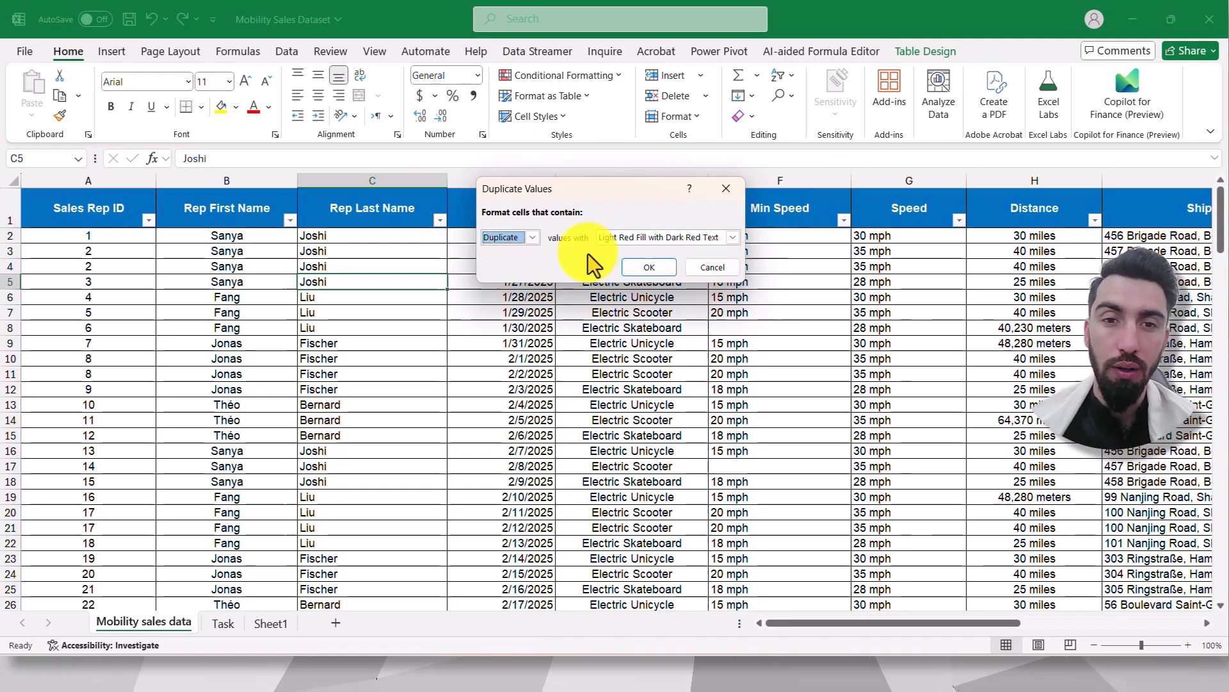
left_click(672, 266)
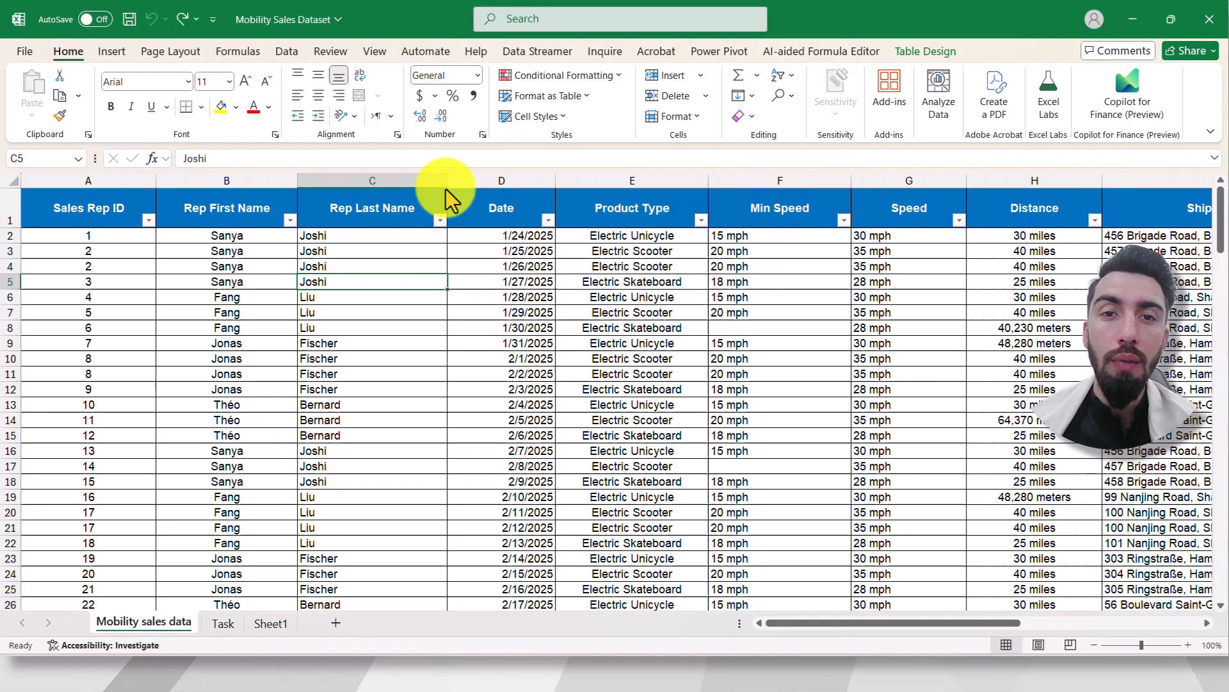
Start a new rule that uses a formula to determine which cells to format, and reposition its dialog over the table.
left_click(561, 80)
left_click(572, 262)
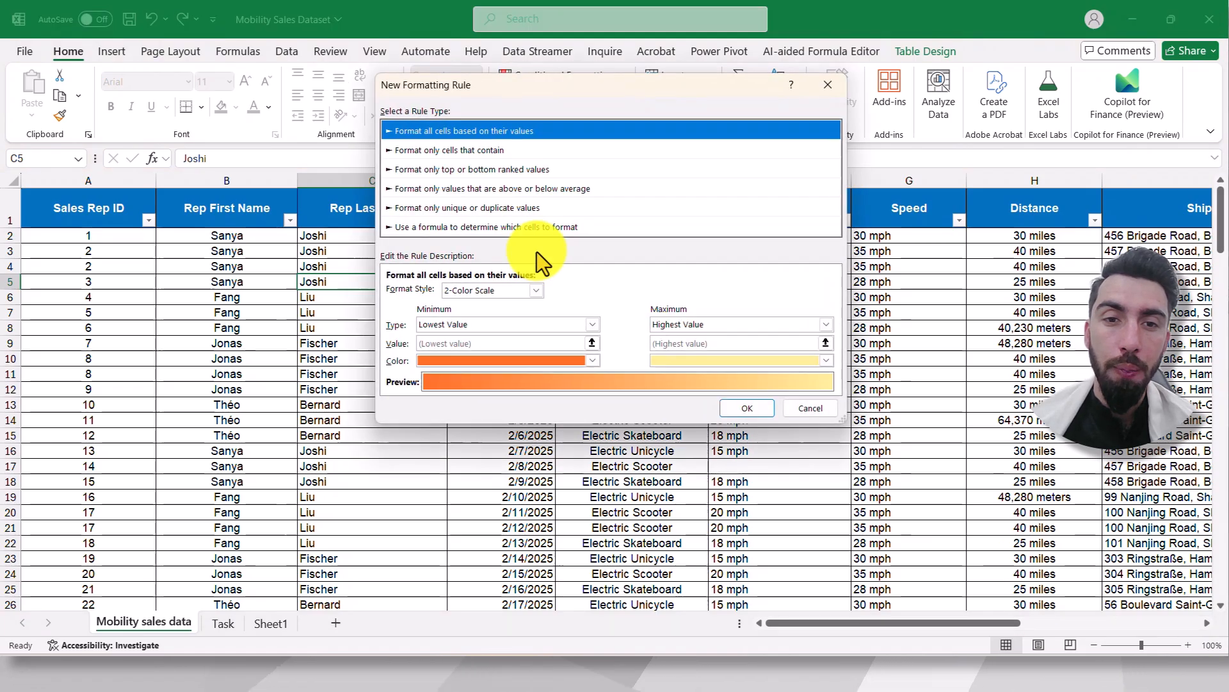
left_click(448, 209)
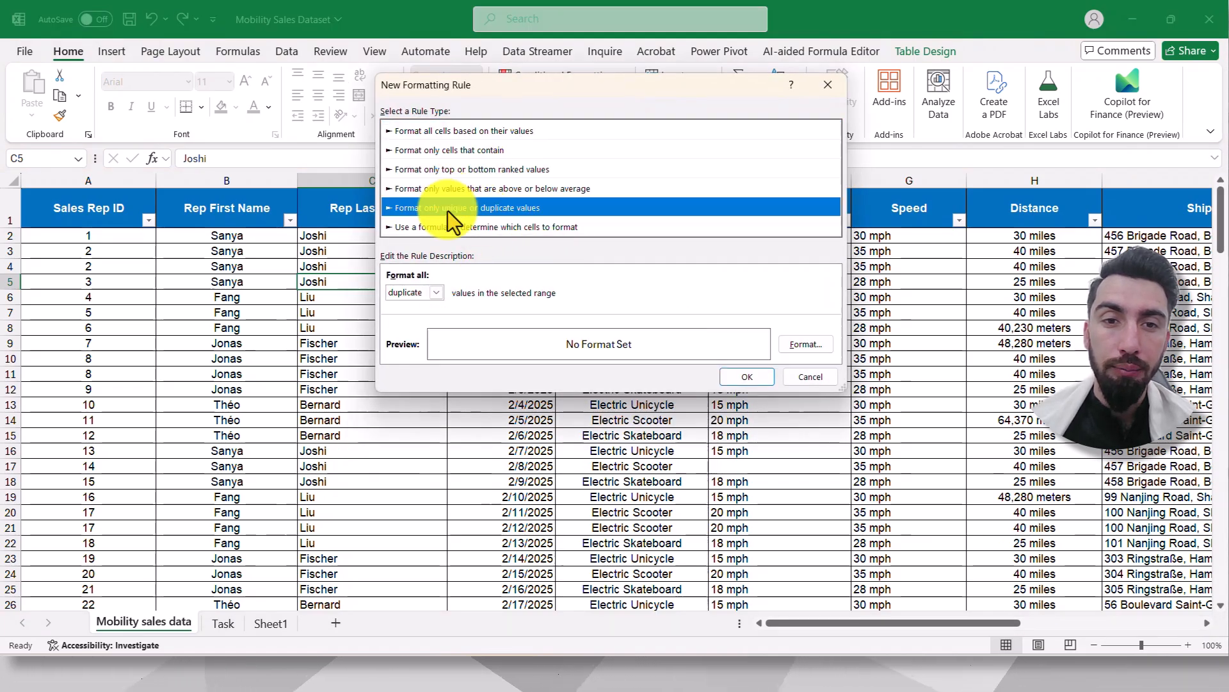
left_click(450, 226)
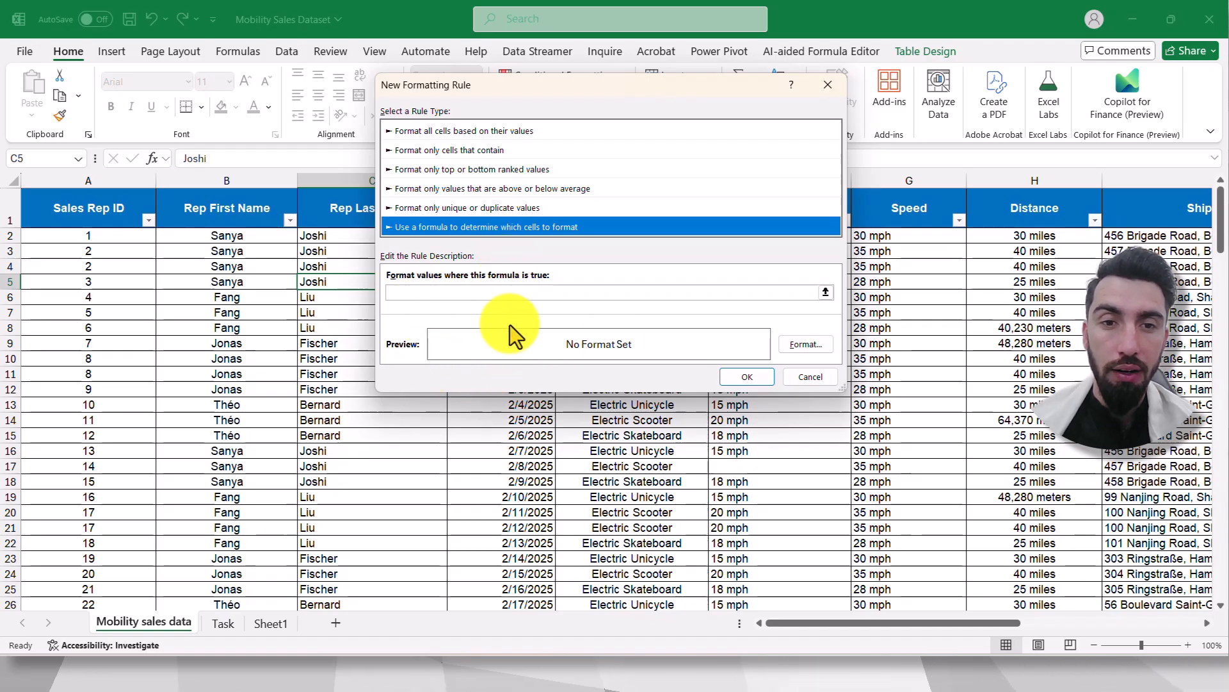
left_click_drag(614, 85, 549, 106)
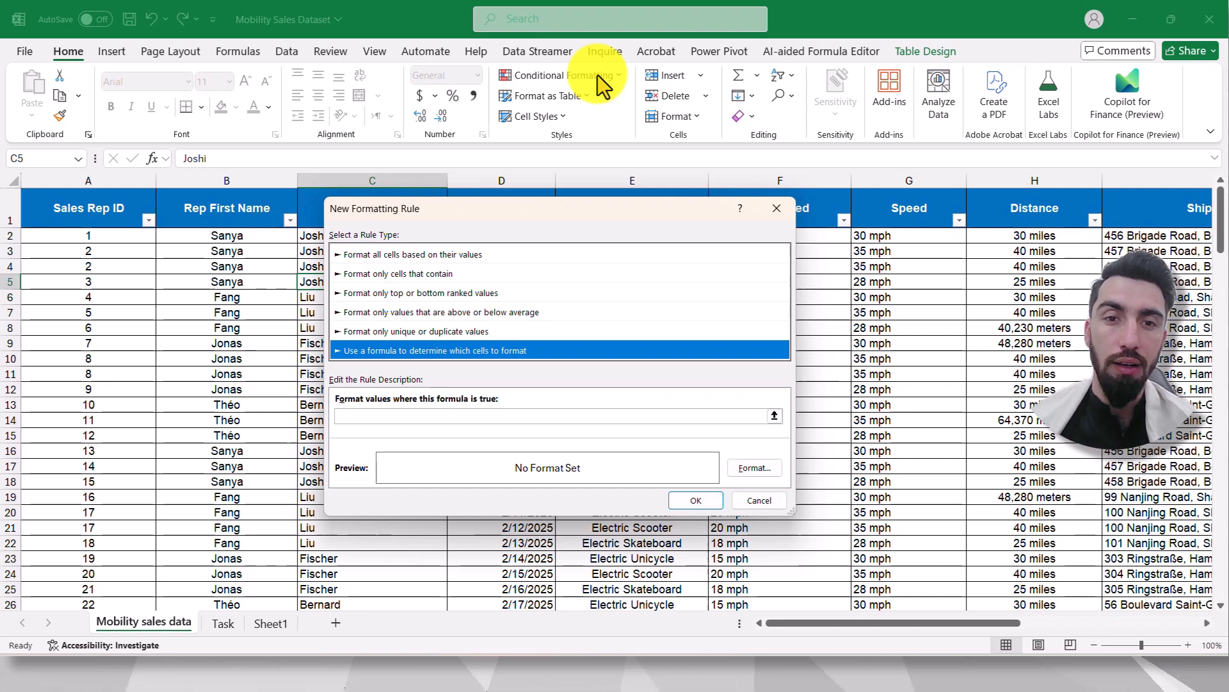
mouse_move(571, 211)
left_mouse_down()
mouse_move(538, 333)
mouse_move(572, 282)
mouse_move(733, 263)
mouse_move(554, 209)
left_mouse_up()
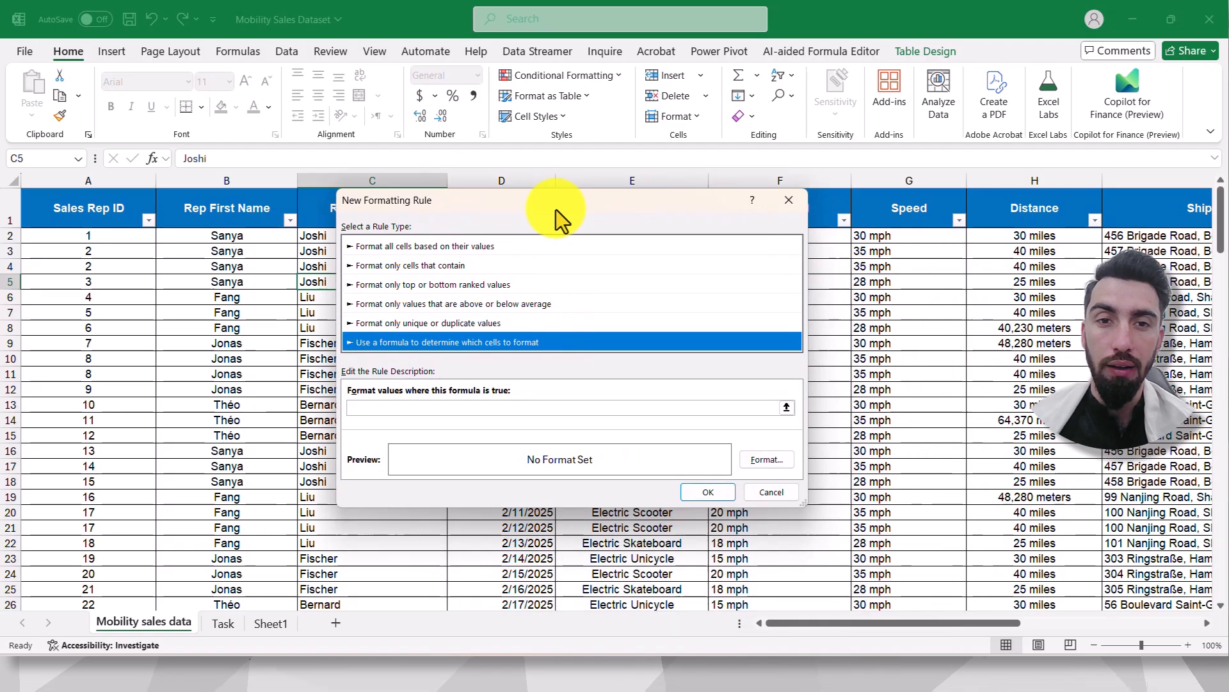